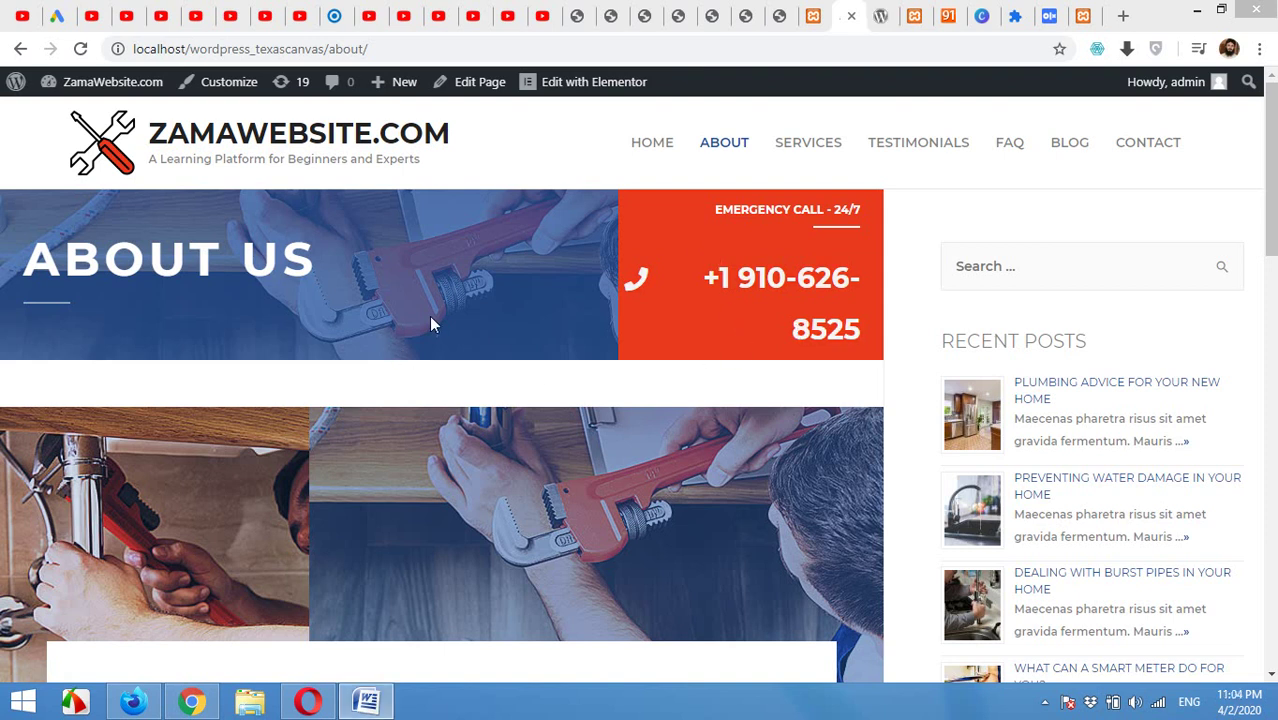
# Review the description, feature and rating sections of the TranslatePress – Translate Multilingual sites page on WordPress.org.
pyautogui.click(880, 16)
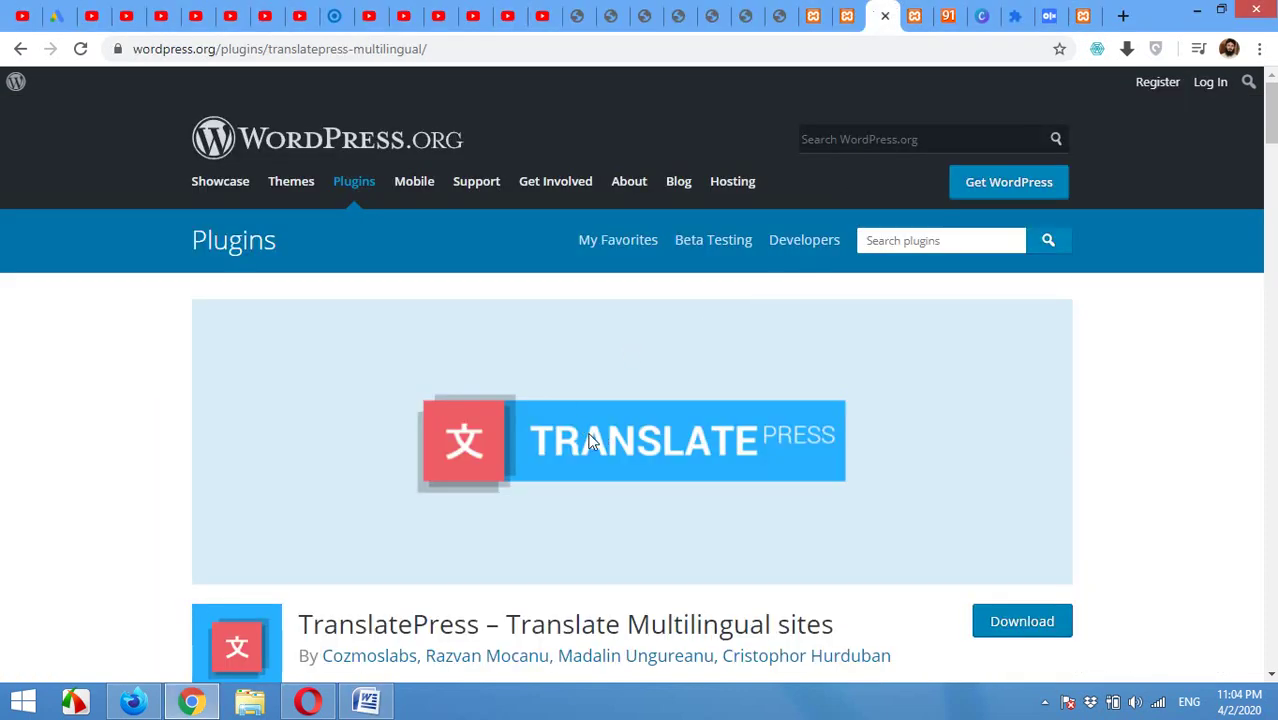
pyautogui.scroll(-2, 590, 442)
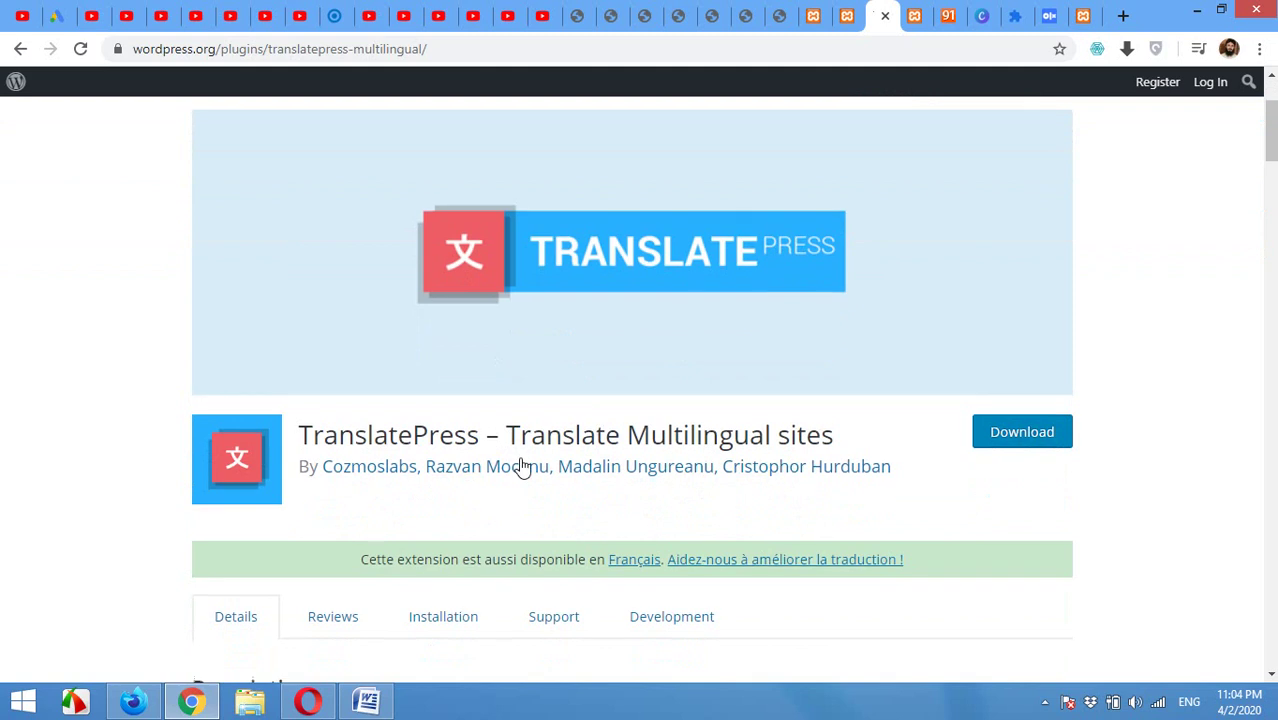
pyautogui.scroll(-3, 521, 465)
pyautogui.scroll(-2, 521, 465)
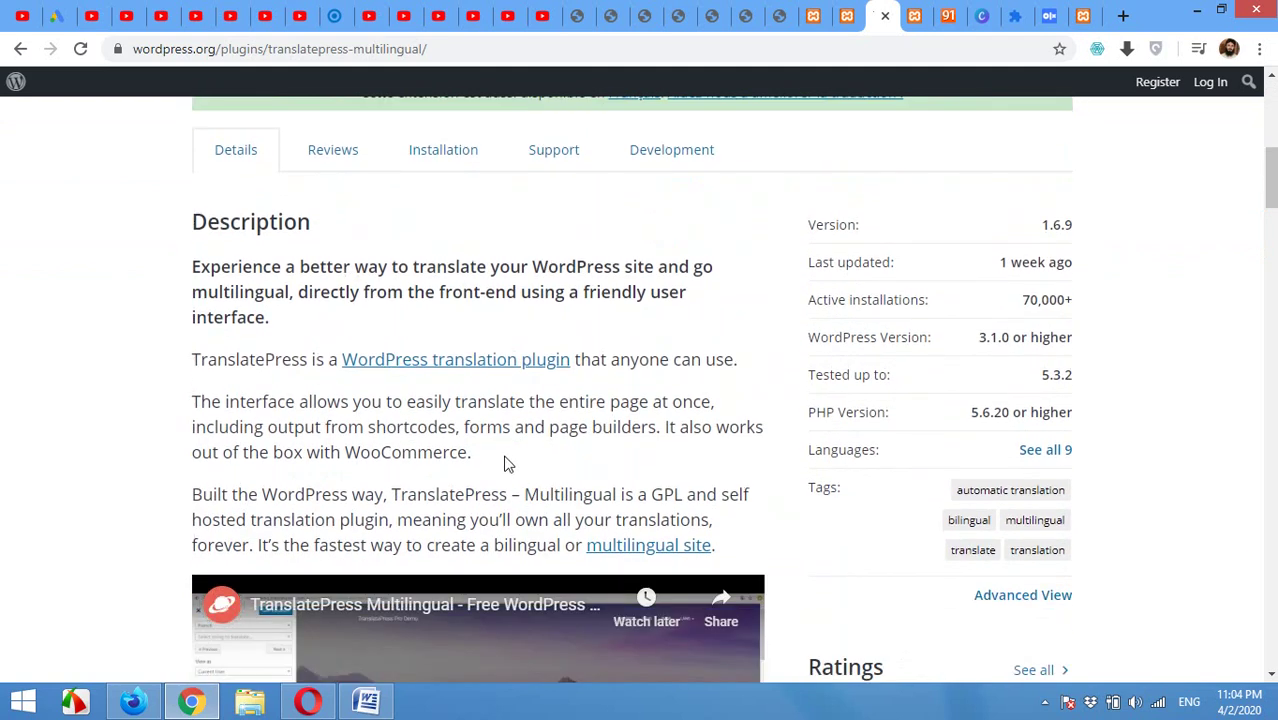
pyautogui.scroll(1, 448, 438)
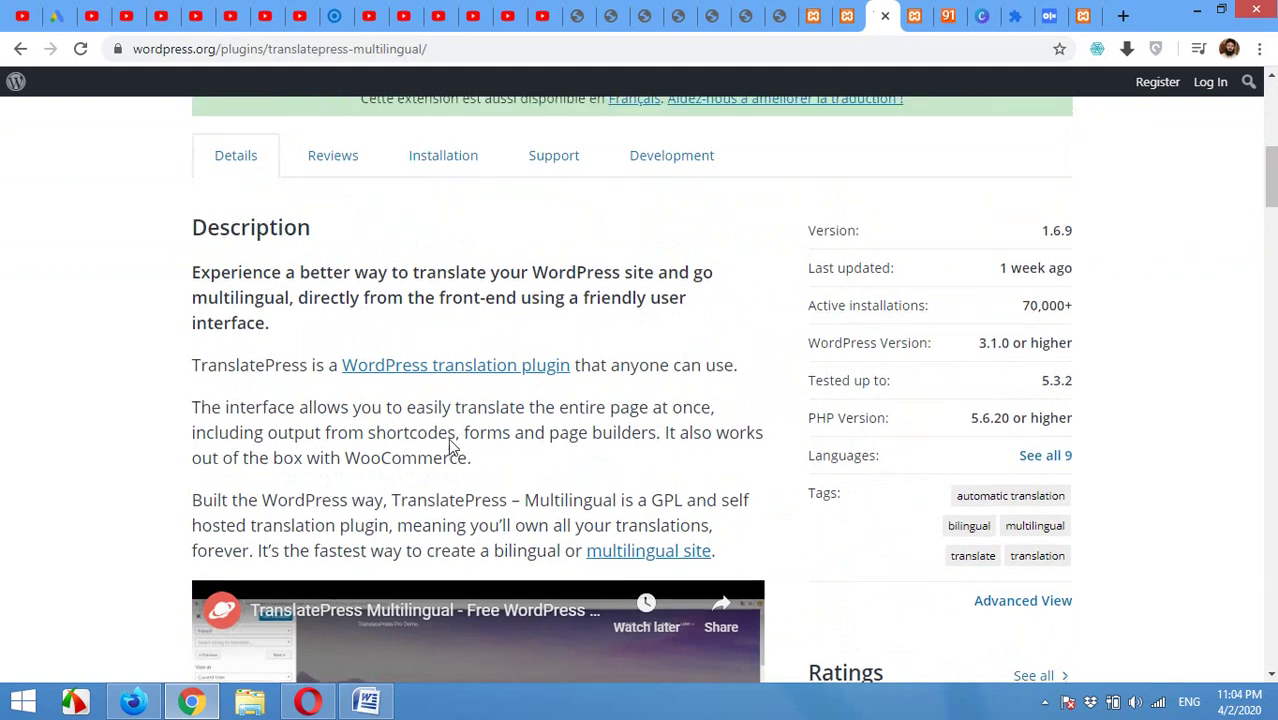
pyautogui.scroll(-5, 448, 440)
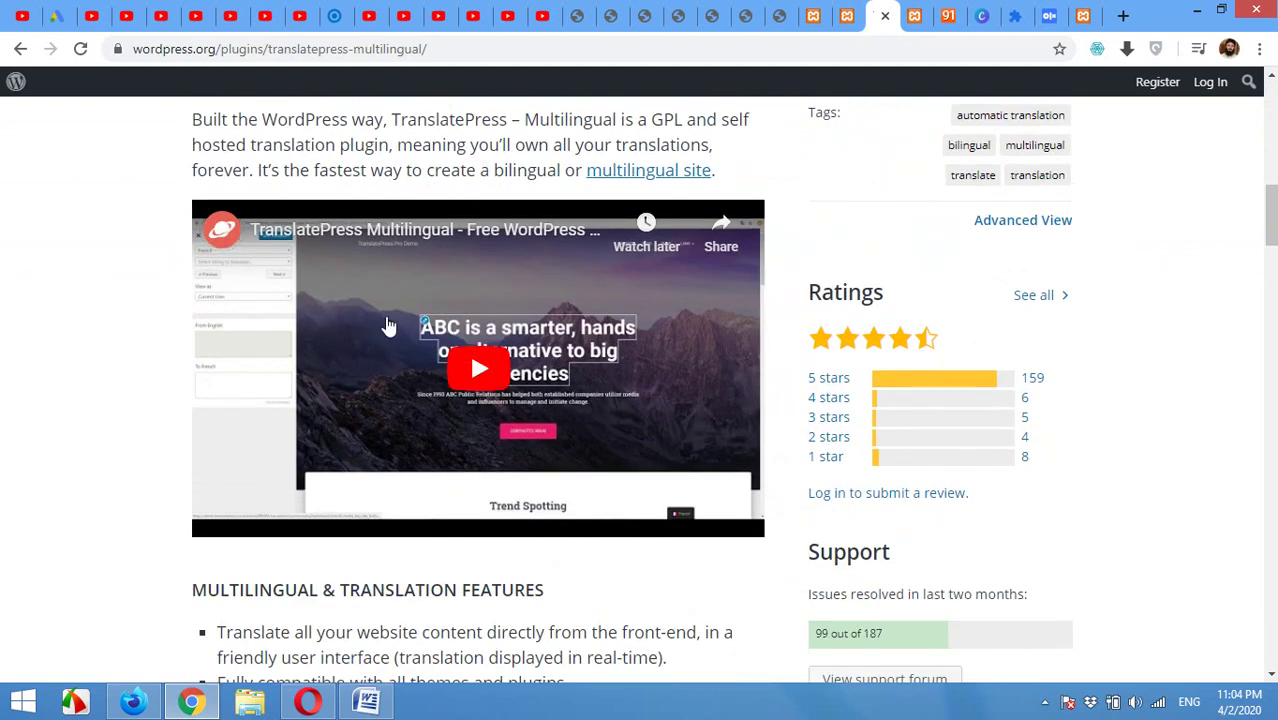
pyautogui.scroll(3, 277, 351)
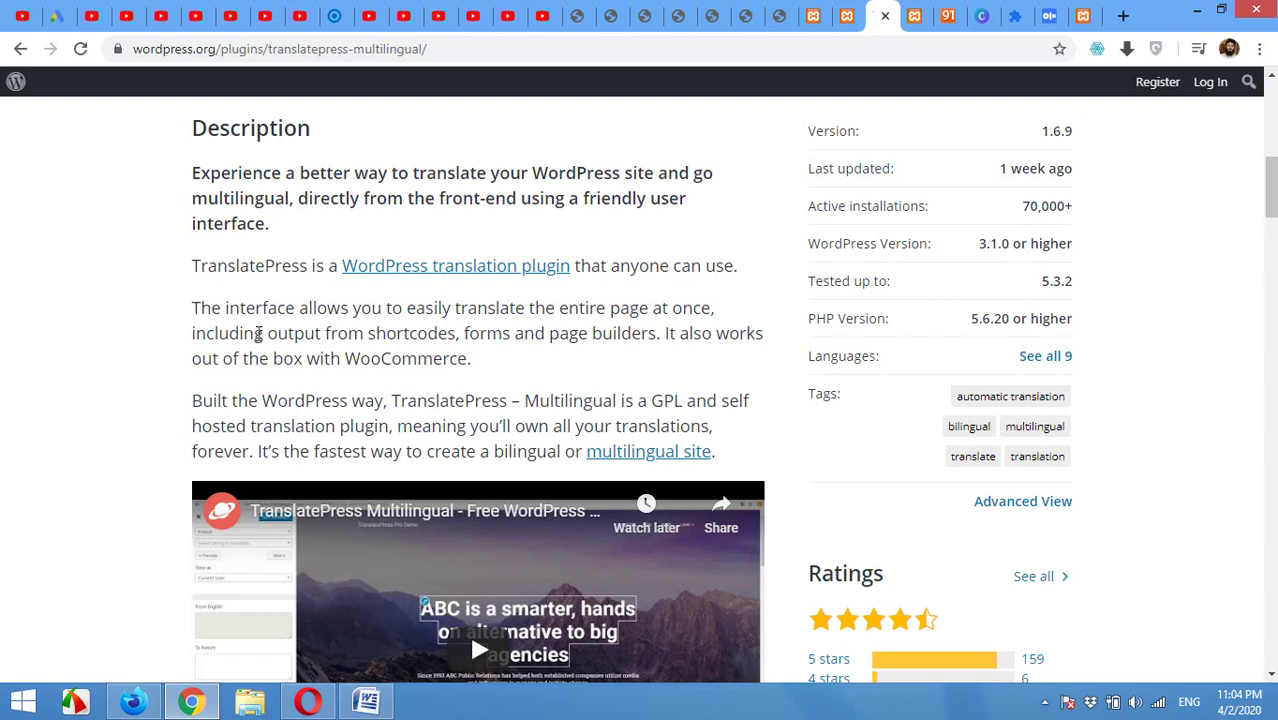
pyautogui.scroll(7, 616, 360)
pyautogui.scroll(1, 614, 358)
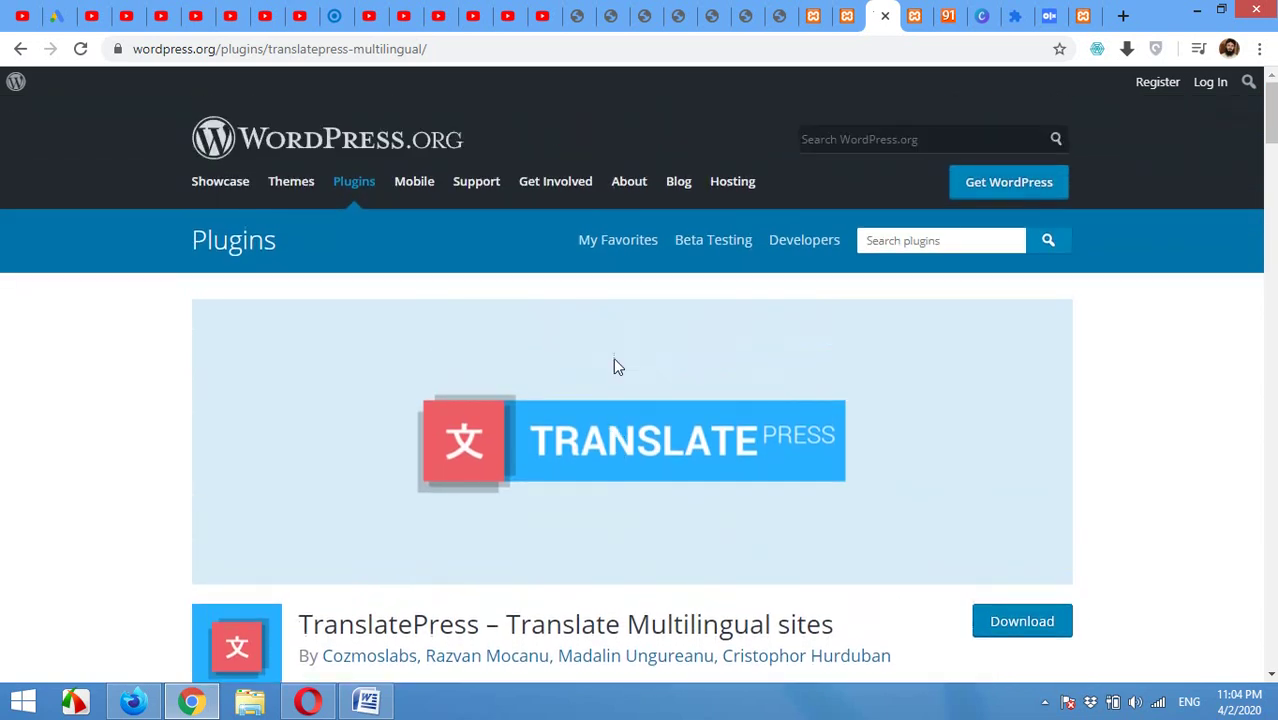
# Go to the site's admin dashboard and search for "translatepress" among the plugins available to add.
pyautogui.click(816, 15)
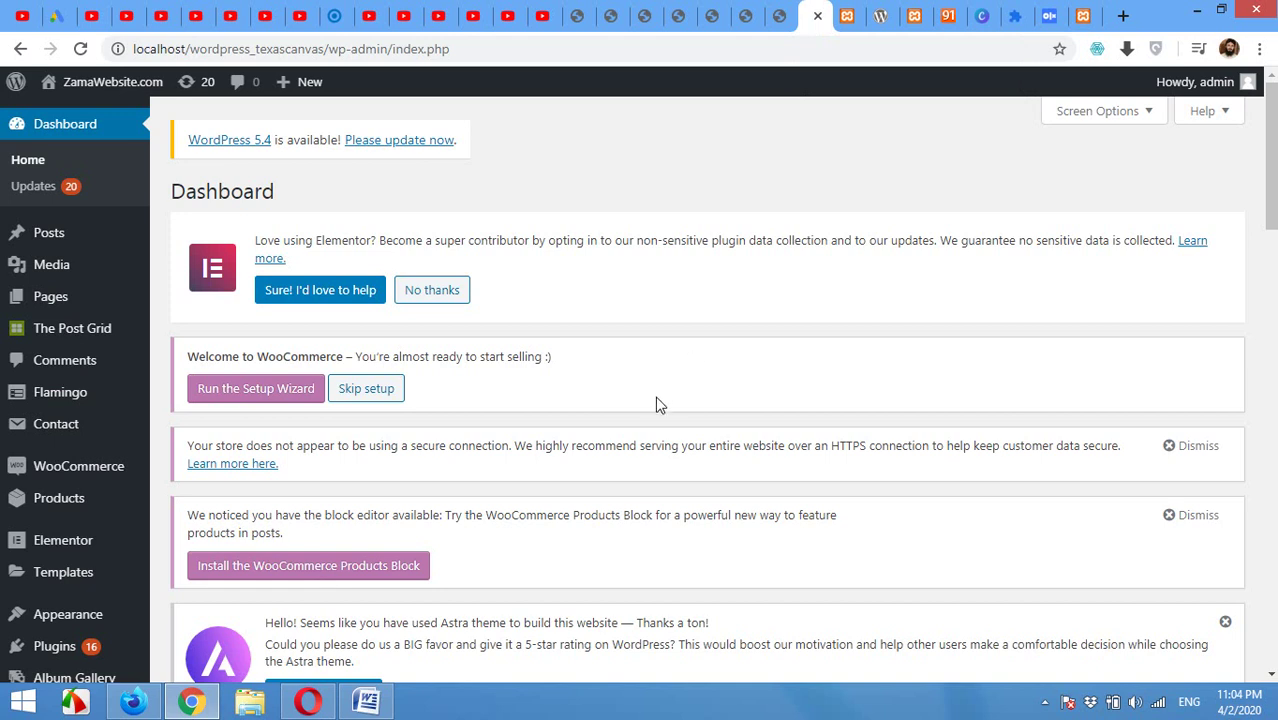
pyautogui.scroll(-3, 98, 521)
pyautogui.moveTo(62, 395)
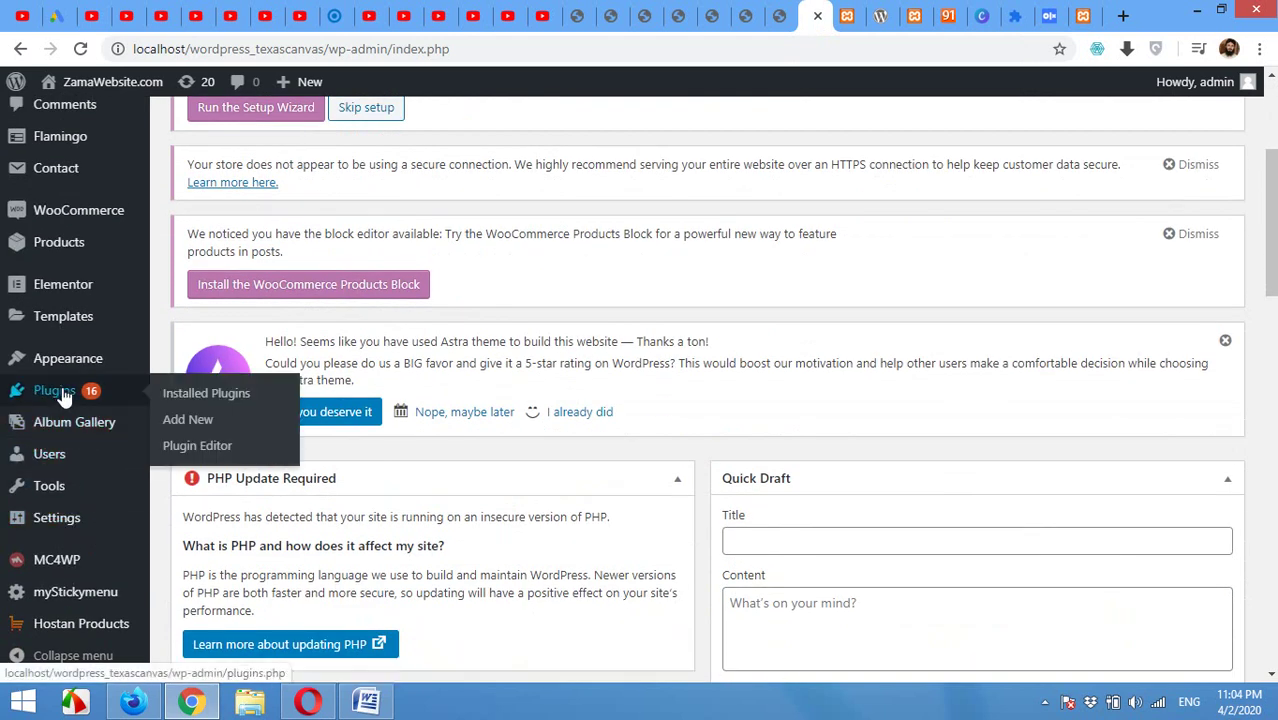
pyautogui.click(182, 425)
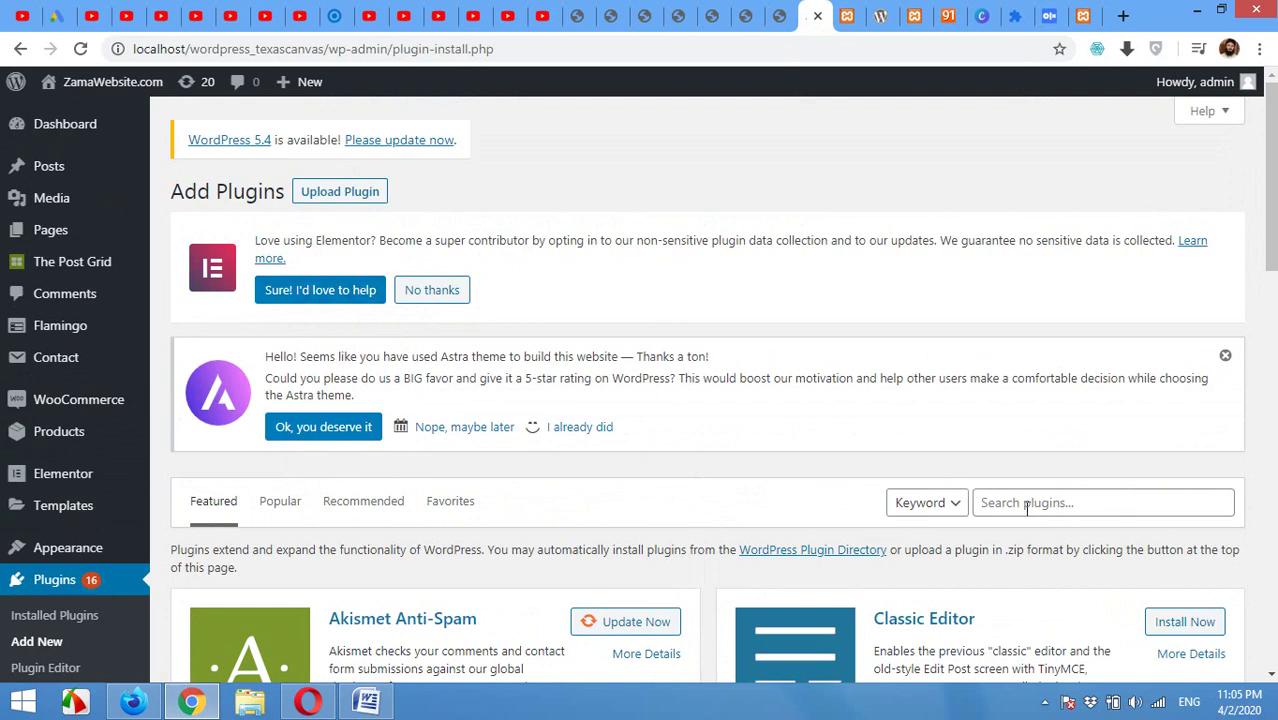
pyautogui.click(1027, 508)
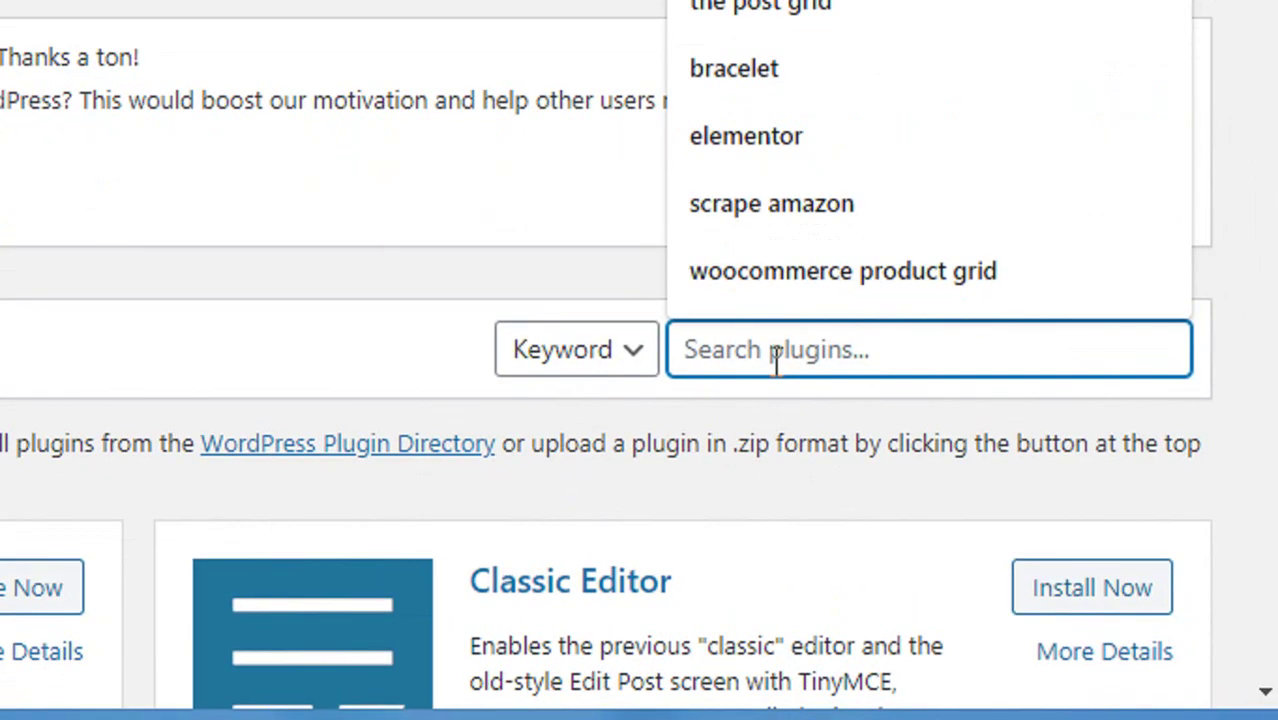
pyautogui.write('translat')
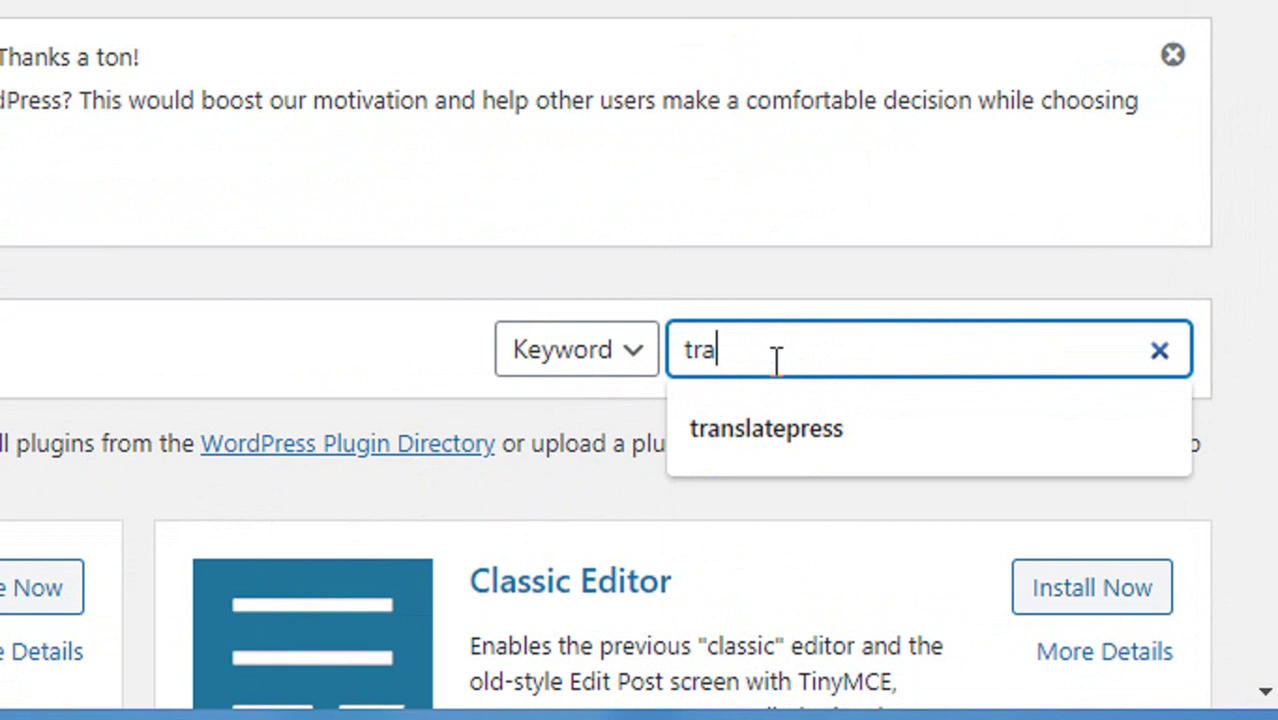
pyautogui.write('epress')
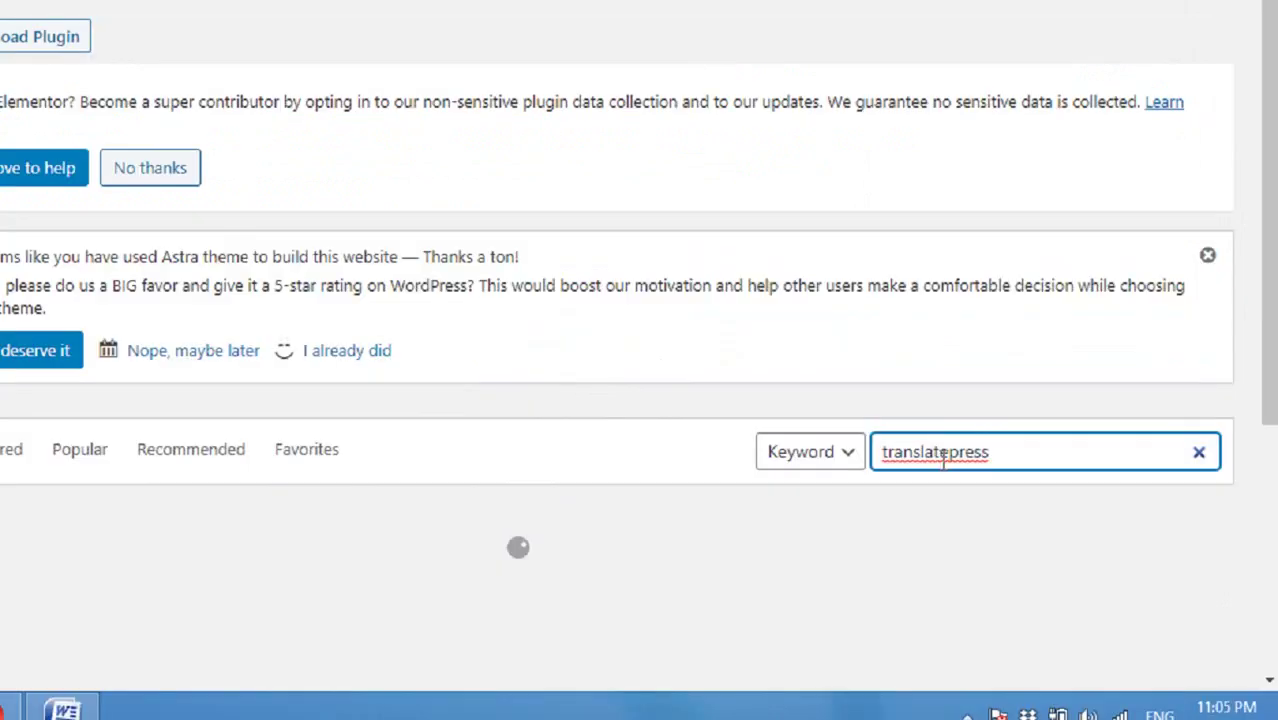
# Install and activate the TranslatePress – Translate Multilingual sites plugin.
pyautogui.scroll(-3, 1050, 520)
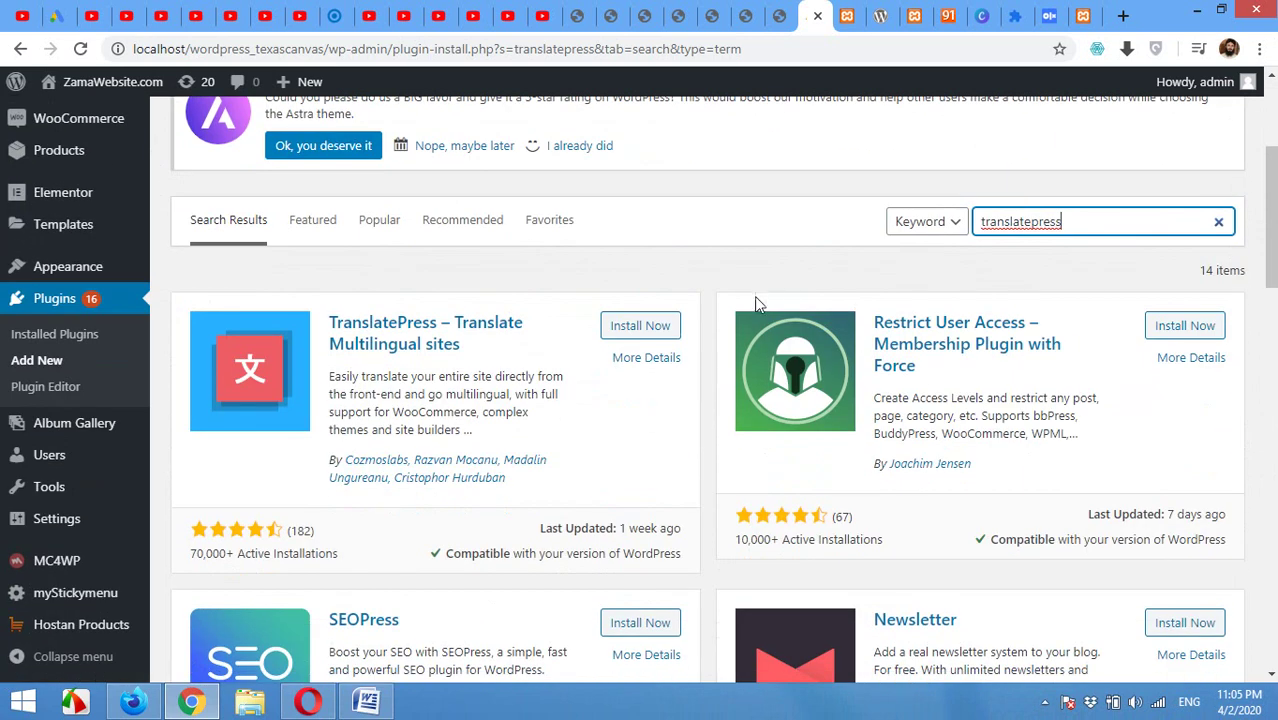
pyautogui.click(638, 327)
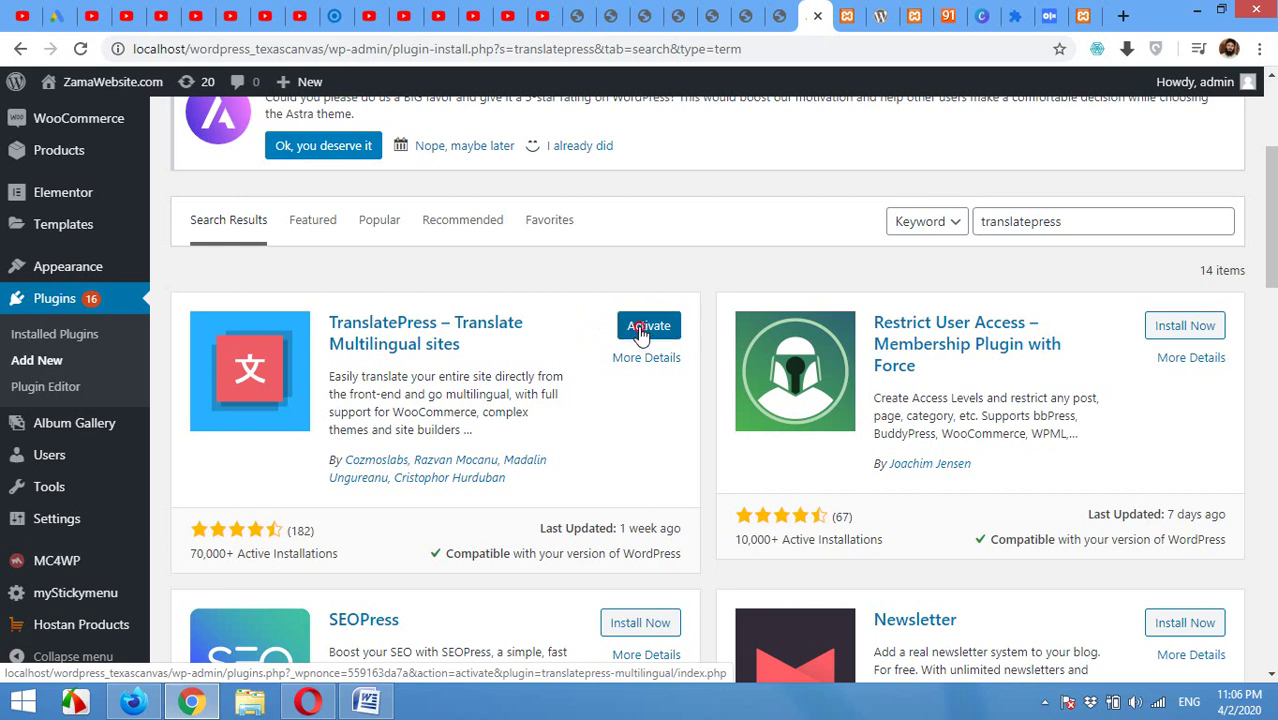
pyautogui.click(641, 335)
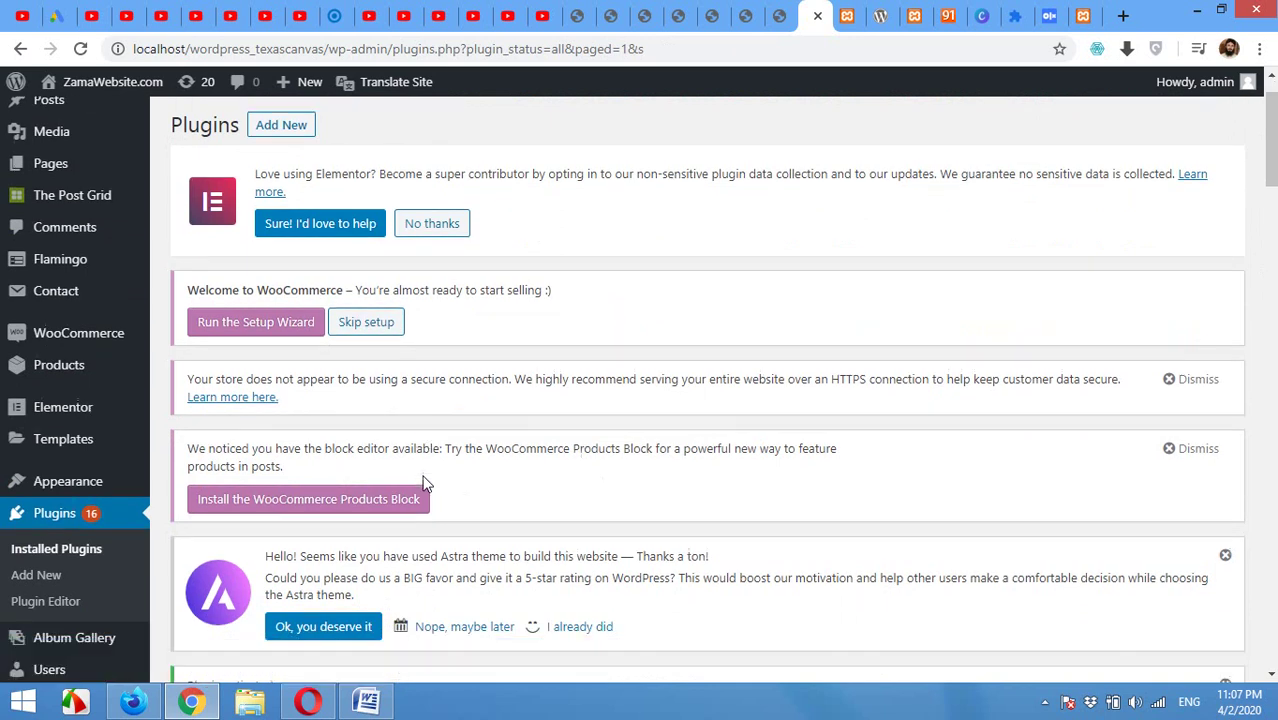
# Open the TranslatePress settings page in the site's admin area.
pyautogui.scroll(-2, 424, 484)
pyautogui.moveTo(63, 527)
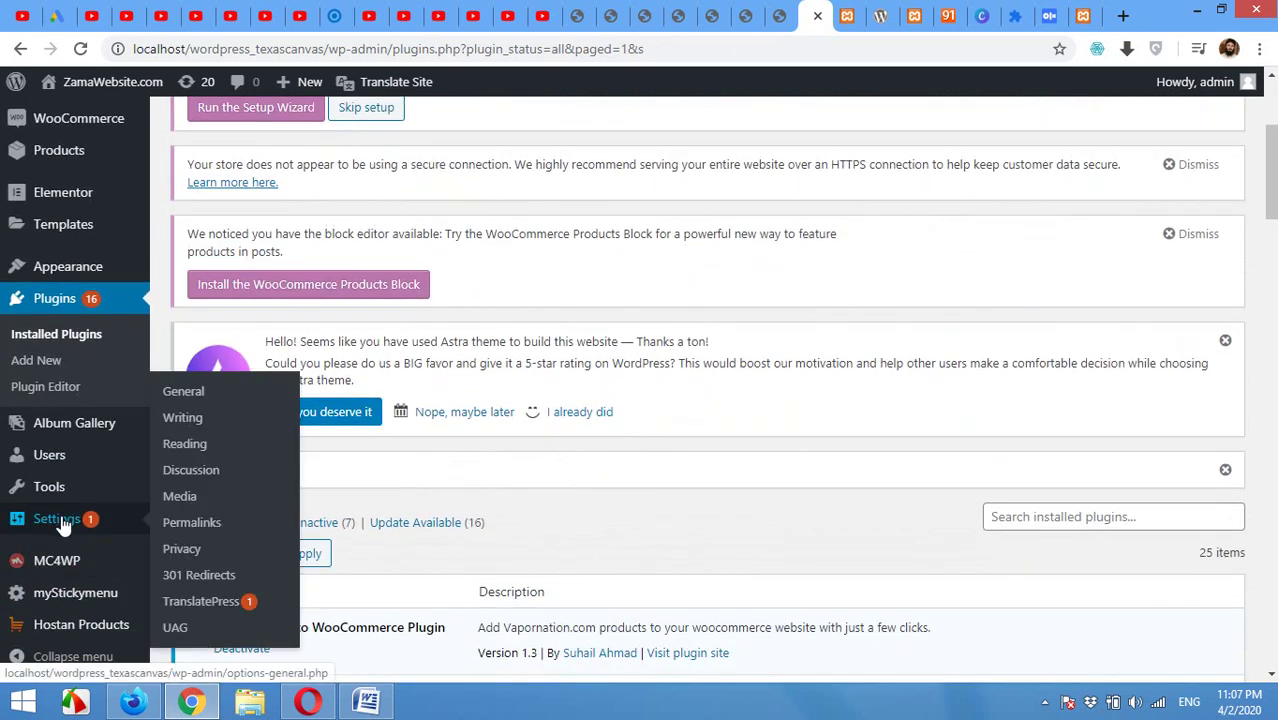
pyautogui.click(192, 603)
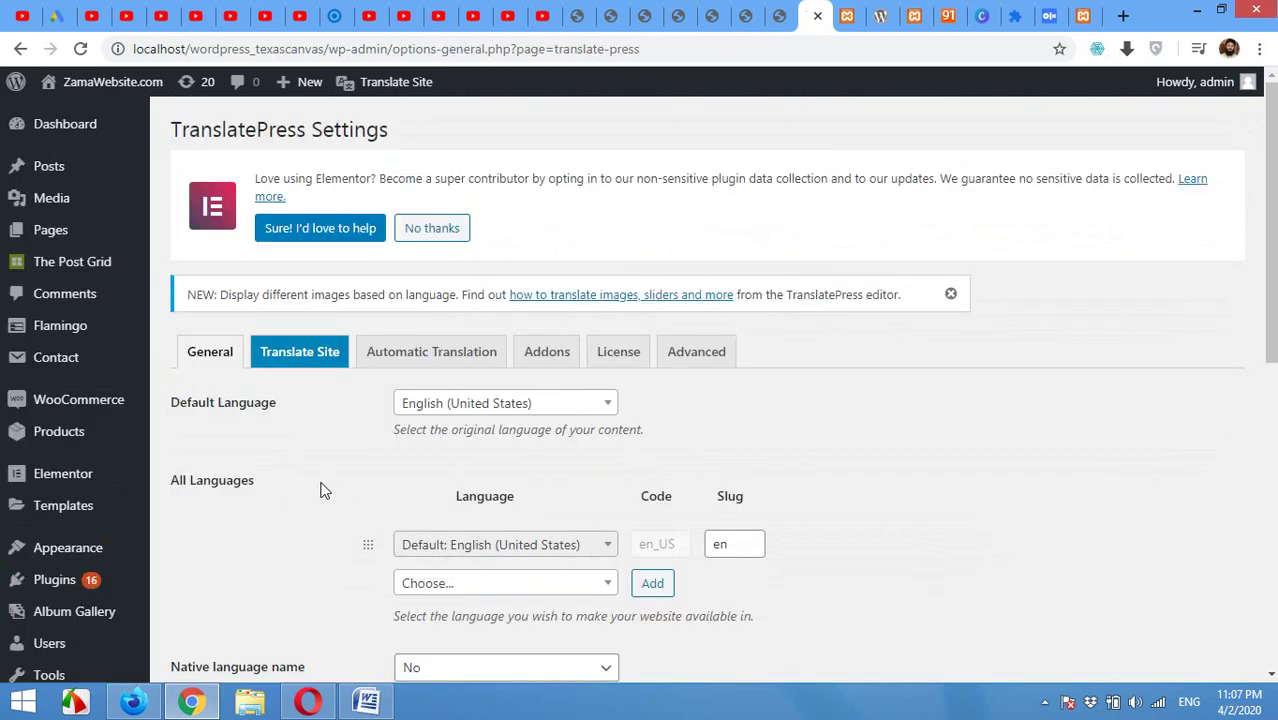
# Add Spanish (Chile) to the site's languages in the general TranslatePress settings.
pyautogui.scroll(-1, 320, 490)
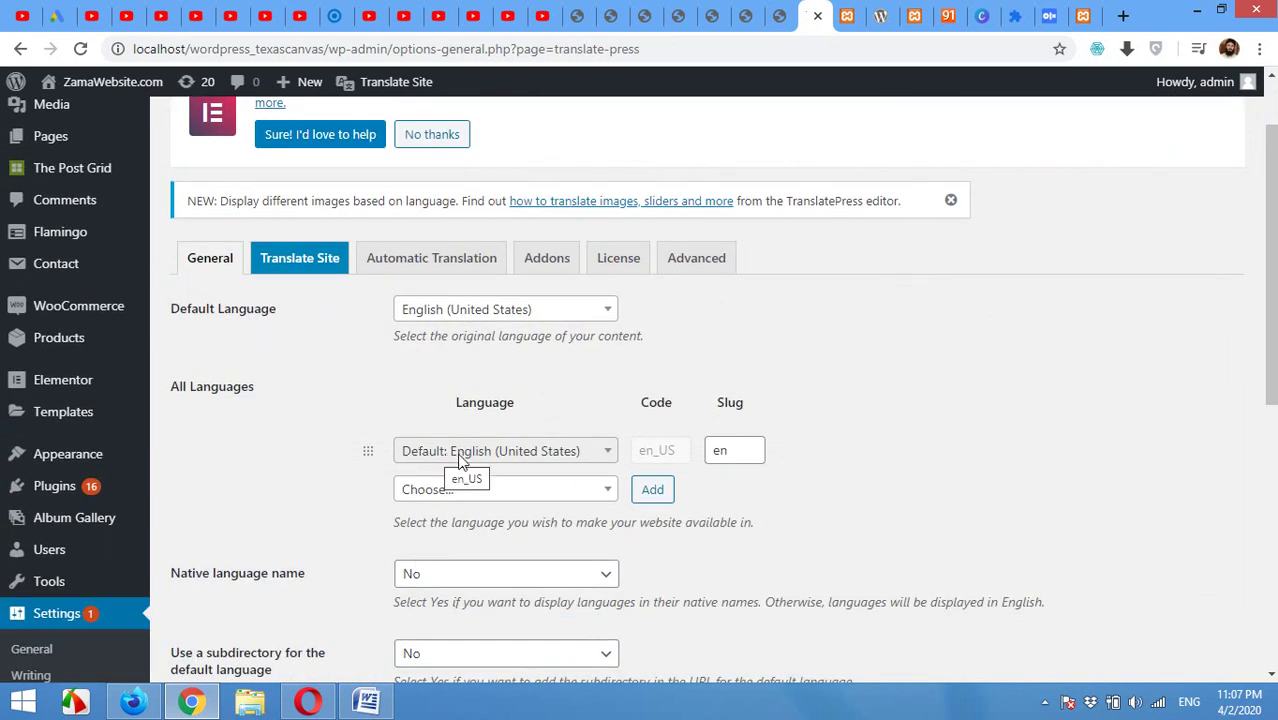
pyautogui.click(514, 496)
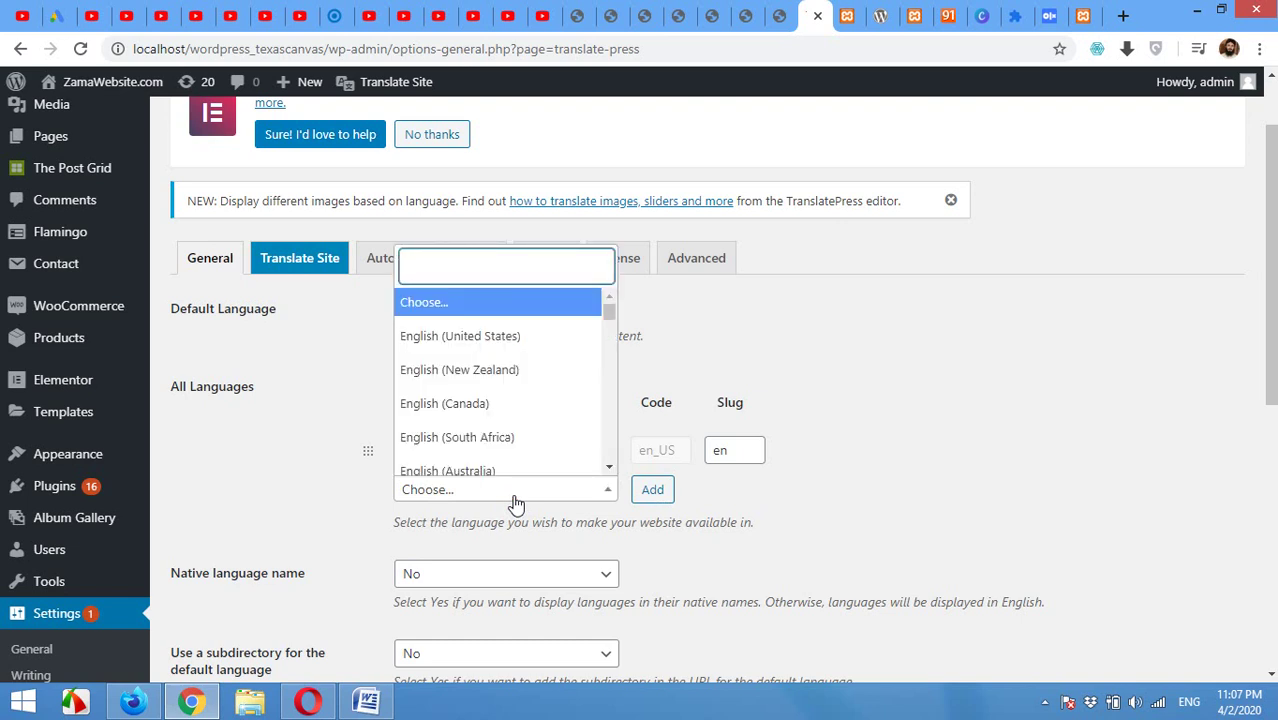
pyautogui.write('spani')
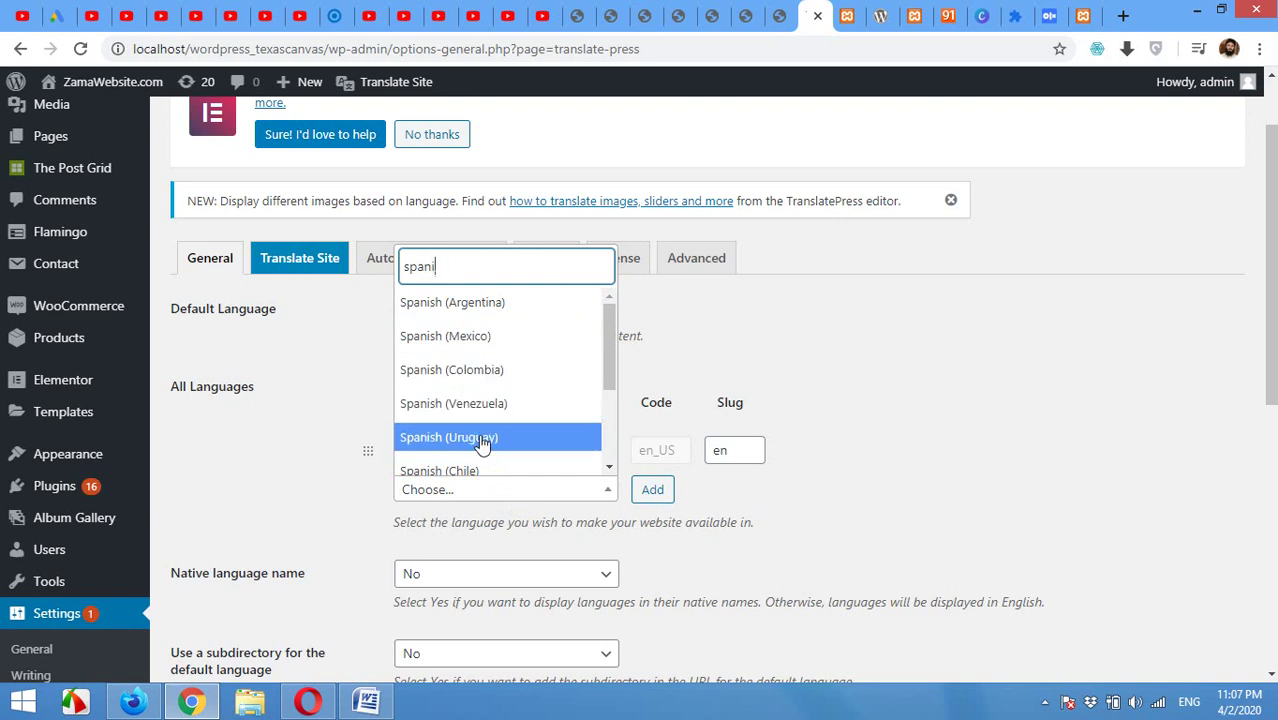
pyautogui.scroll(-1, 478, 453)
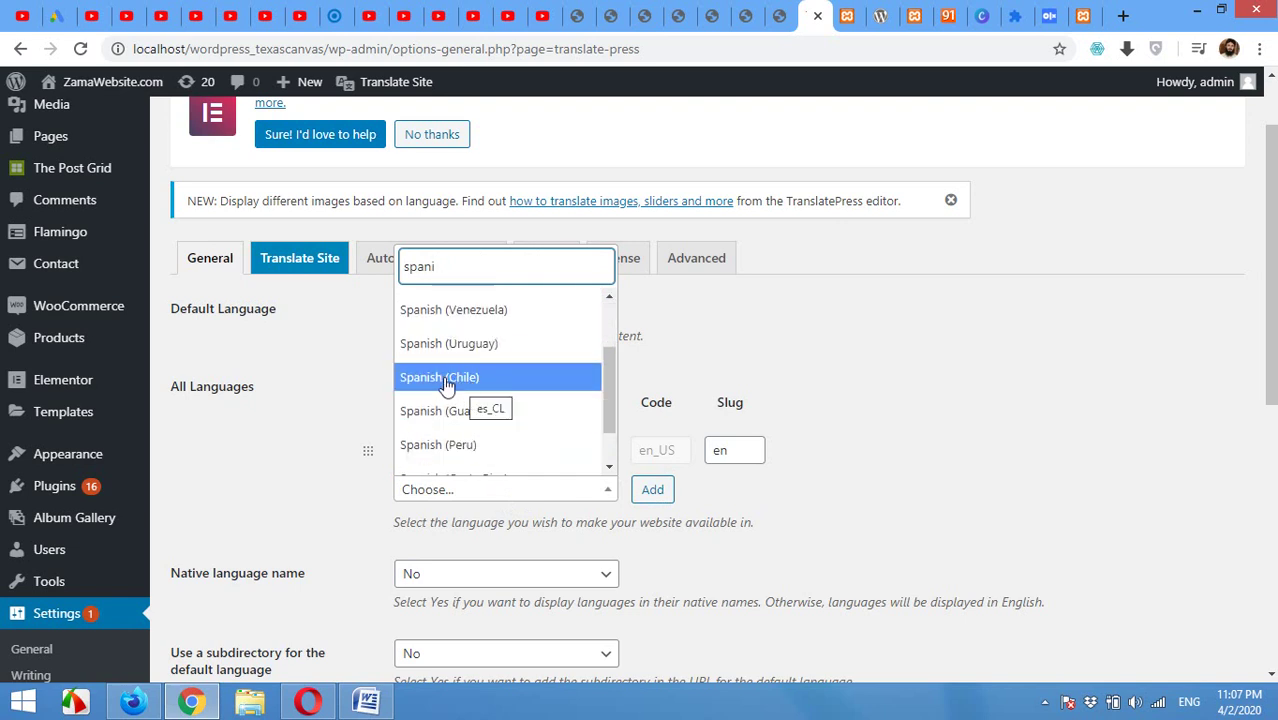
pyautogui.click(440, 385)
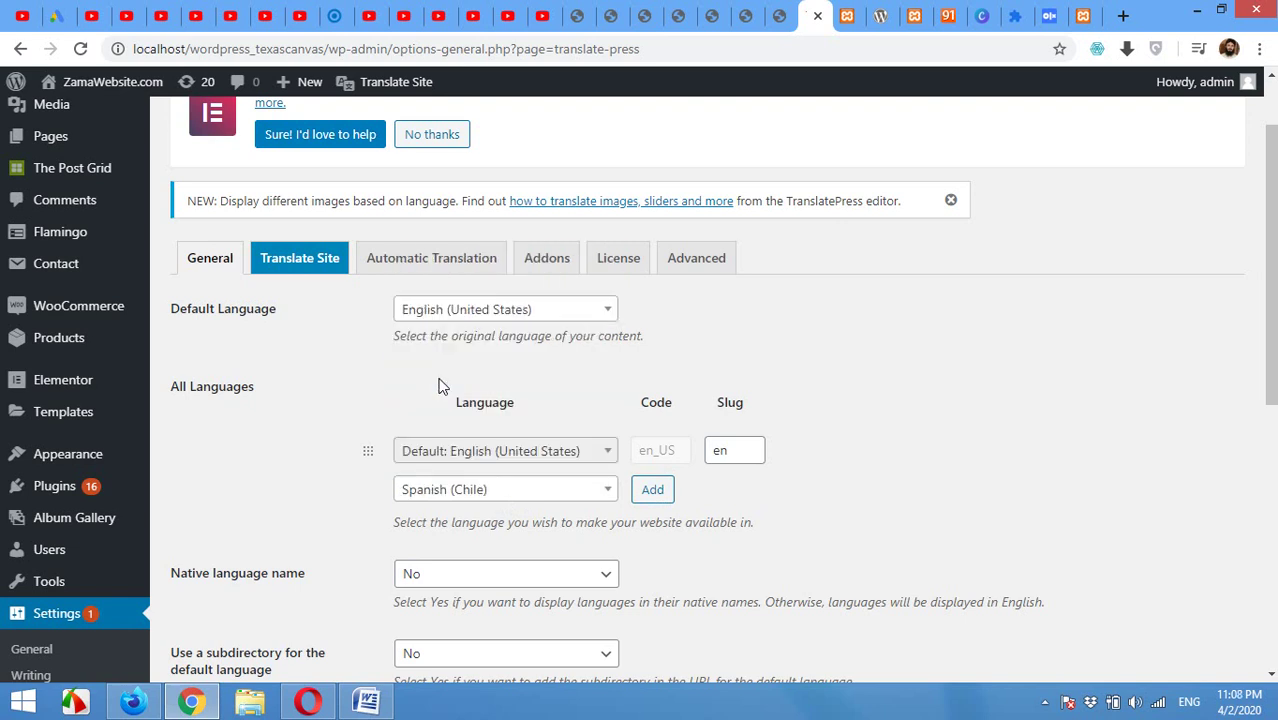
pyautogui.click(655, 492)
# Examine the slugs of English (United States) and Spanish (Chile) by highlighting each one.
pyautogui.click(732, 453)
pyautogui.moveTo(734, 453); pyautogui.dragTo(718, 453)
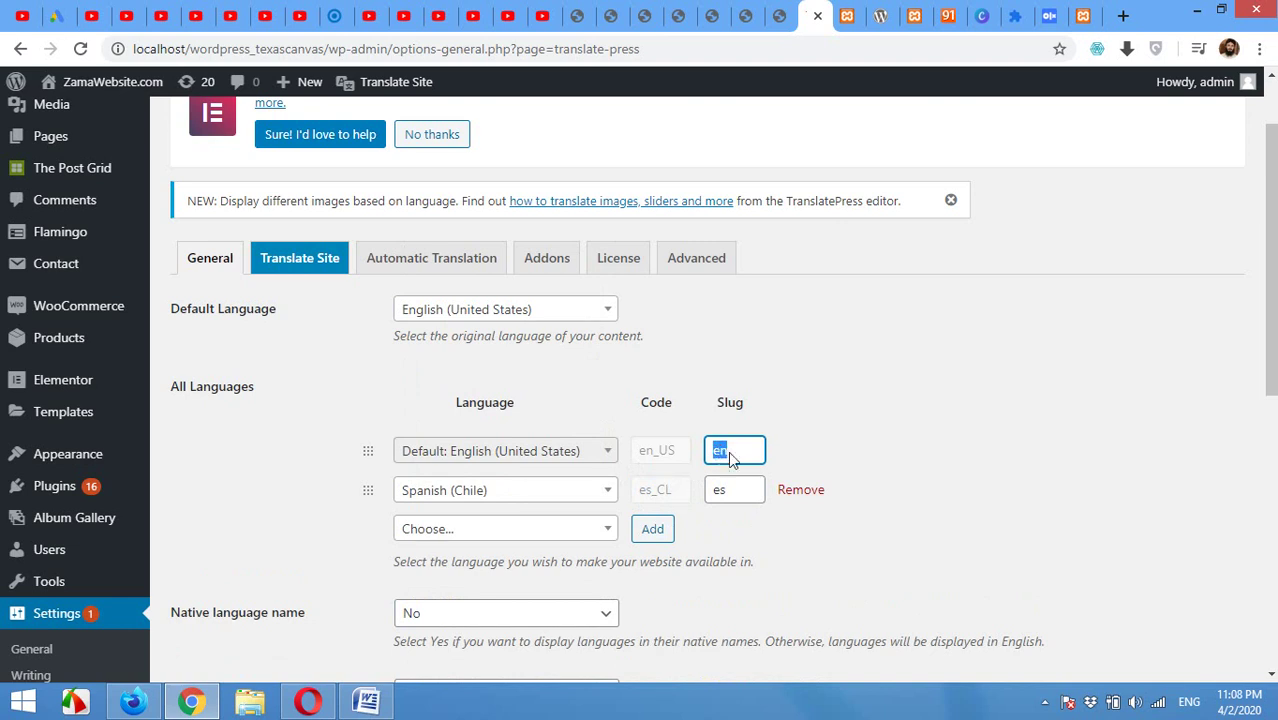
pyautogui.moveTo(736, 491); pyautogui.dragTo(718, 492)
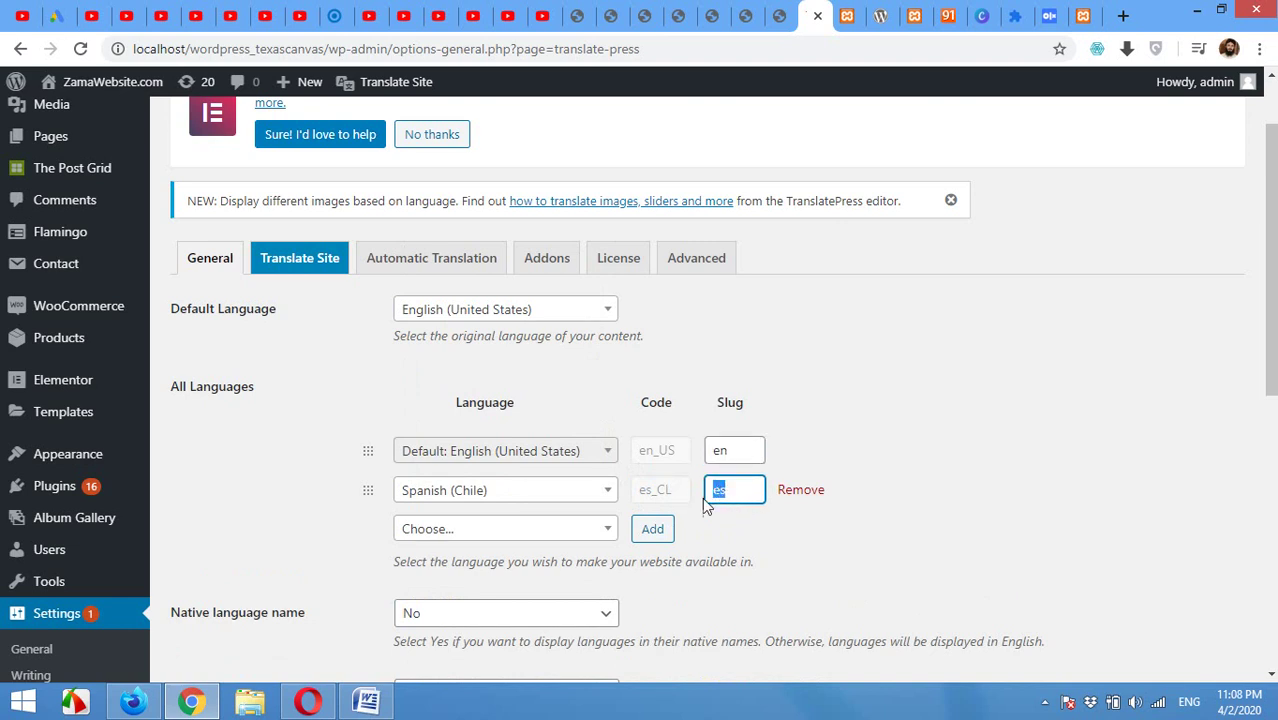
# Set the Native language name option to Yes.
pyautogui.scroll(-1, 797, 514)
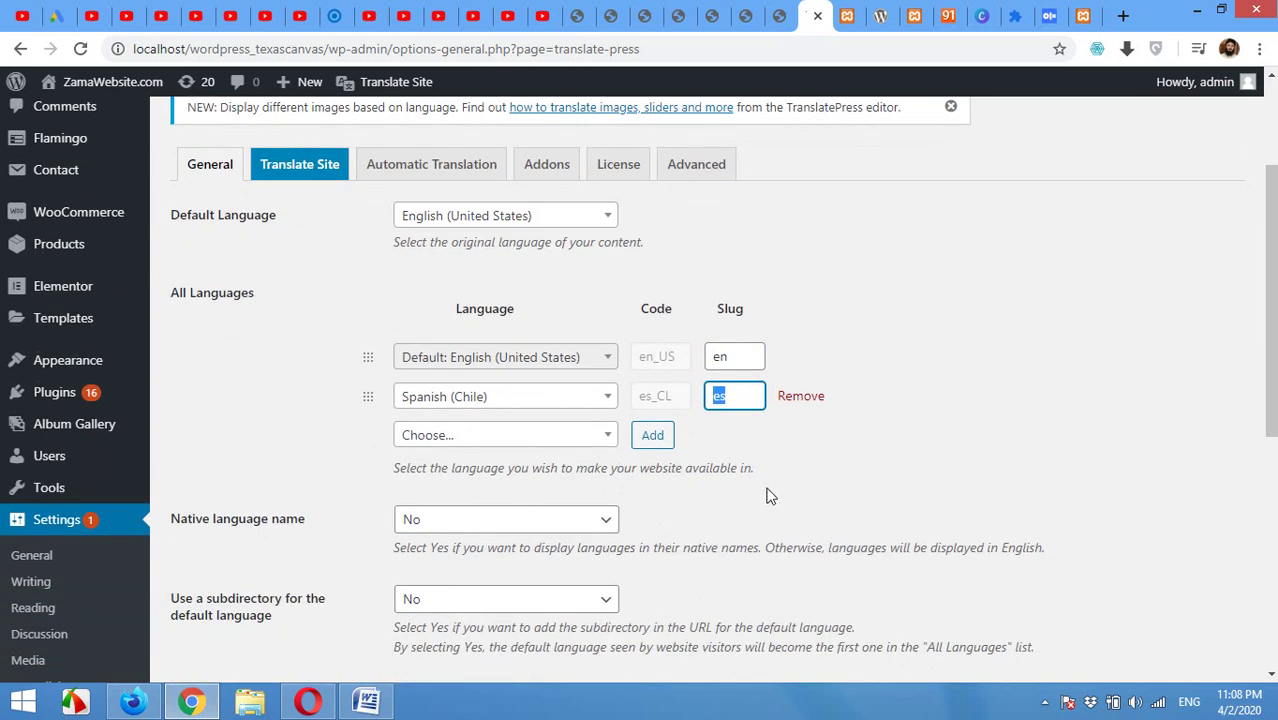
pyautogui.scroll(-2, 660, 528)
pyautogui.scroll(1, 290, 398)
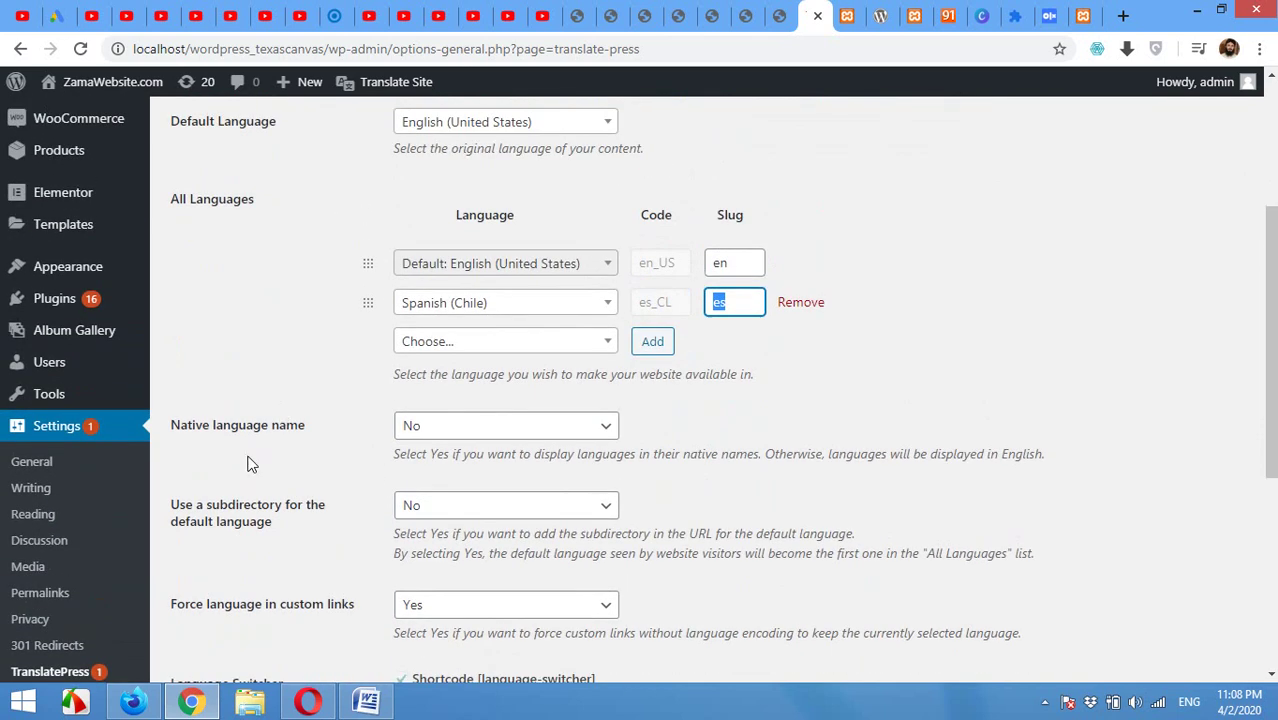
pyautogui.click(432, 437)
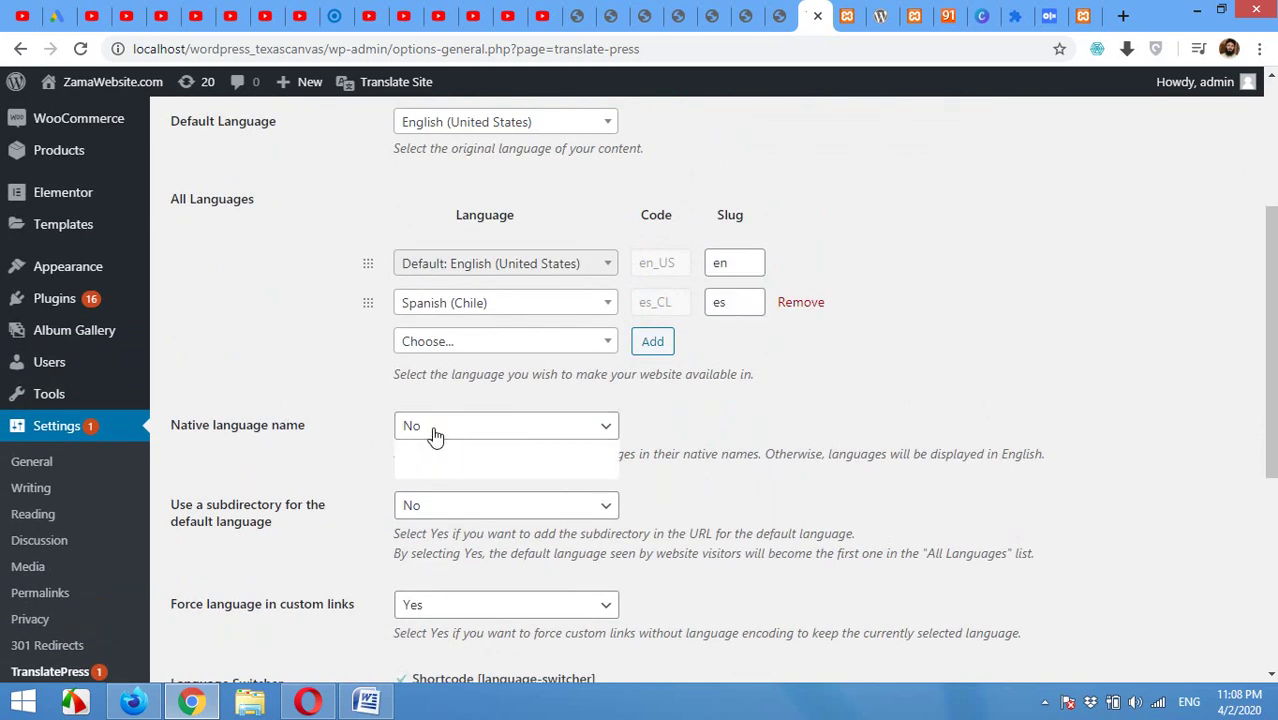
pyautogui.click(431, 465)
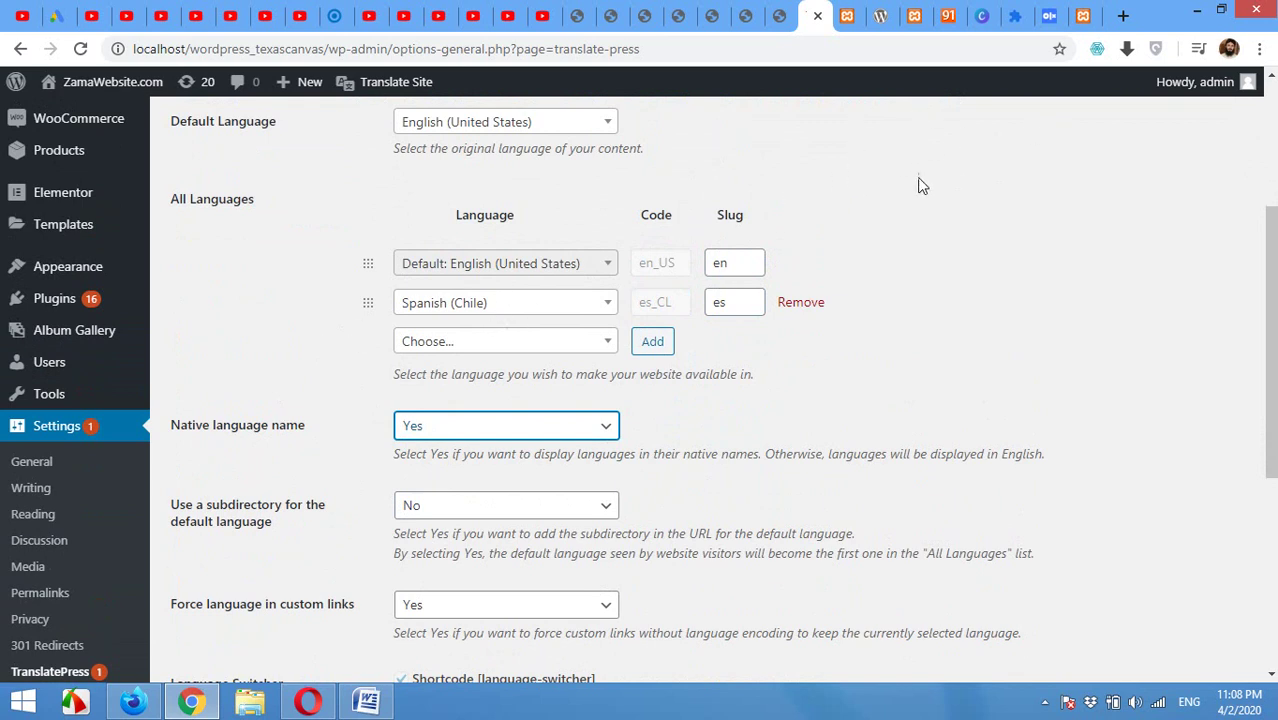
# Switch the Native language name option to No and back to Yes.
pyautogui.click(470, 442)
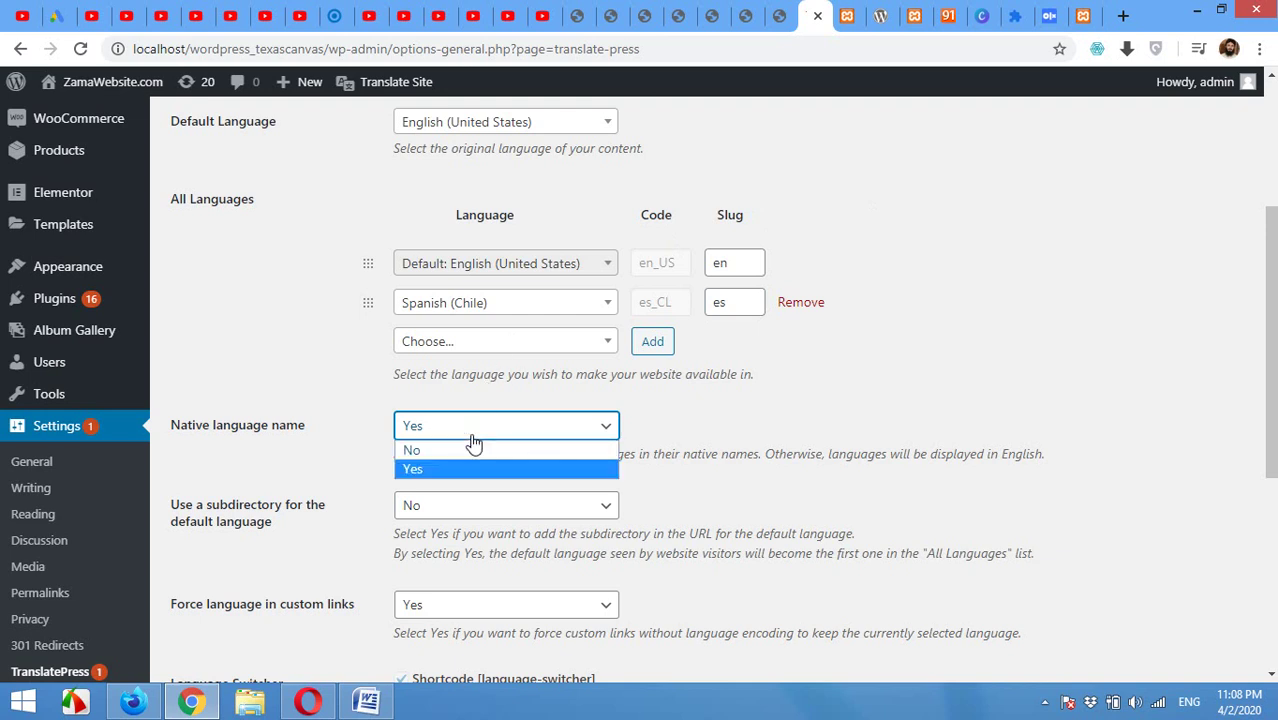
pyautogui.click(461, 452)
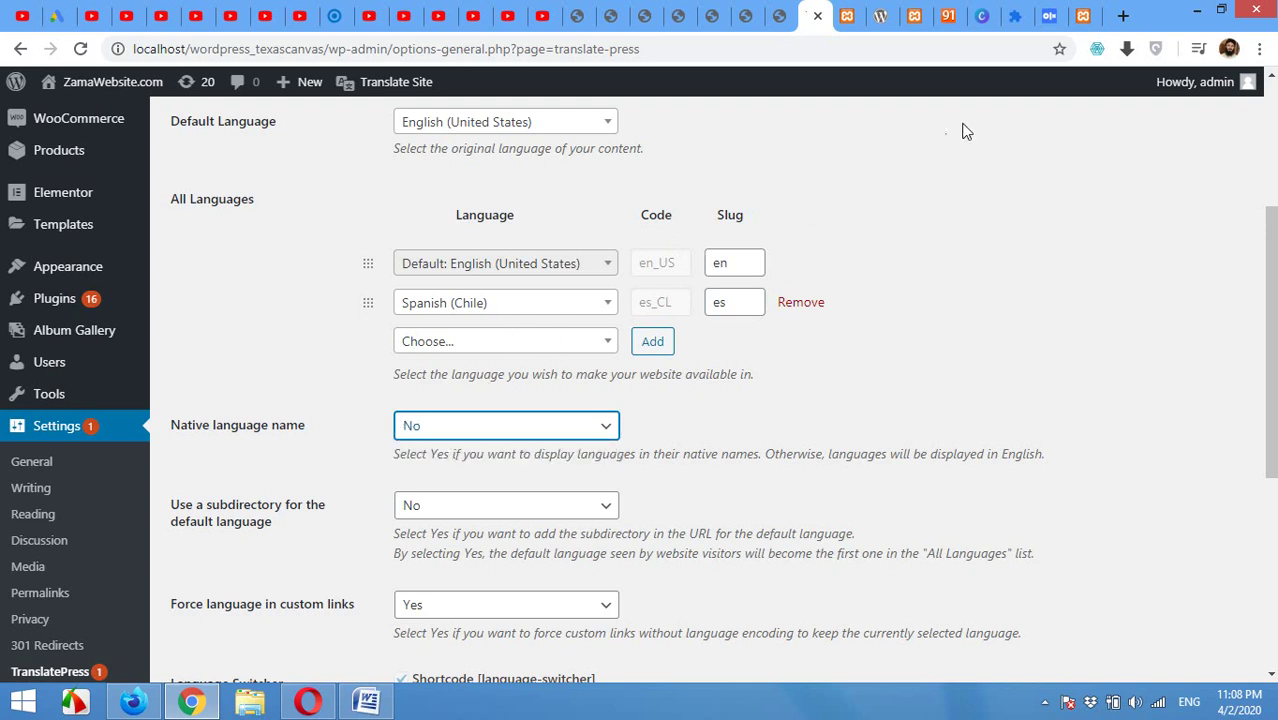
pyautogui.click(523, 425)
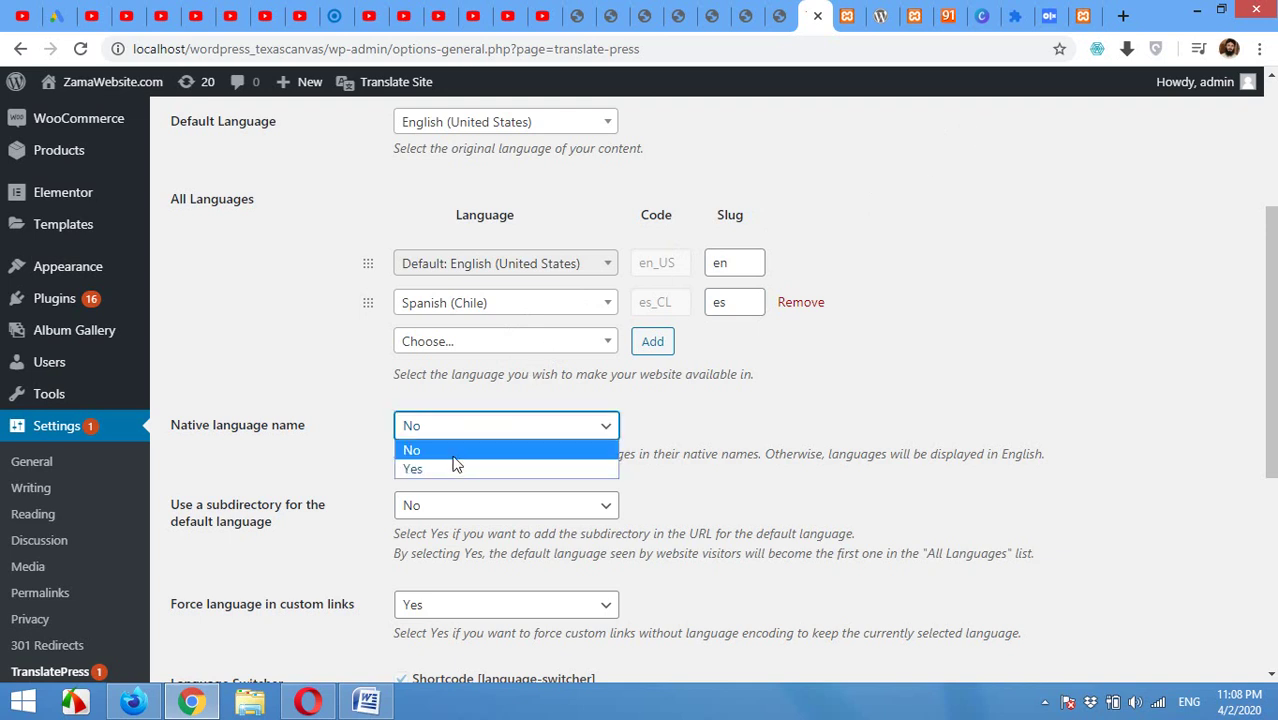
pyautogui.click(446, 463)
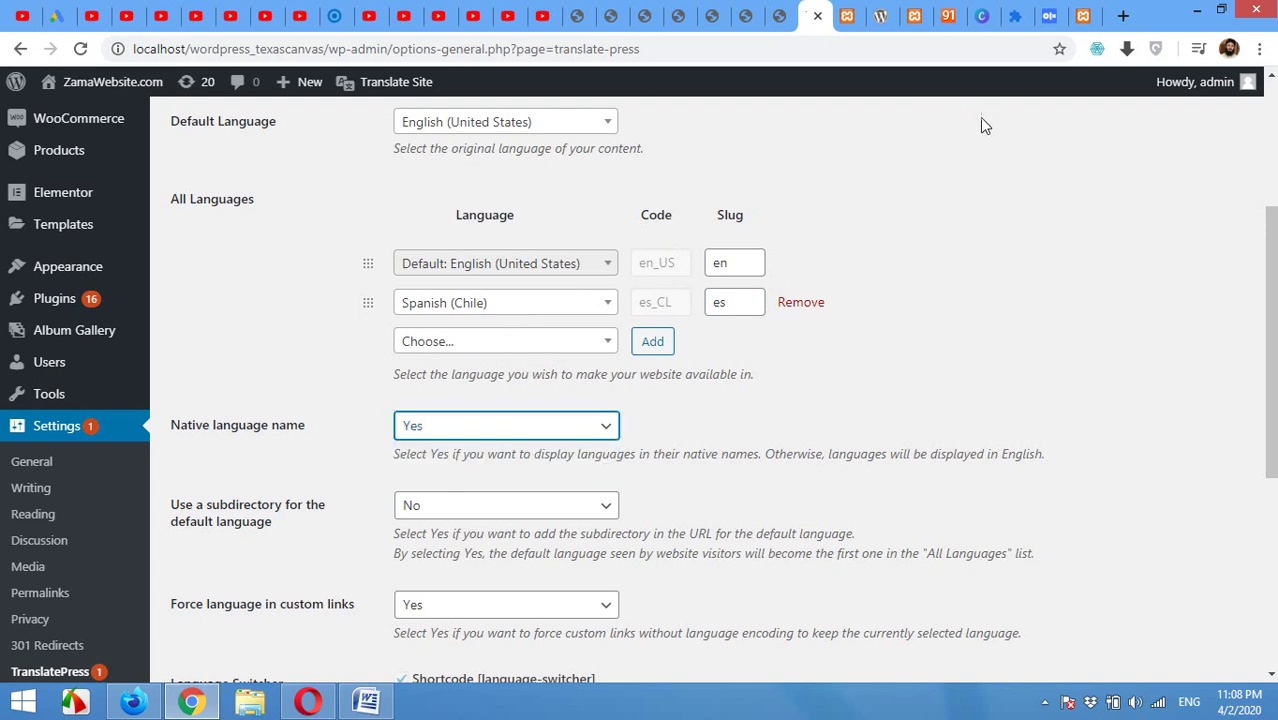
# Inspect the slug fields of Spanish (Chile) and the default English (United States) language.
pyautogui.scroll(-1, 880, 345)
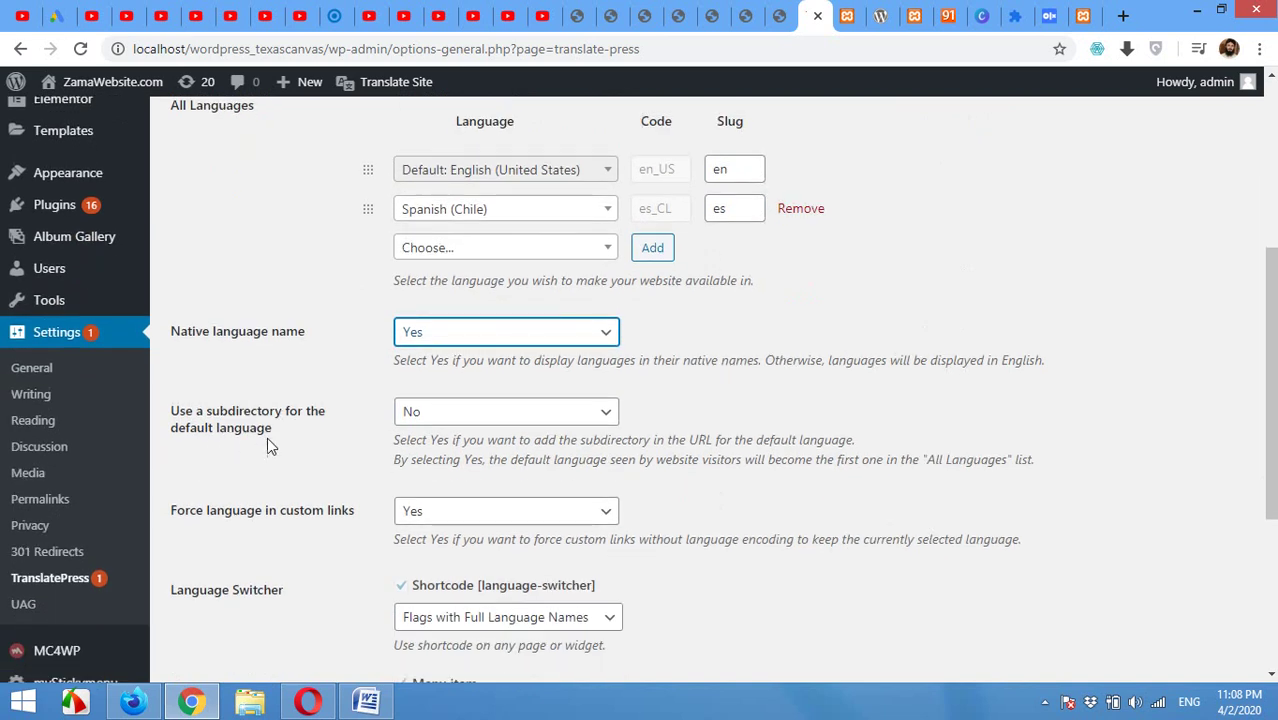
pyautogui.doubleClick(719, 209)
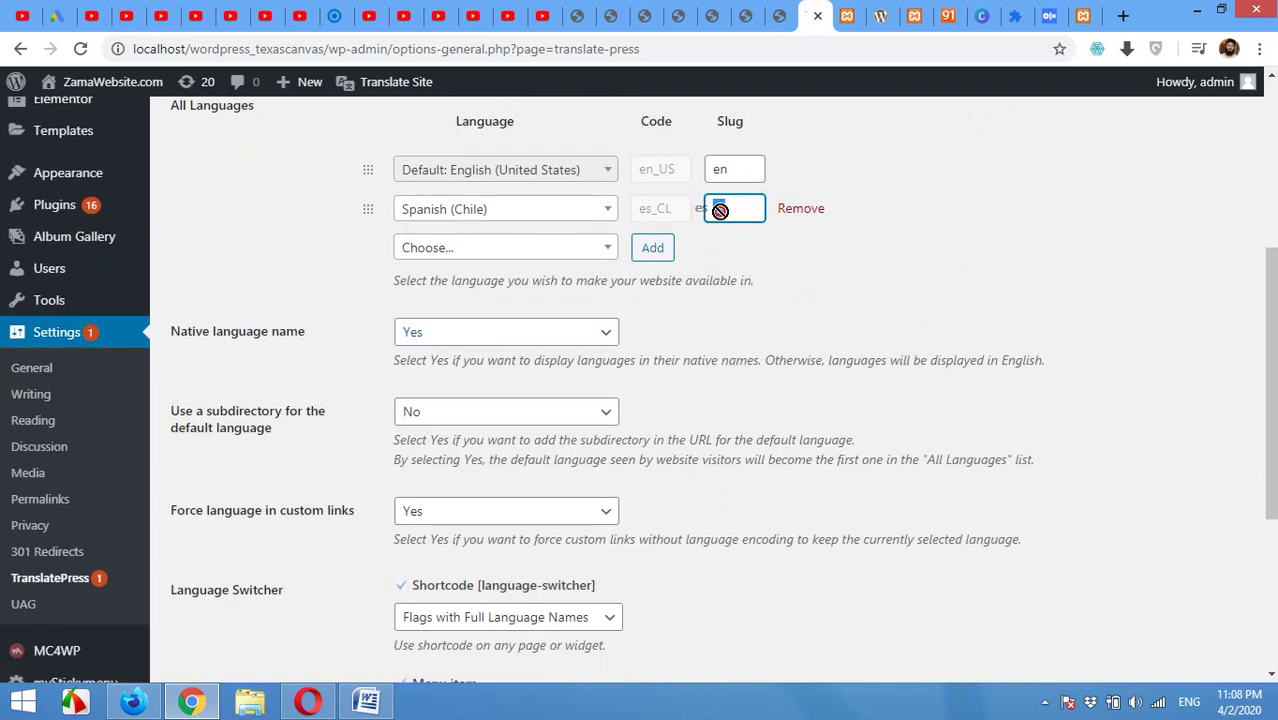
pyautogui.click(719, 209)
pyautogui.doubleClick(719, 209)
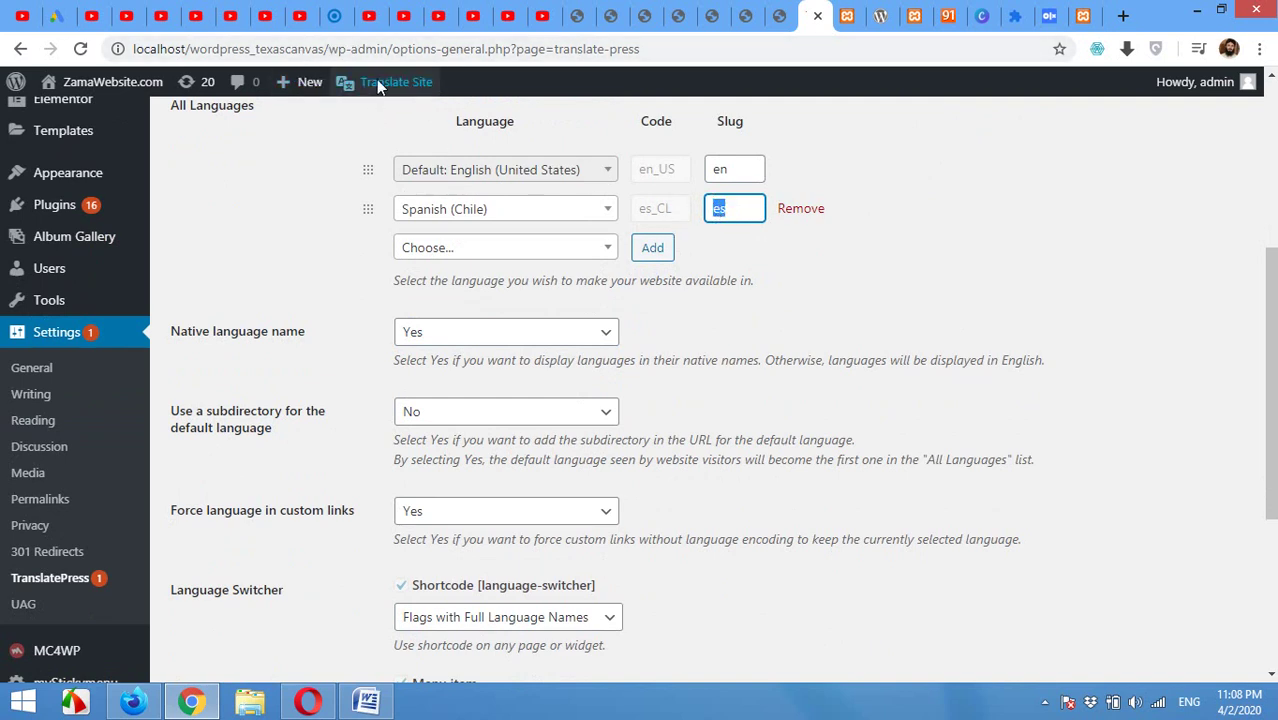
pyautogui.click(736, 172)
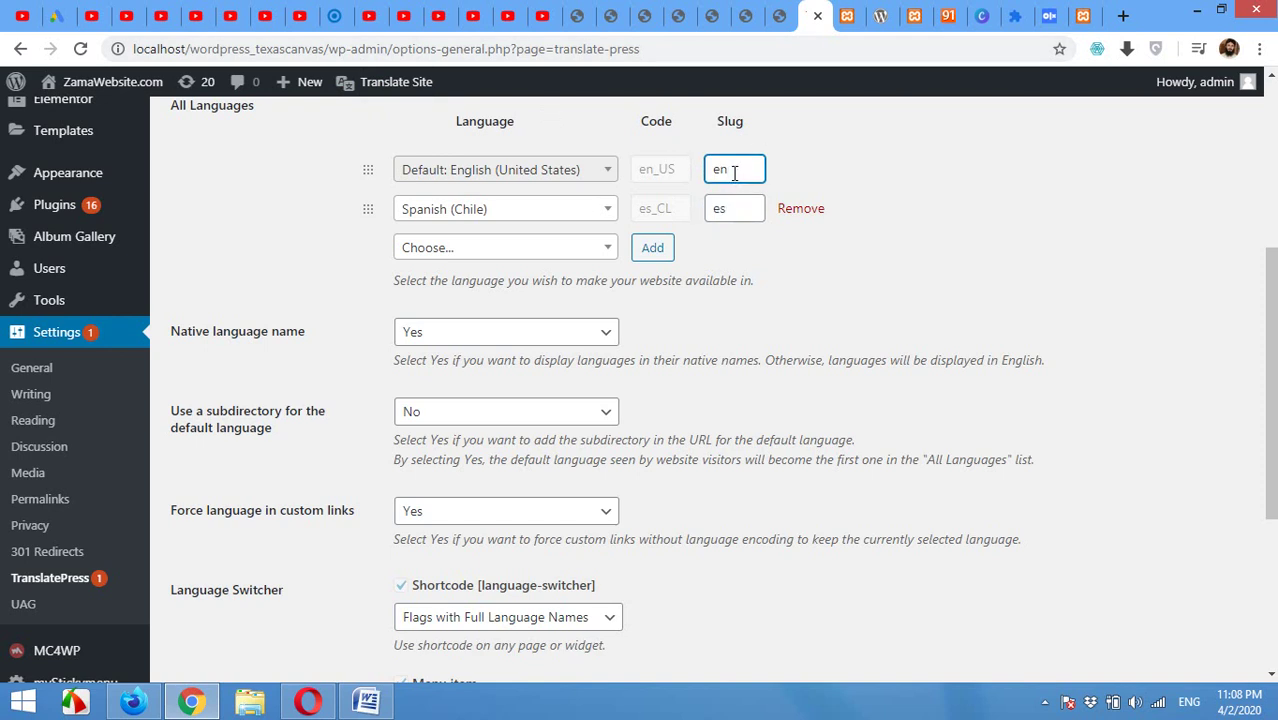
pyautogui.doubleClick(716, 170)
# Switch the option to use a subdirectory for the default language to Yes and back to No.
pyautogui.click(440, 420)
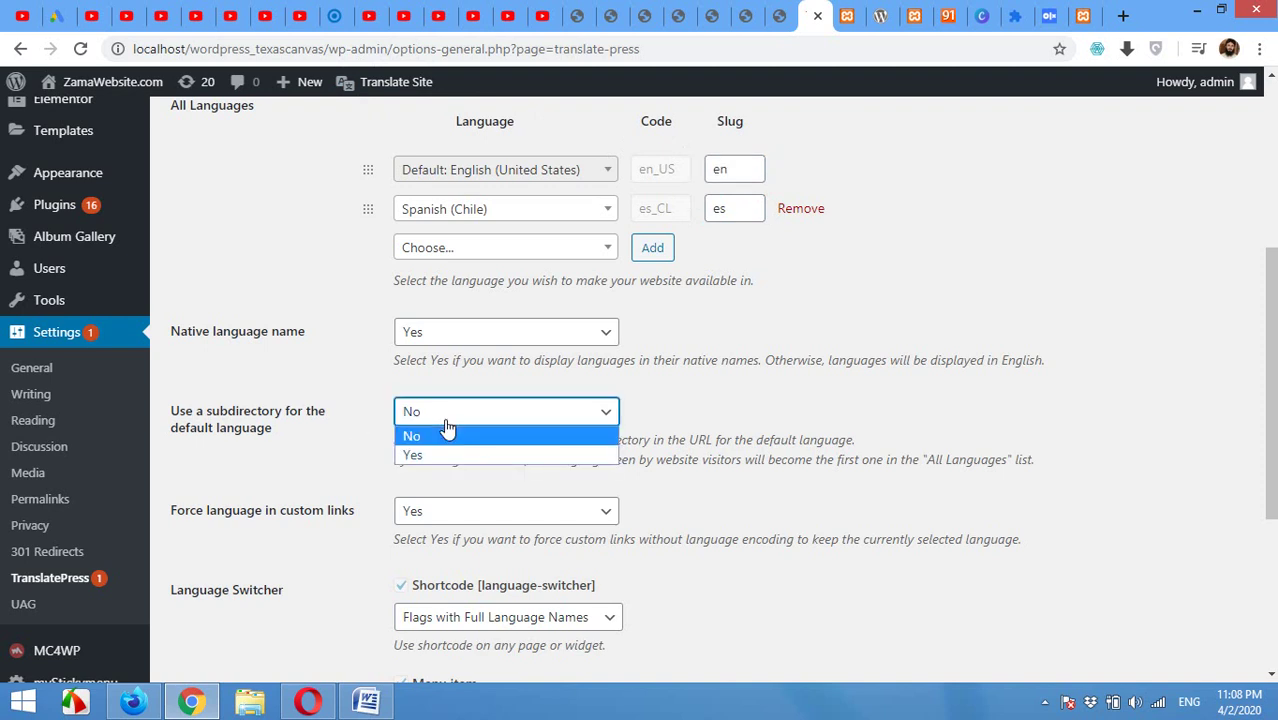
pyautogui.click(438, 455)
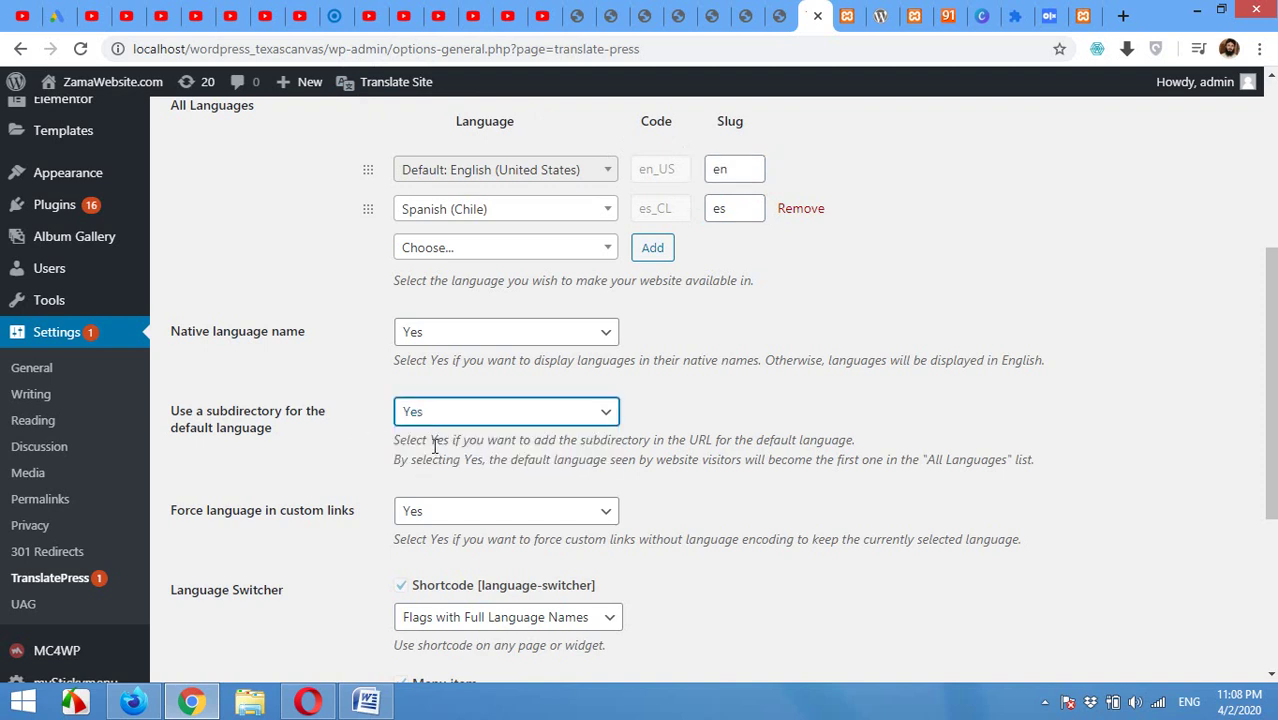
pyautogui.click(433, 420)
pyautogui.click(432, 437)
# Save the general TranslatePress settings.
pyautogui.scroll(-2, 770, 381)
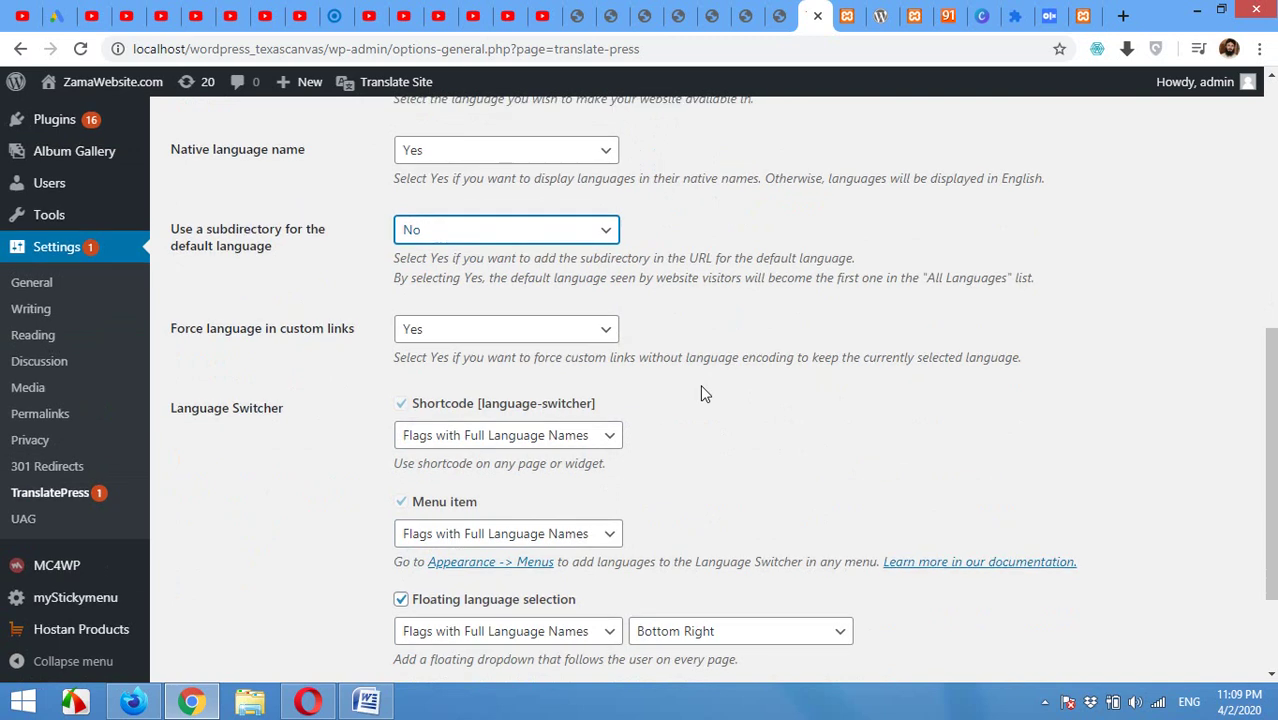
pyautogui.scroll(1, 700, 384)
pyautogui.scroll(-3, 714, 418)
pyautogui.click(212, 588)
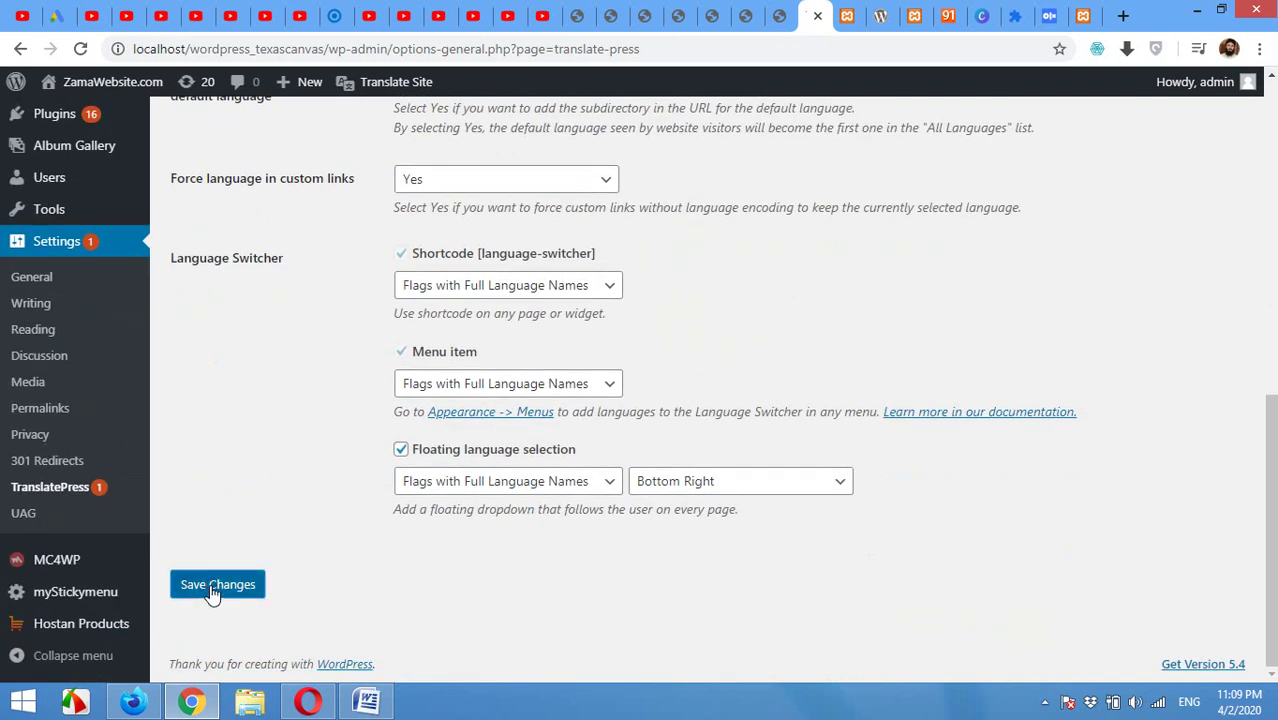
pyautogui.scroll(1, 418, 585)
pyautogui.scroll(5, 305, 537)
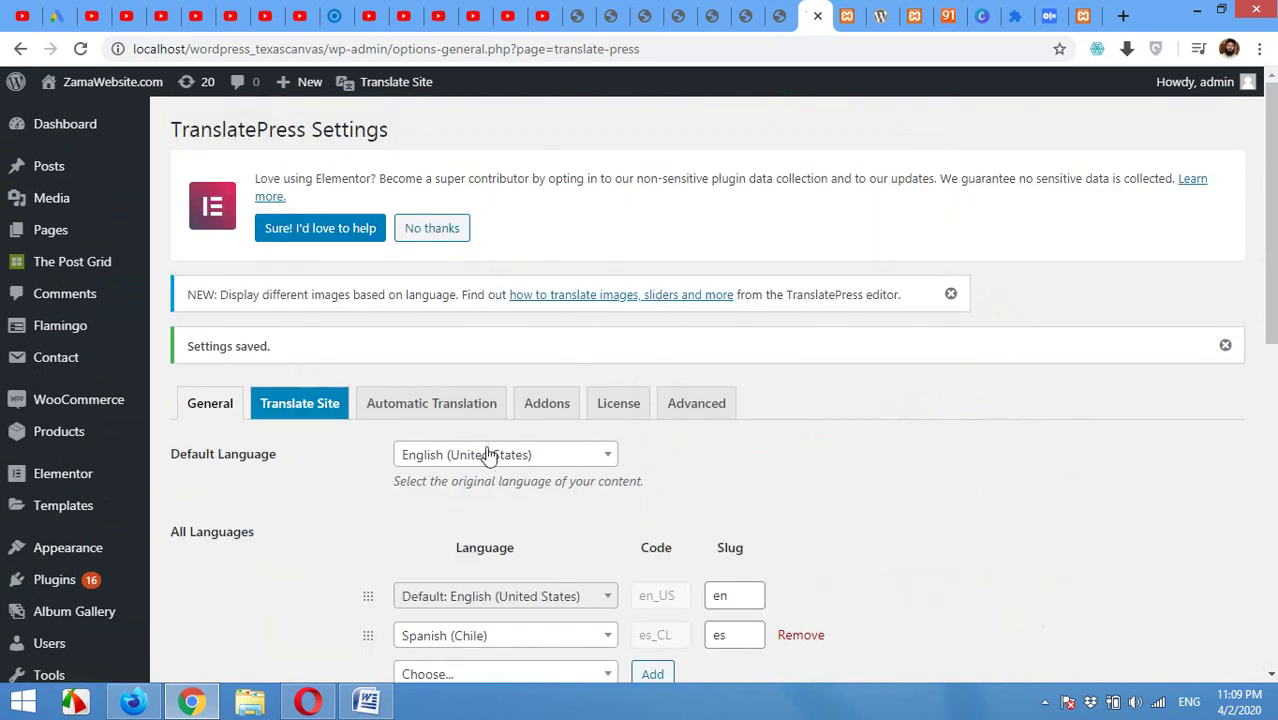
# Reload the site's About page and inspect the languages in its floating language switcher.
pyautogui.click(845, 15)
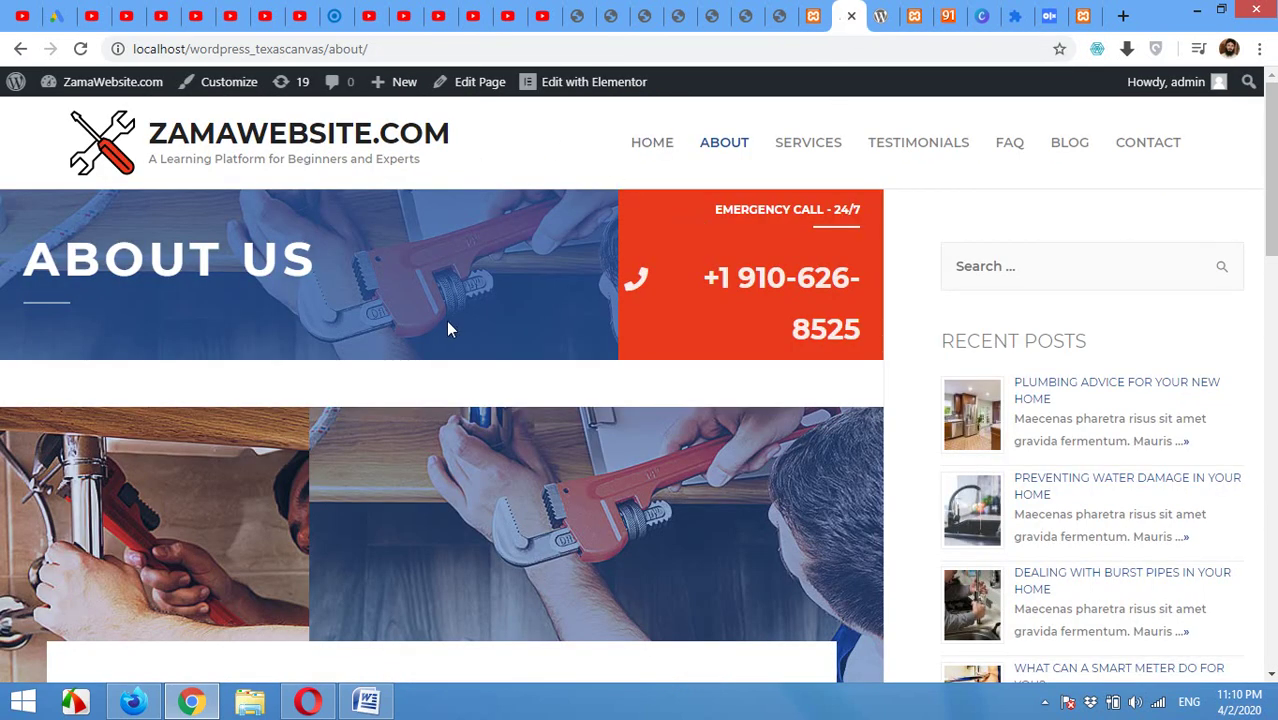
pyautogui.click(80, 48)
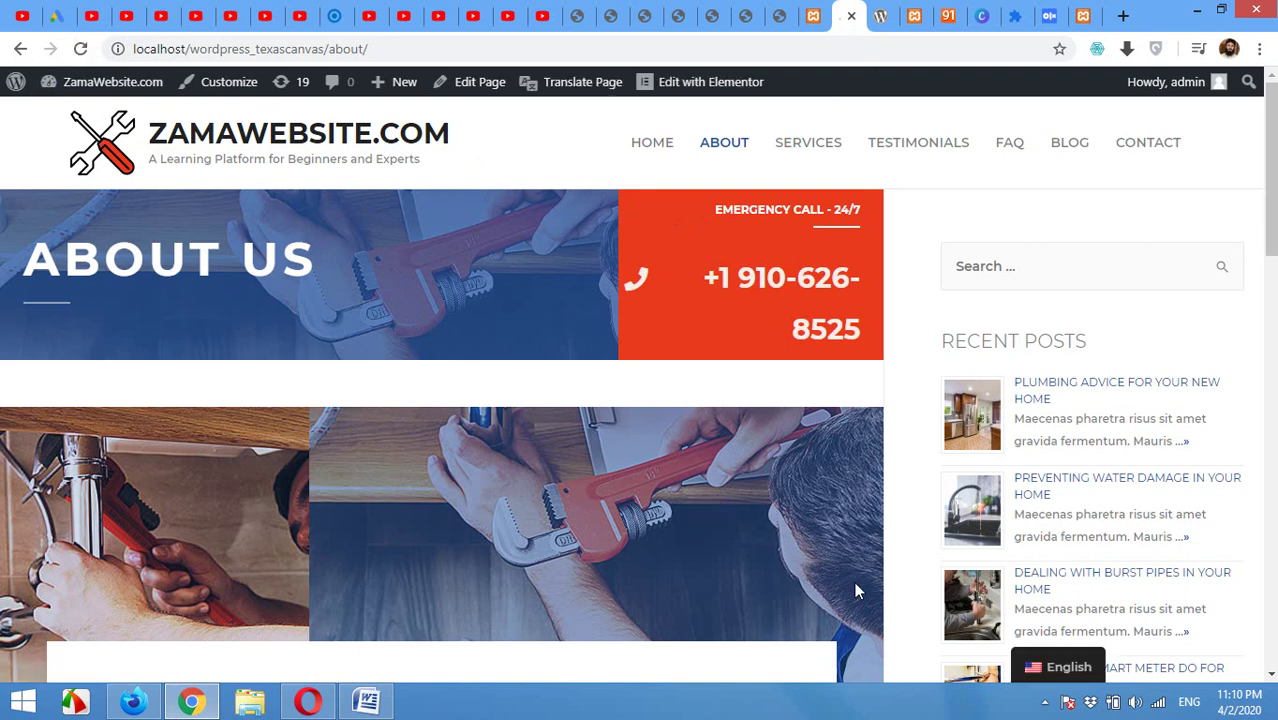
pyautogui.moveTo(1045, 676)
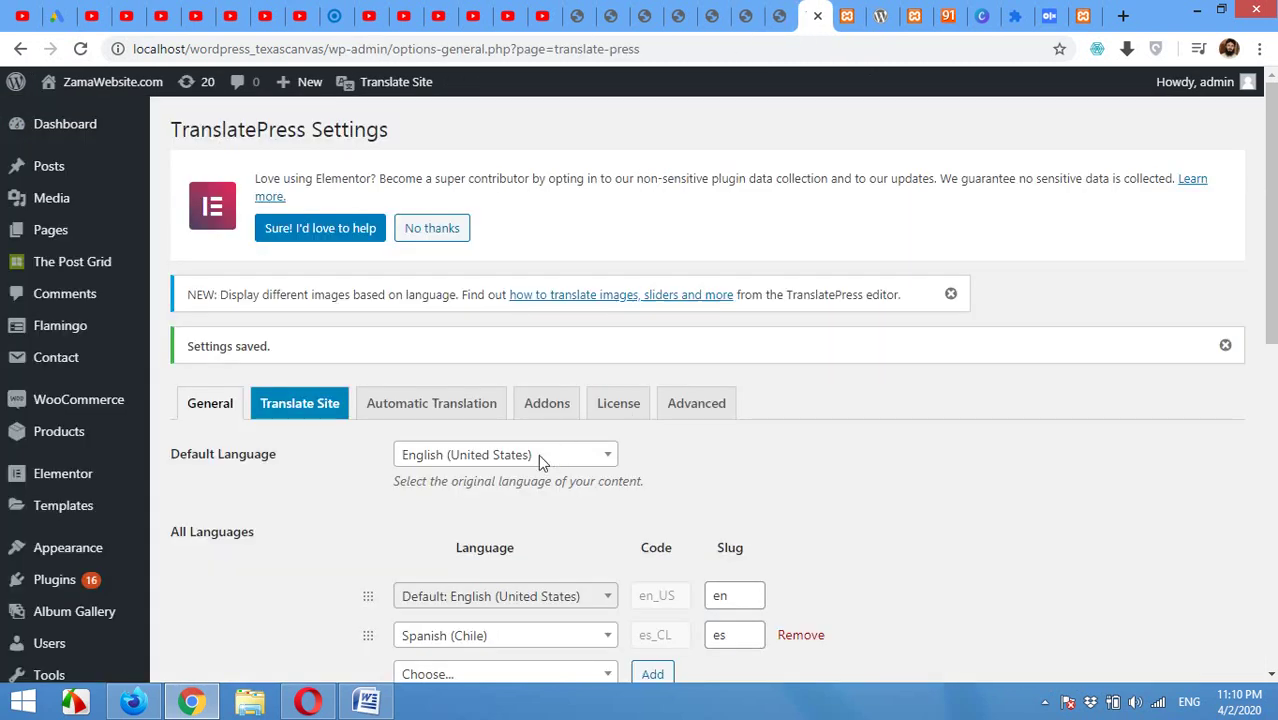
# Return to the TranslatePress settings and switch Native language name to No and back to Yes.
pyautogui.scroll(-4, 538, 454)
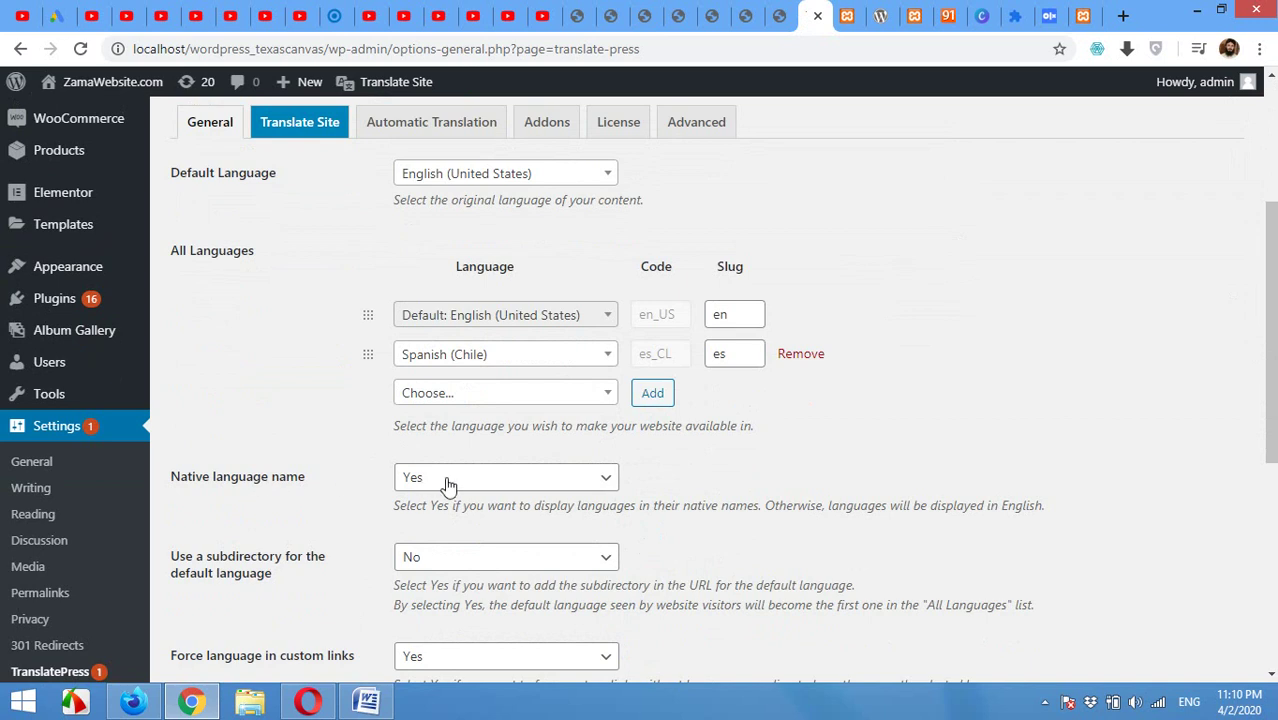
pyautogui.click(846, 15)
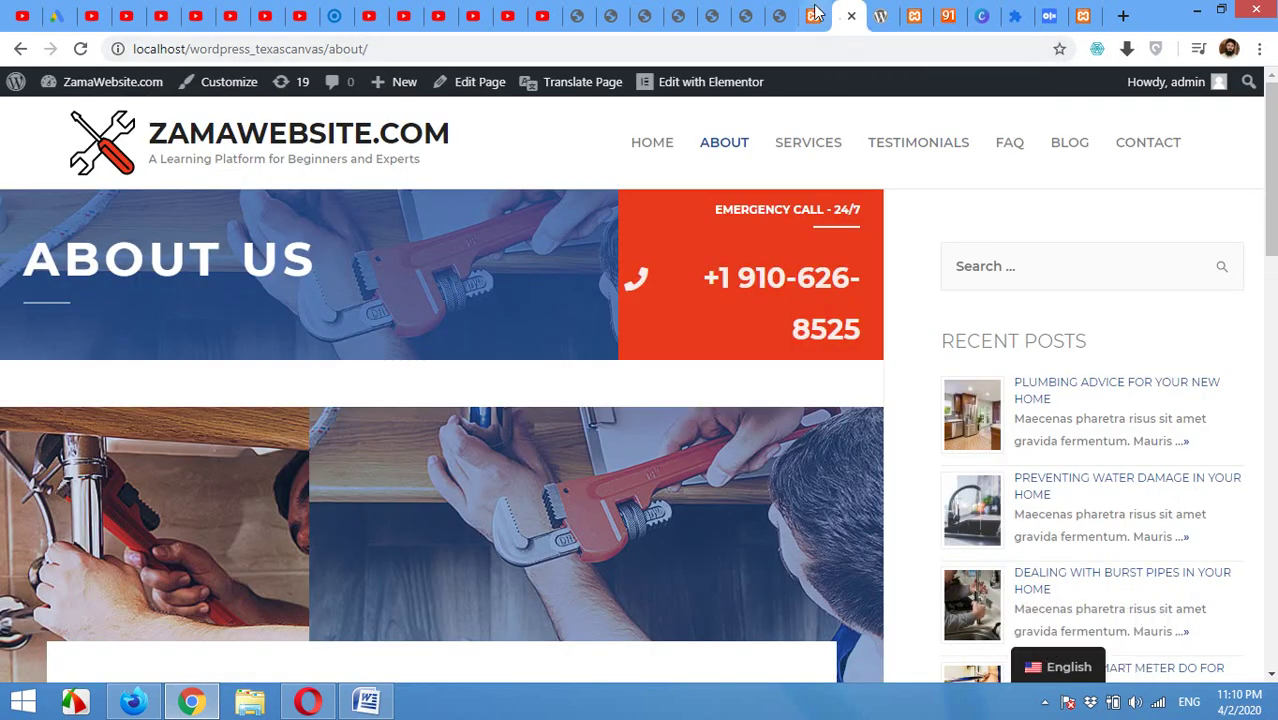
pyautogui.click(776, 14)
pyautogui.click(812, 15)
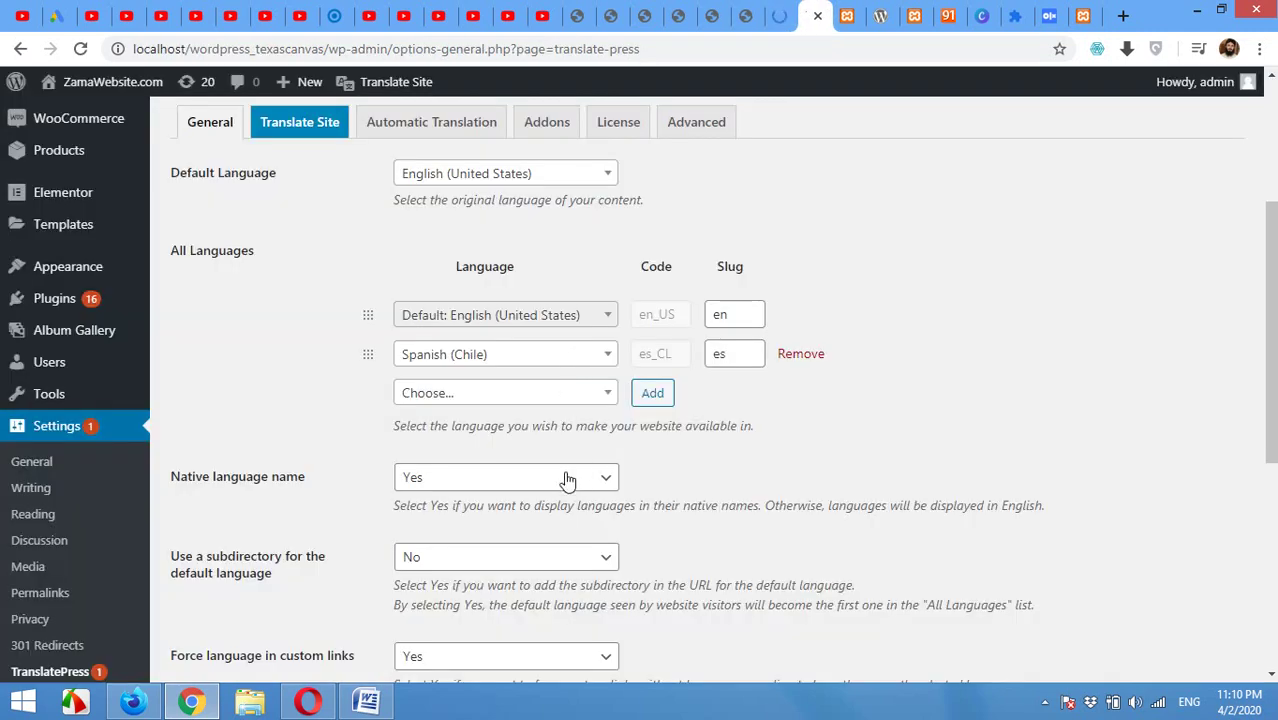
pyautogui.click(512, 480)
pyautogui.click(492, 506)
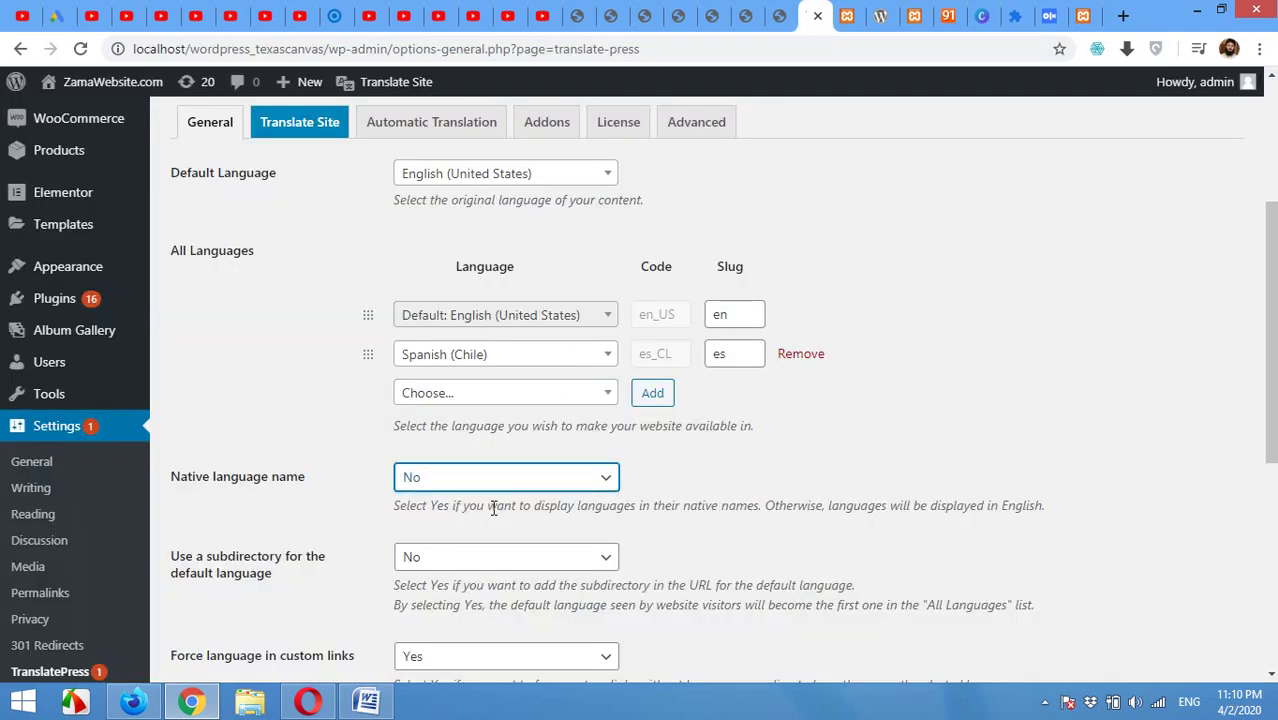
pyautogui.click(476, 478)
pyautogui.click(474, 518)
# Compare the About page's URL in Español de Chile and in English using the floating language switcher.
pyautogui.click(846, 15)
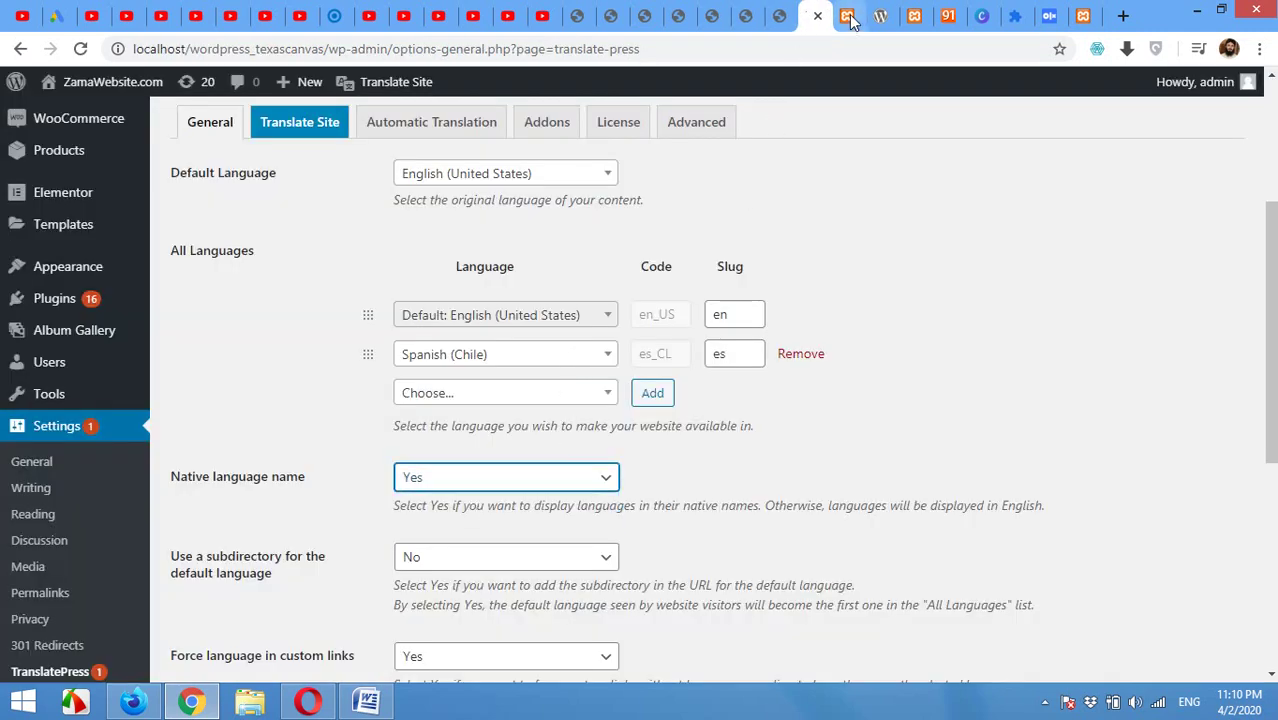
pyautogui.moveTo(1048, 670)
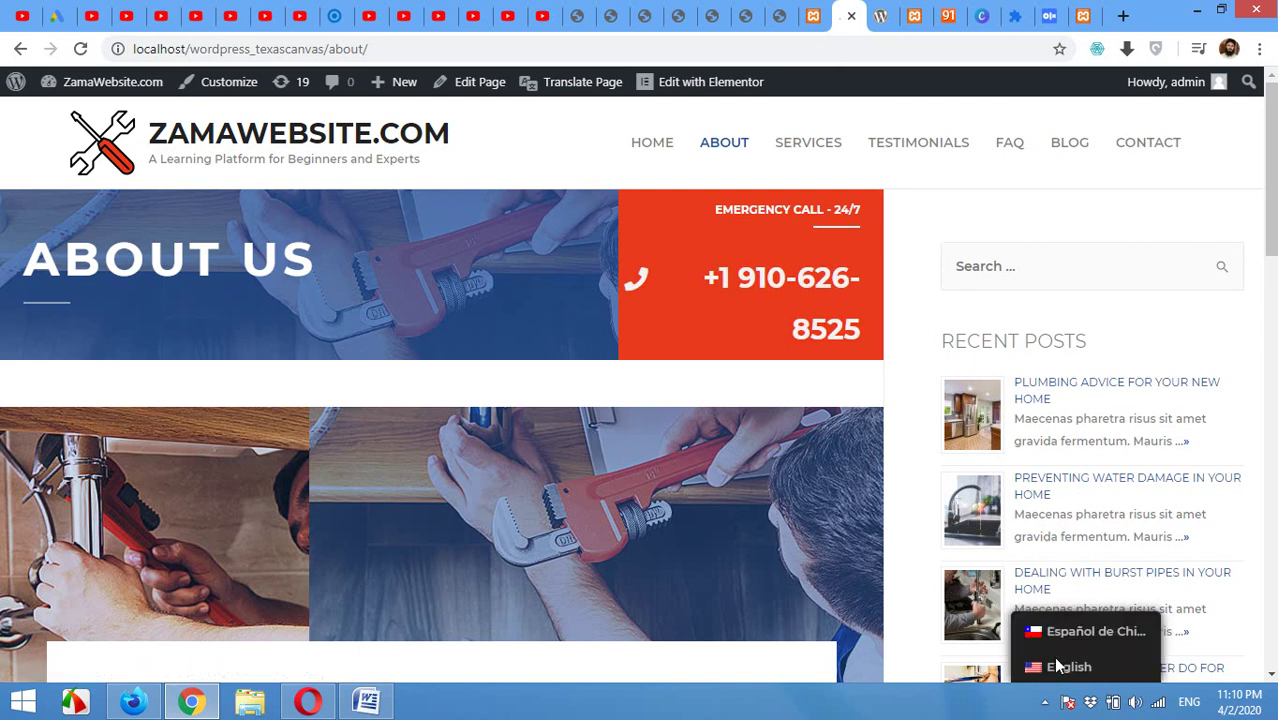
pyautogui.click(1052, 635)
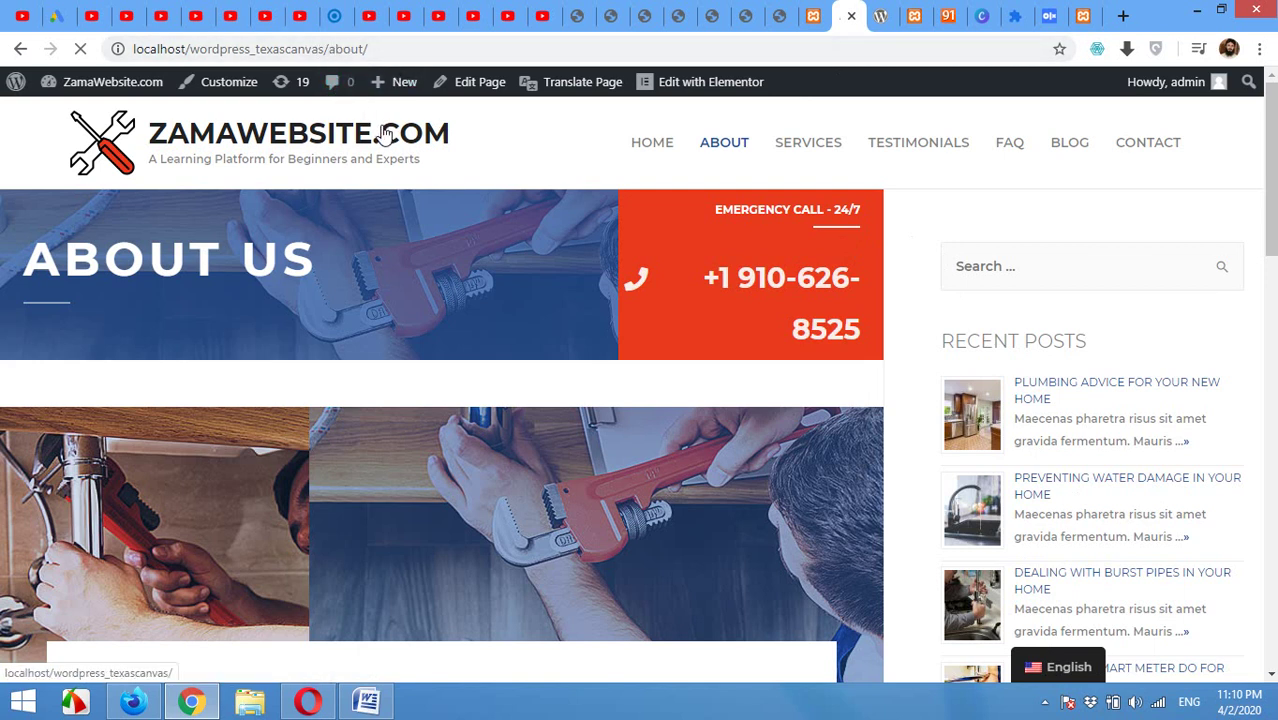
pyautogui.click(343, 53)
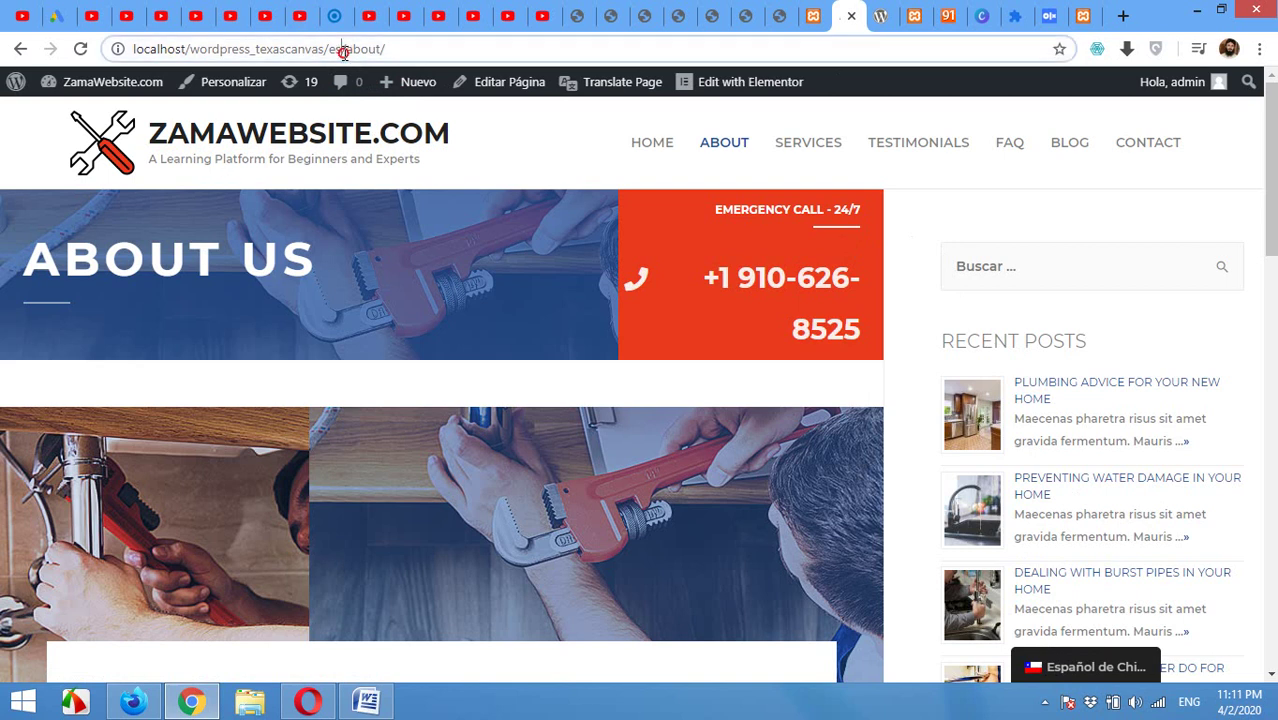
pyautogui.doubleClick(335, 50)
pyautogui.click(1068, 670)
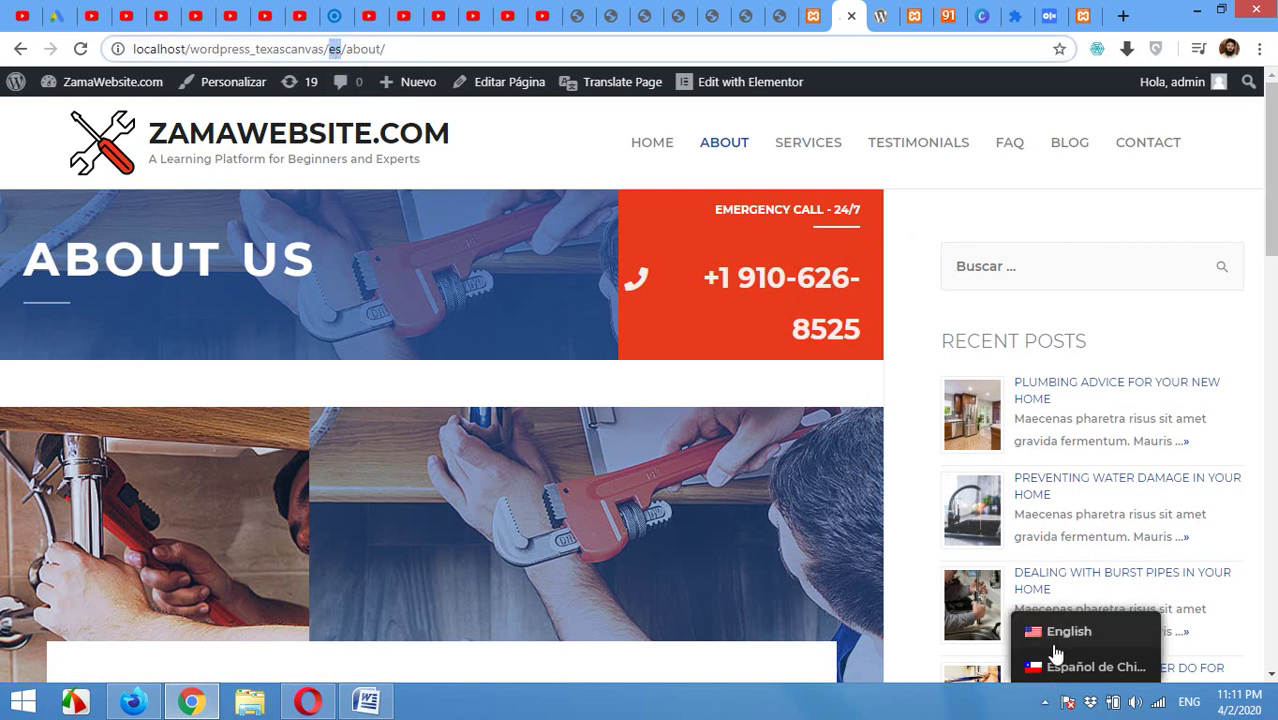
pyautogui.click(1055, 638)
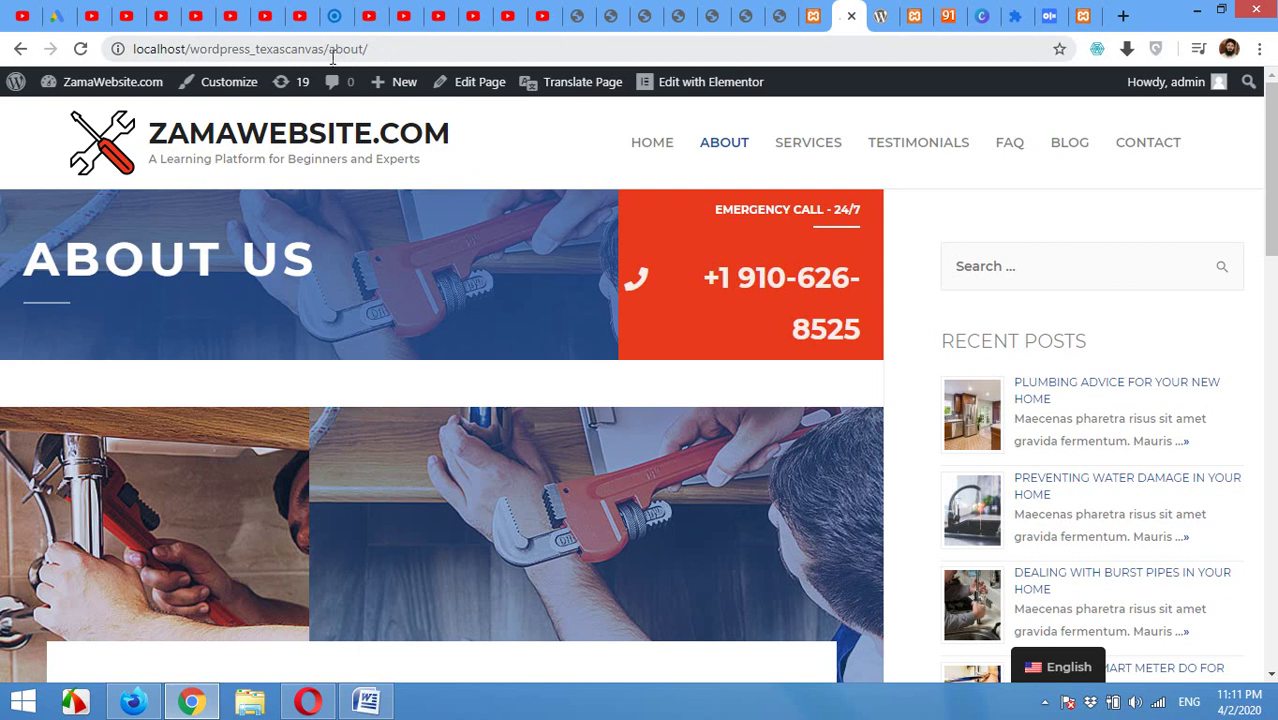
# Set Use a subdirectory for the default language to Yes in the TranslatePress settings and save the changes.
pyautogui.click(815, 16)
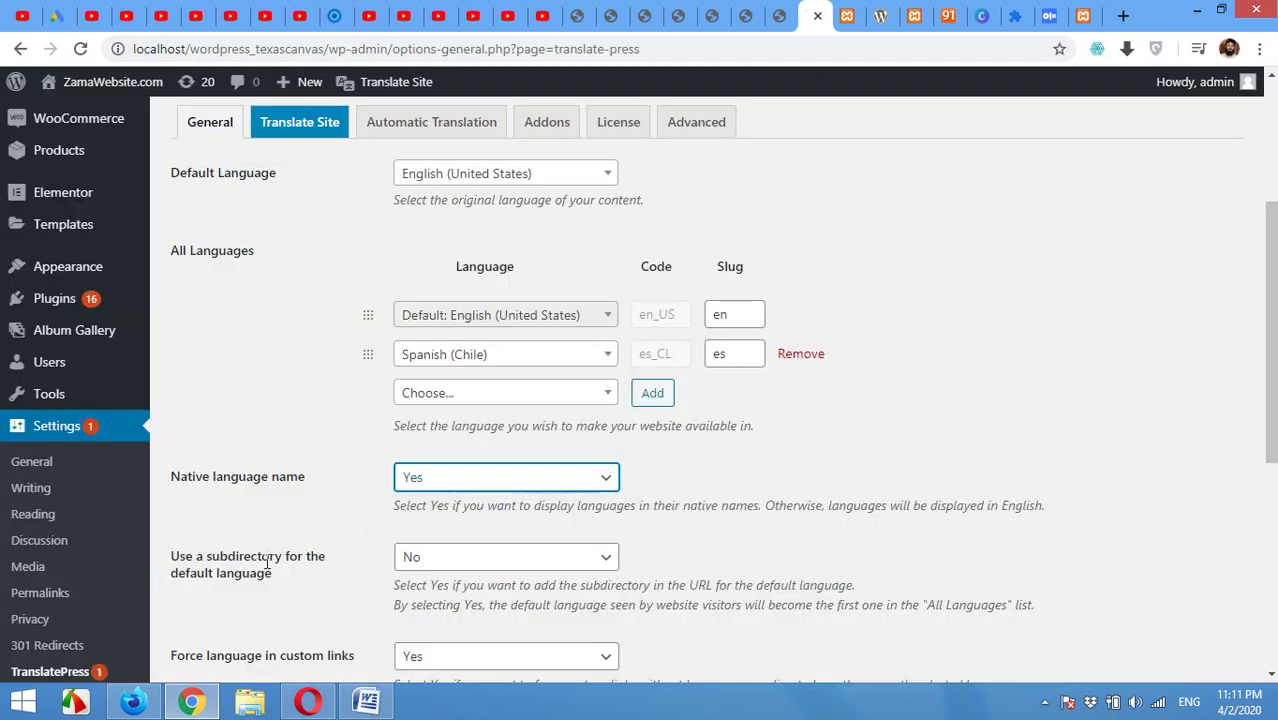
pyautogui.click(424, 564)
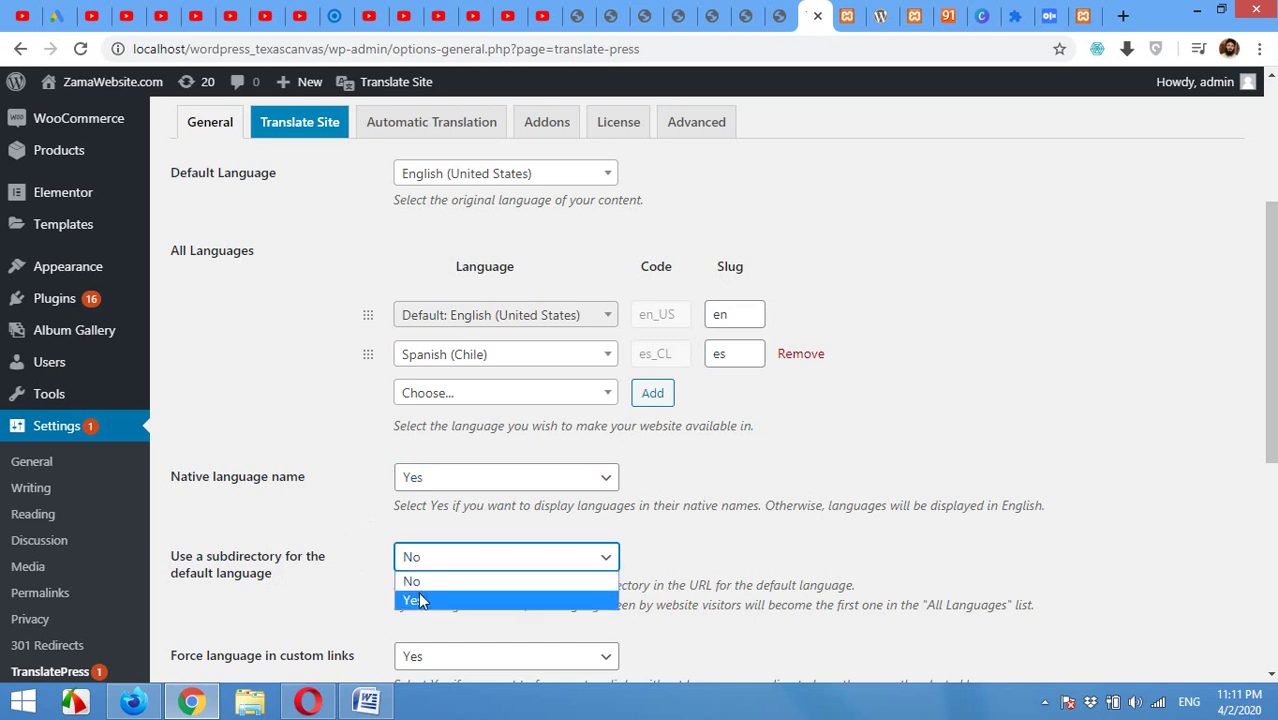
pyautogui.click(413, 600)
pyautogui.scroll(-5, 314, 585)
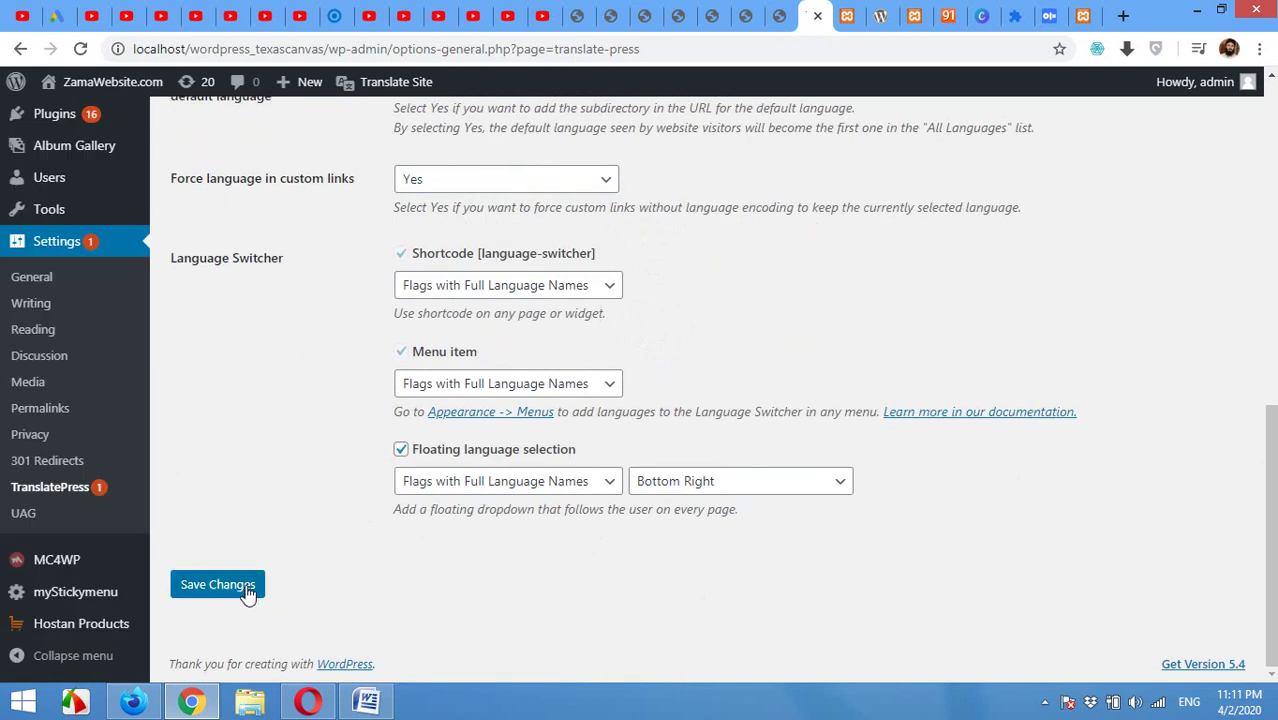
pyautogui.click(244, 590)
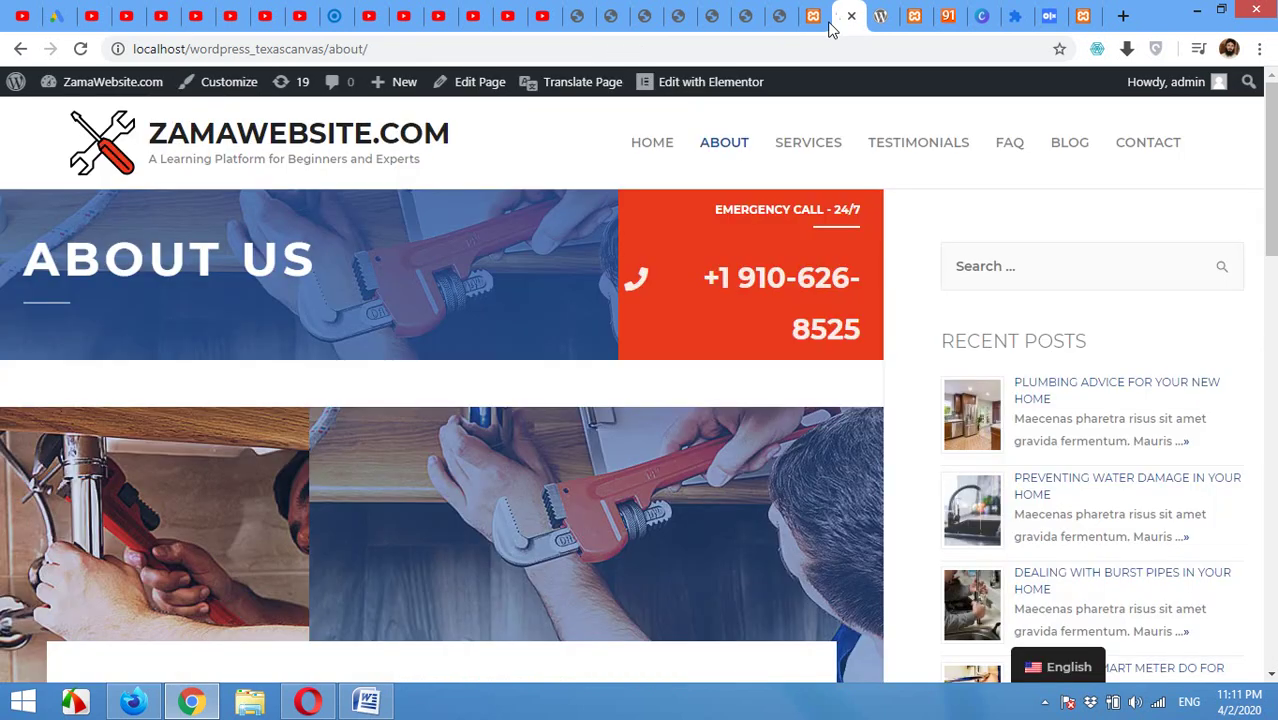
# Reload the English About page and examine the language subdirectory in its URL.
pyautogui.click(852, 17)
pyautogui.click(80, 48)
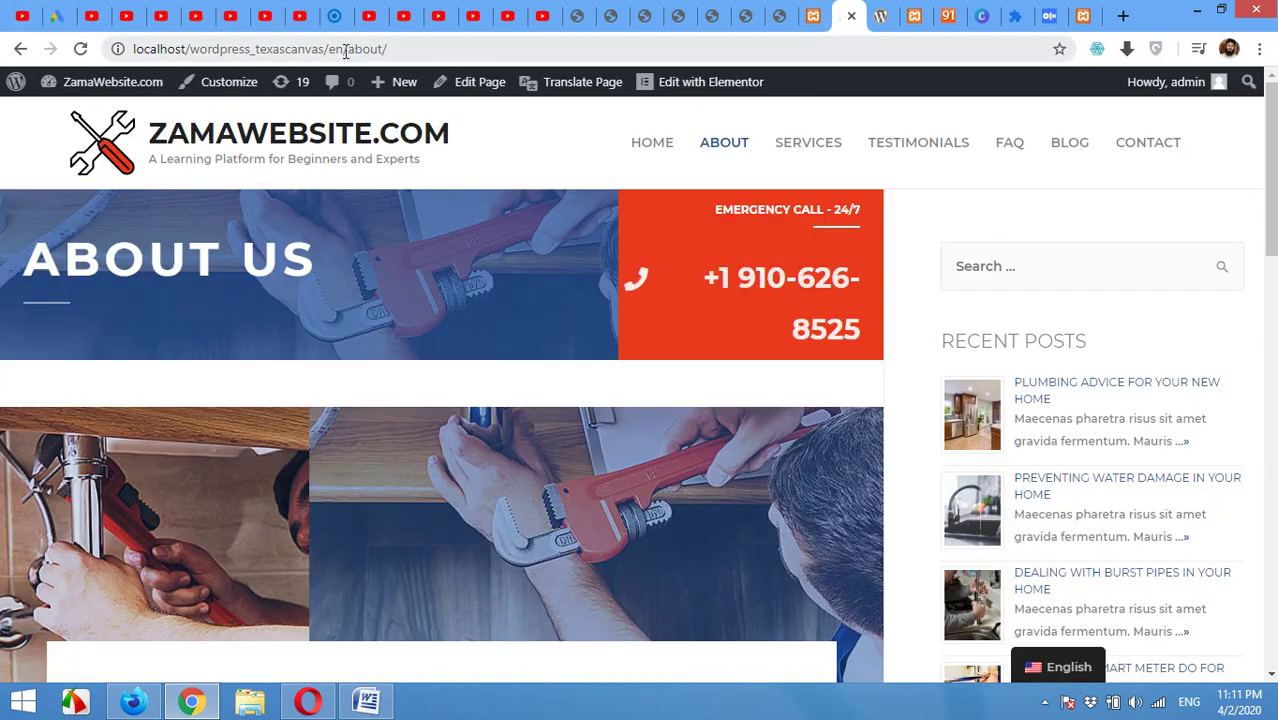
pyautogui.moveTo(345, 52); pyautogui.dragTo(333, 54)
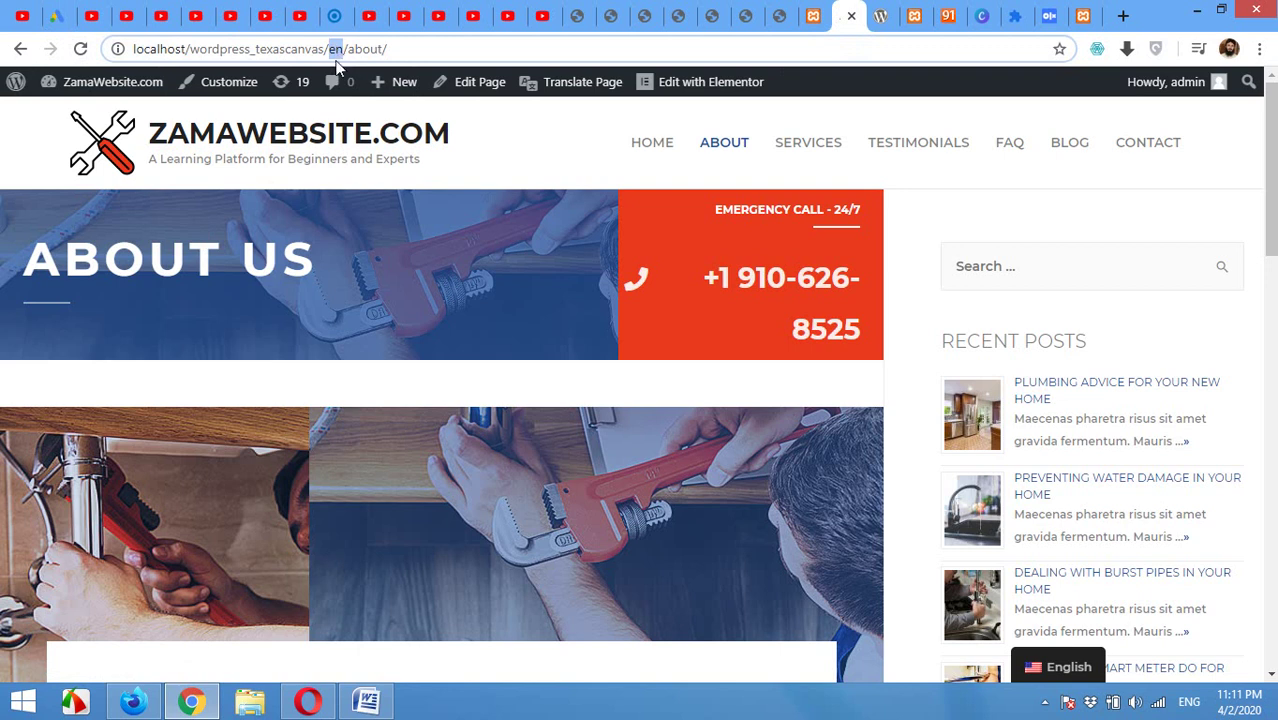
pyautogui.moveTo(1037, 668)
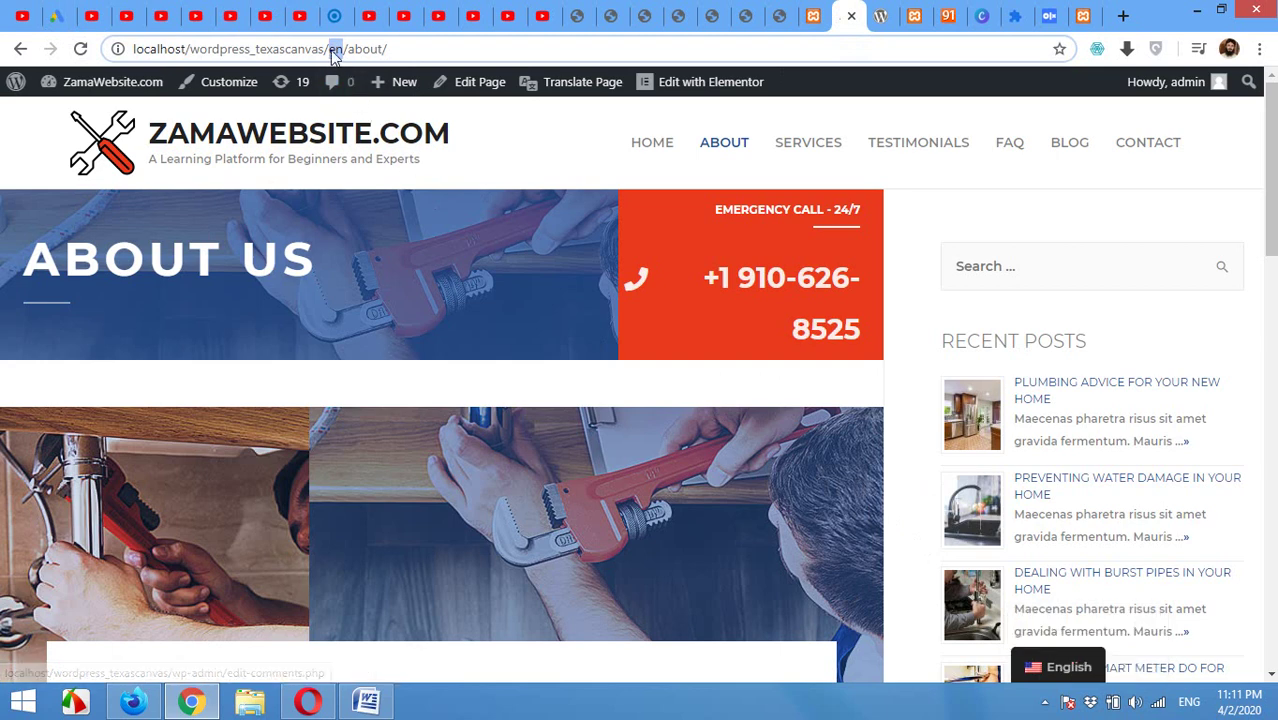
# Set Native language name to No in the TranslatePress settings and save the changes.
pyautogui.click(812, 13)
pyautogui.scroll(-3, 300, 540)
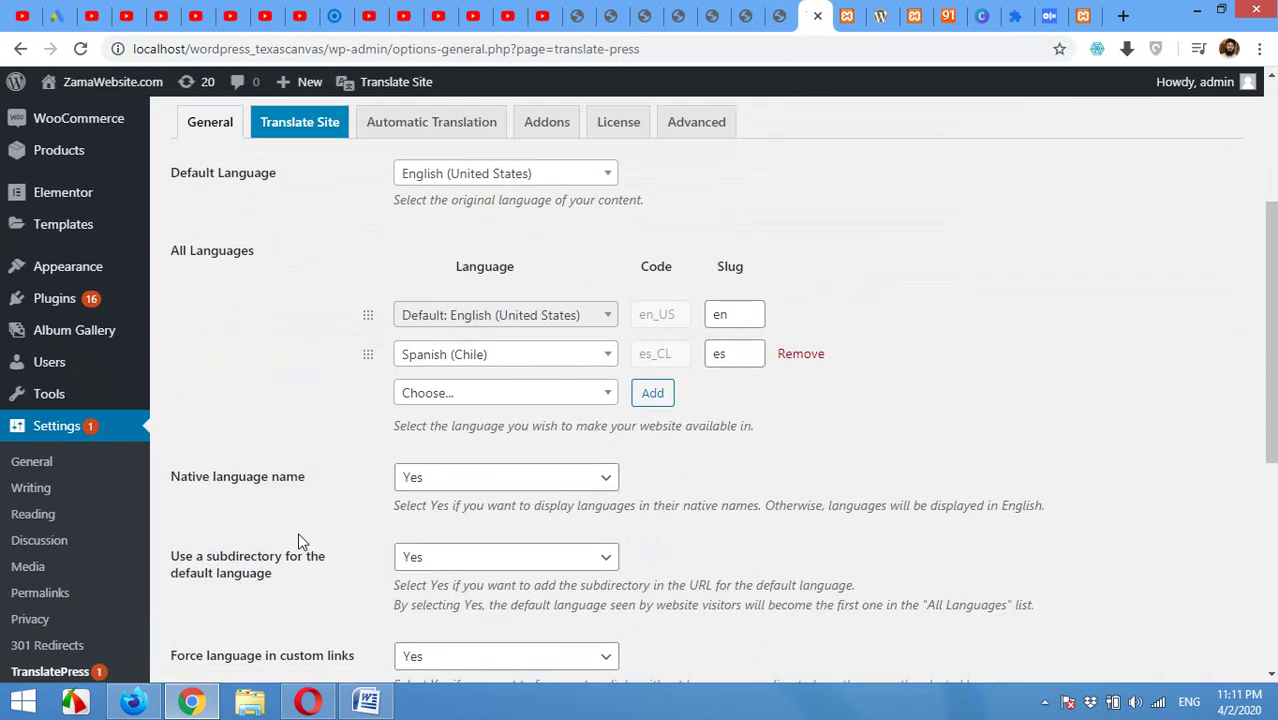
pyautogui.click(441, 479)
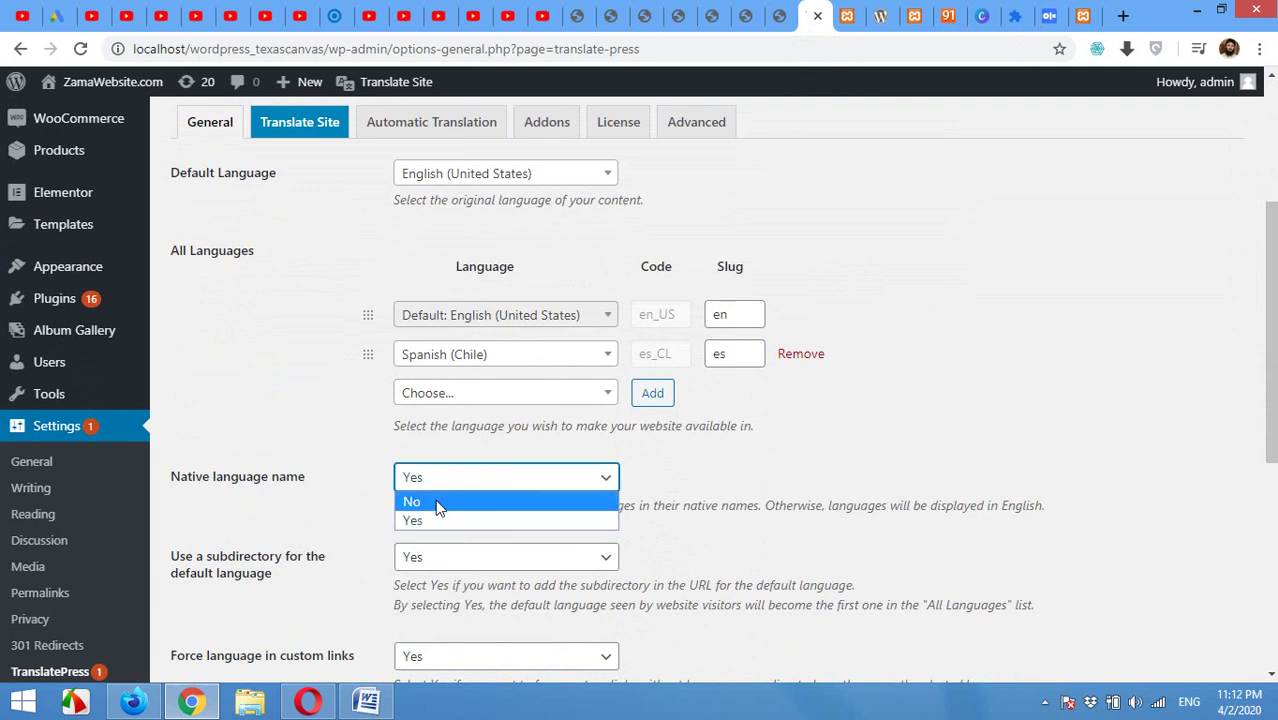
pyautogui.click(437, 503)
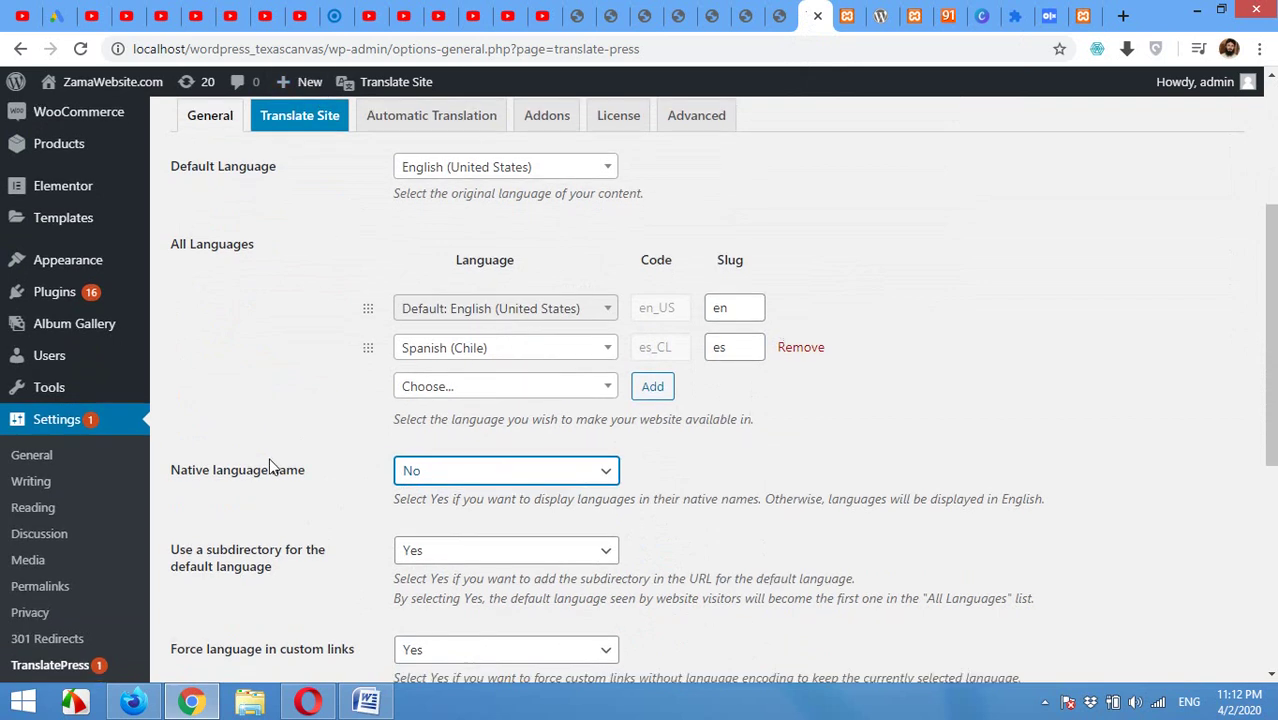
pyautogui.scroll(-5, 265, 466)
pyautogui.click(218, 588)
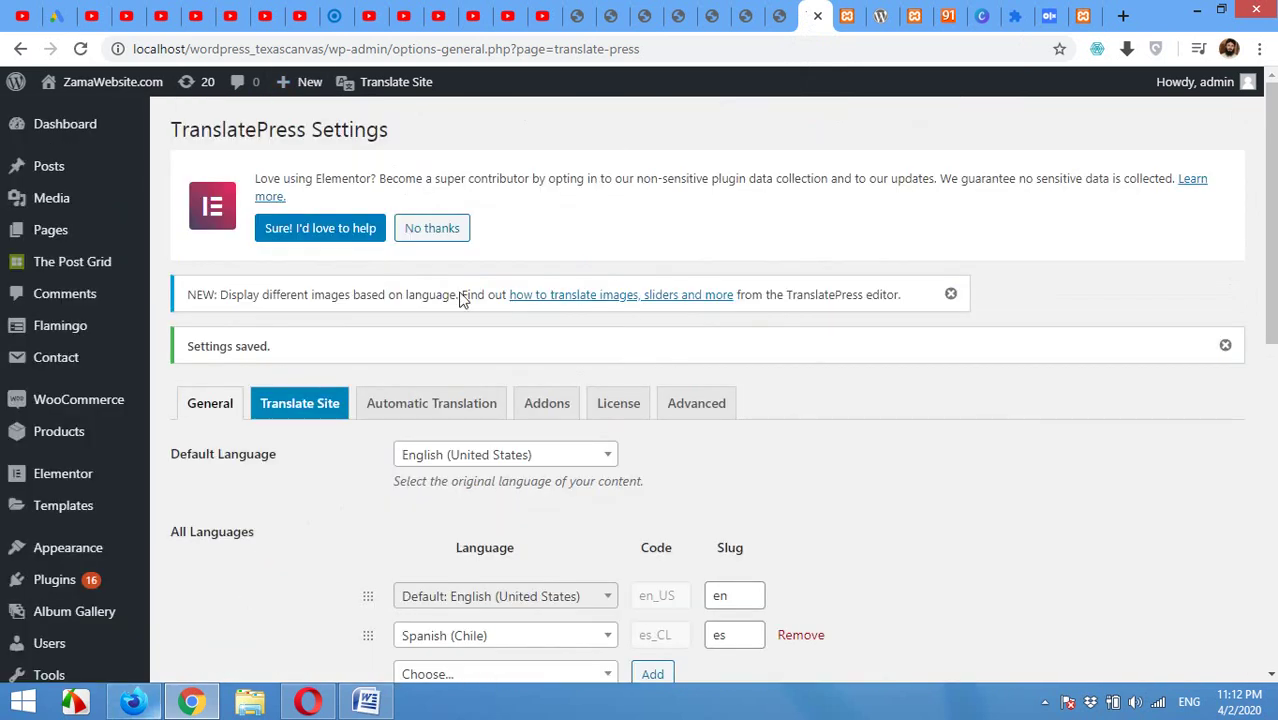
# View the About page on the live site and return to the general TranslatePress settings.
pyautogui.click(853, 14)
pyautogui.scroll(-2, 853, 305)
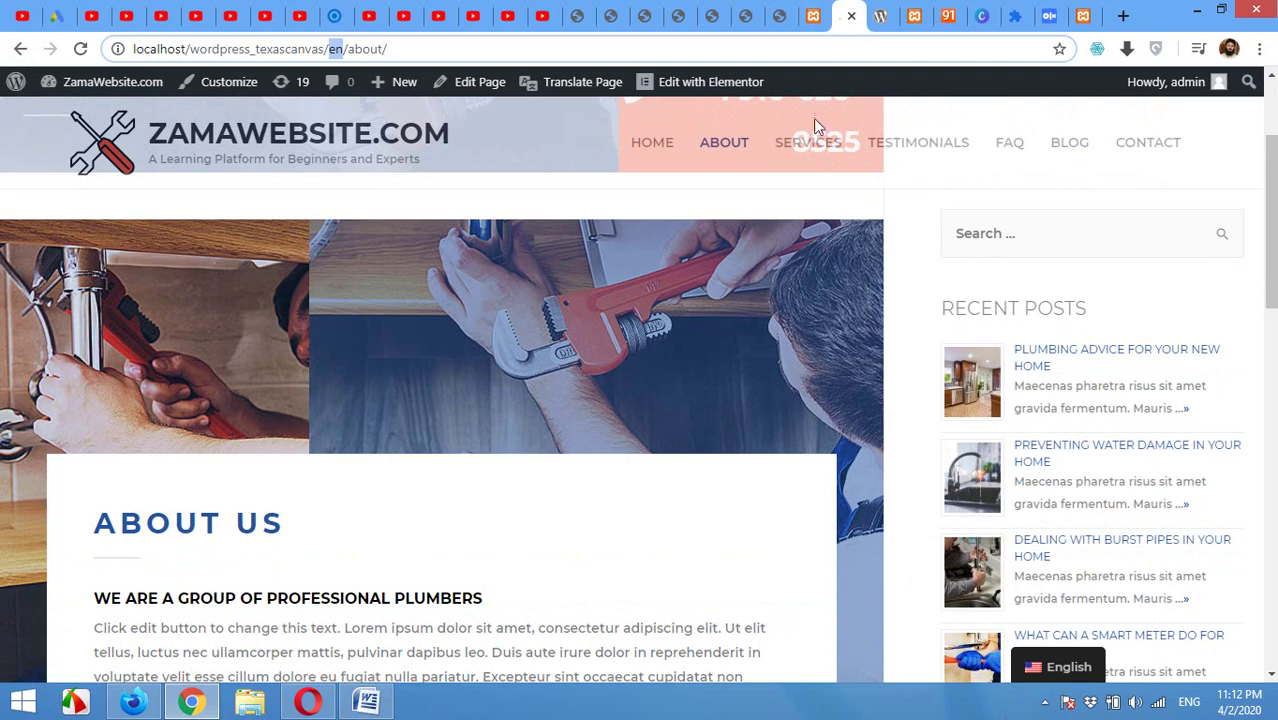
pyautogui.click(817, 15)
pyautogui.scroll(-3, 651, 369)
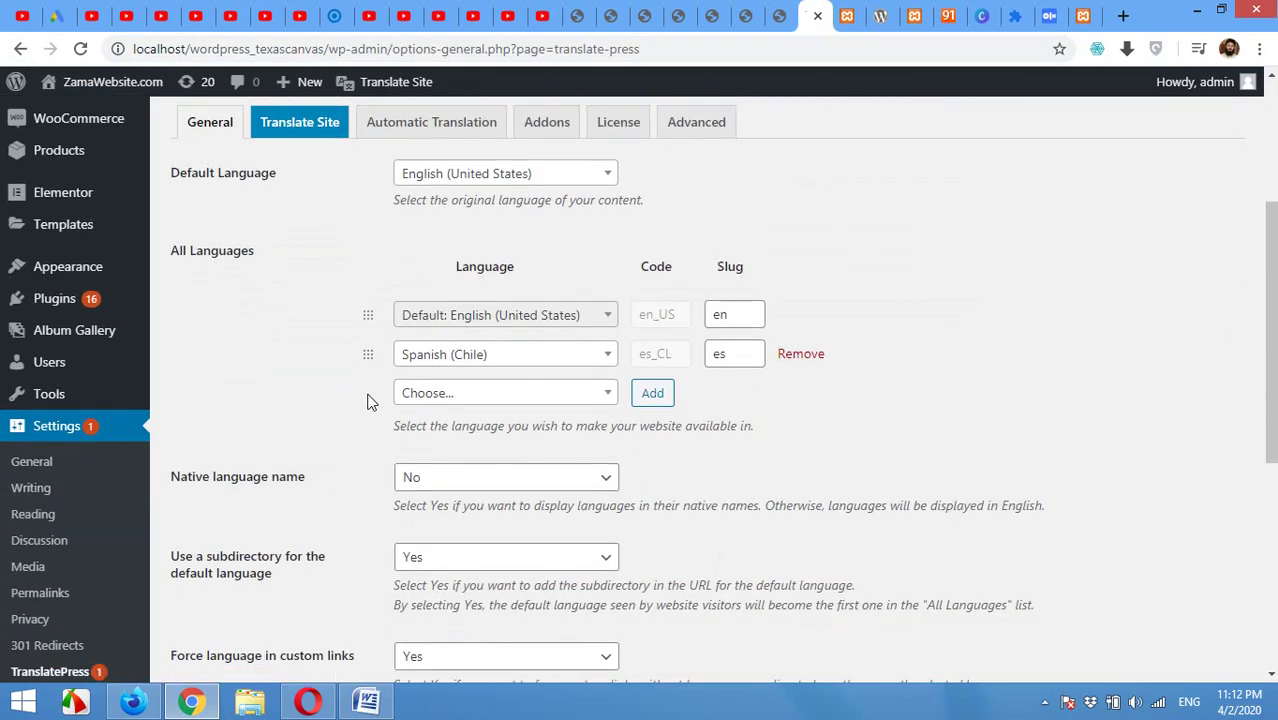
# Examine the Language Switcher settings, including the floating selection's position and display options and the [language-switcher] shortcode.
pyautogui.scroll(-2, 368, 400)
pyautogui.scroll(-1, 288, 462)
pyautogui.scroll(-2, 287, 466)
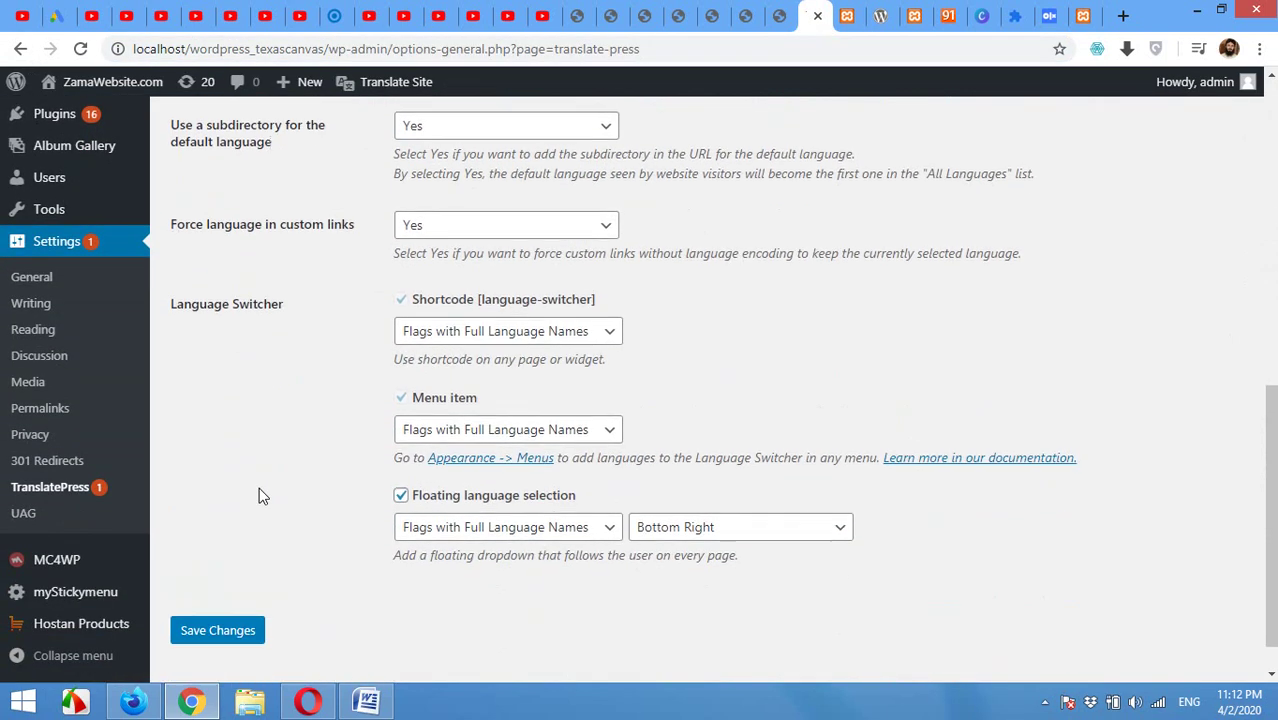
pyautogui.click(687, 497)
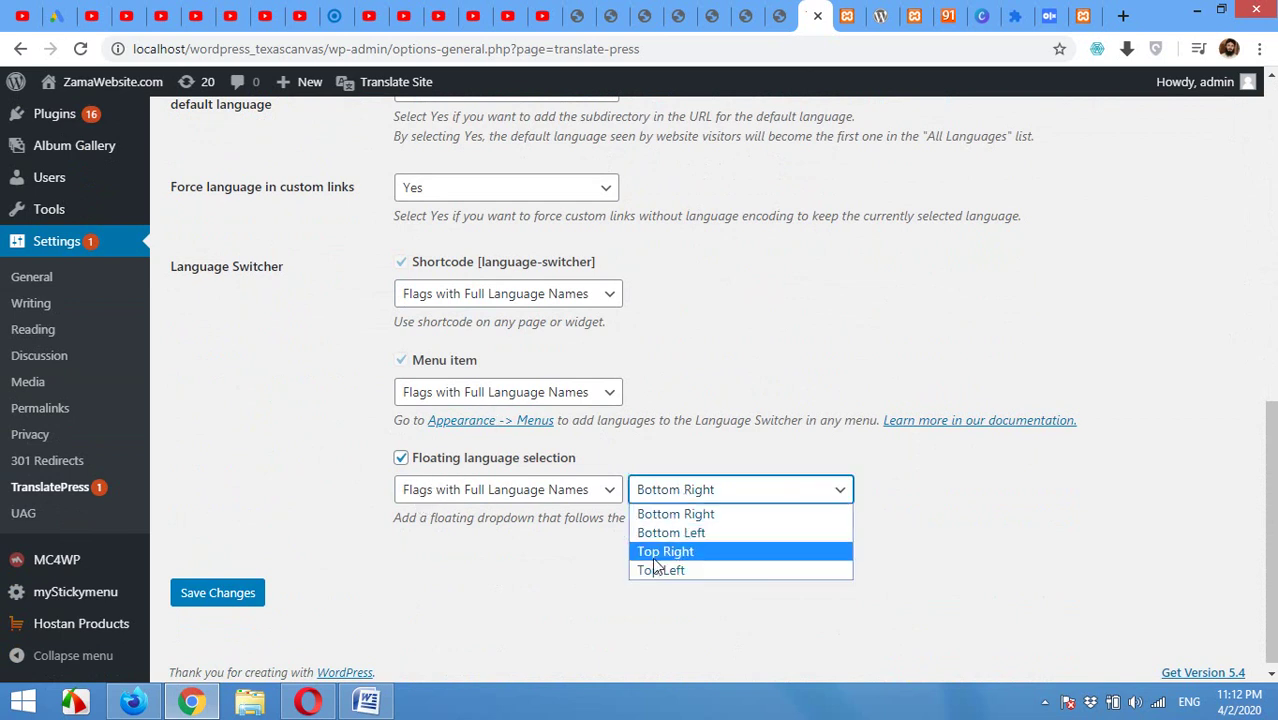
pyautogui.click(533, 594)
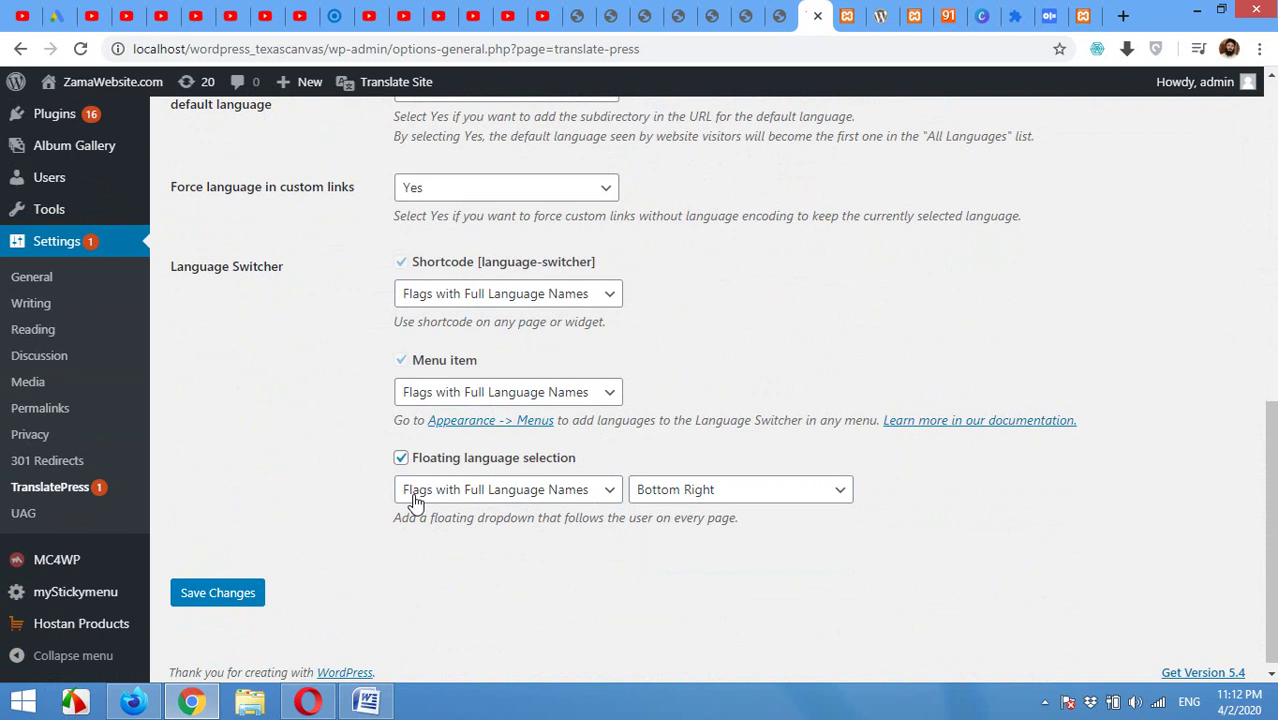
pyautogui.click(521, 495)
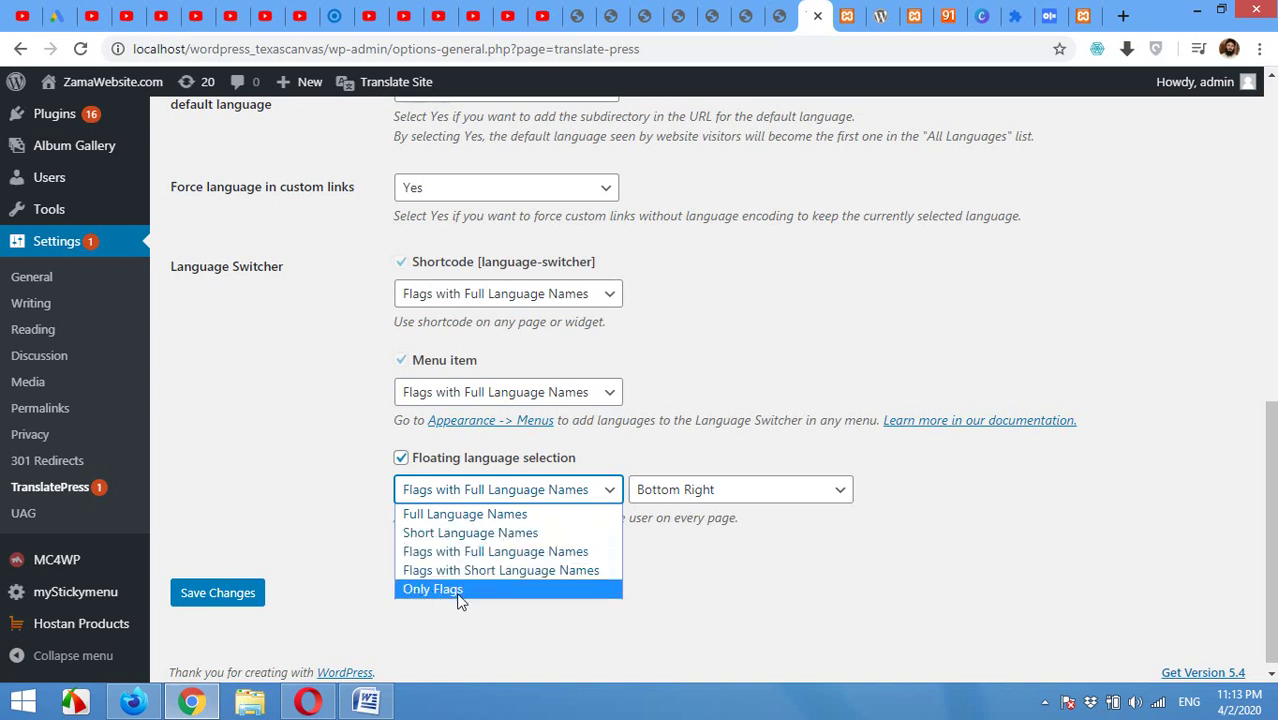
pyautogui.click(848, 15)
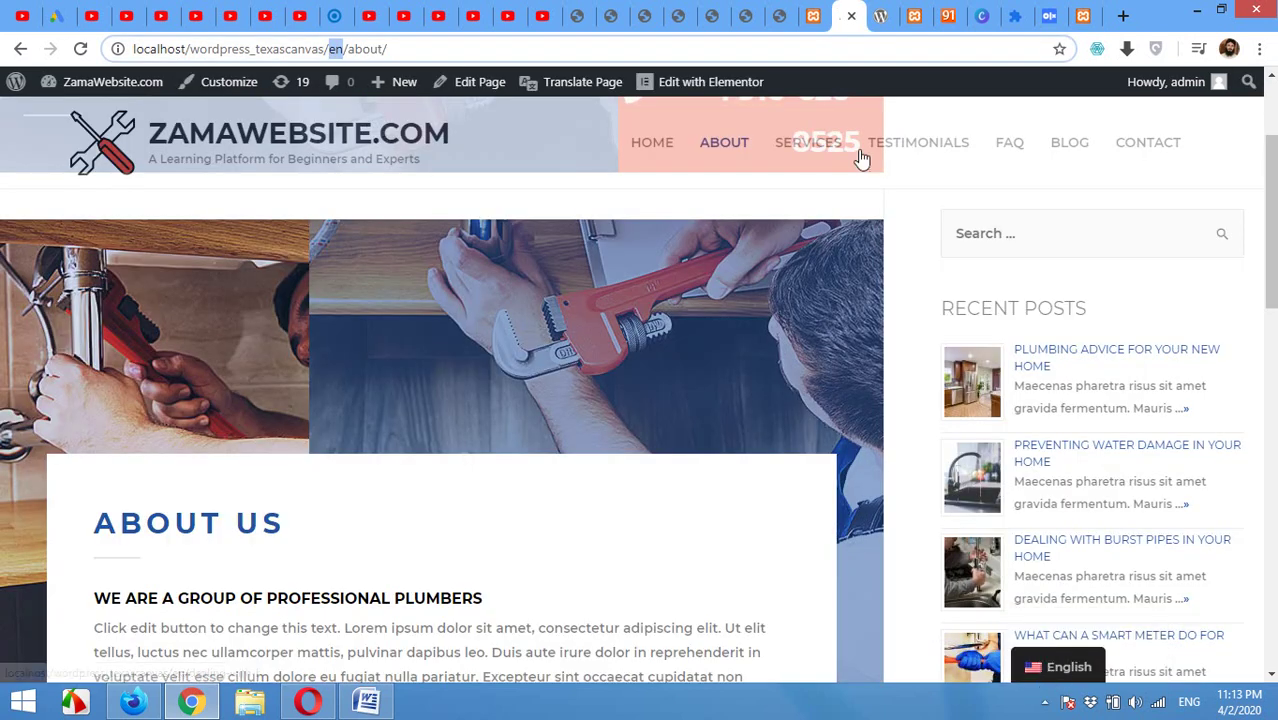
pyautogui.click(813, 15)
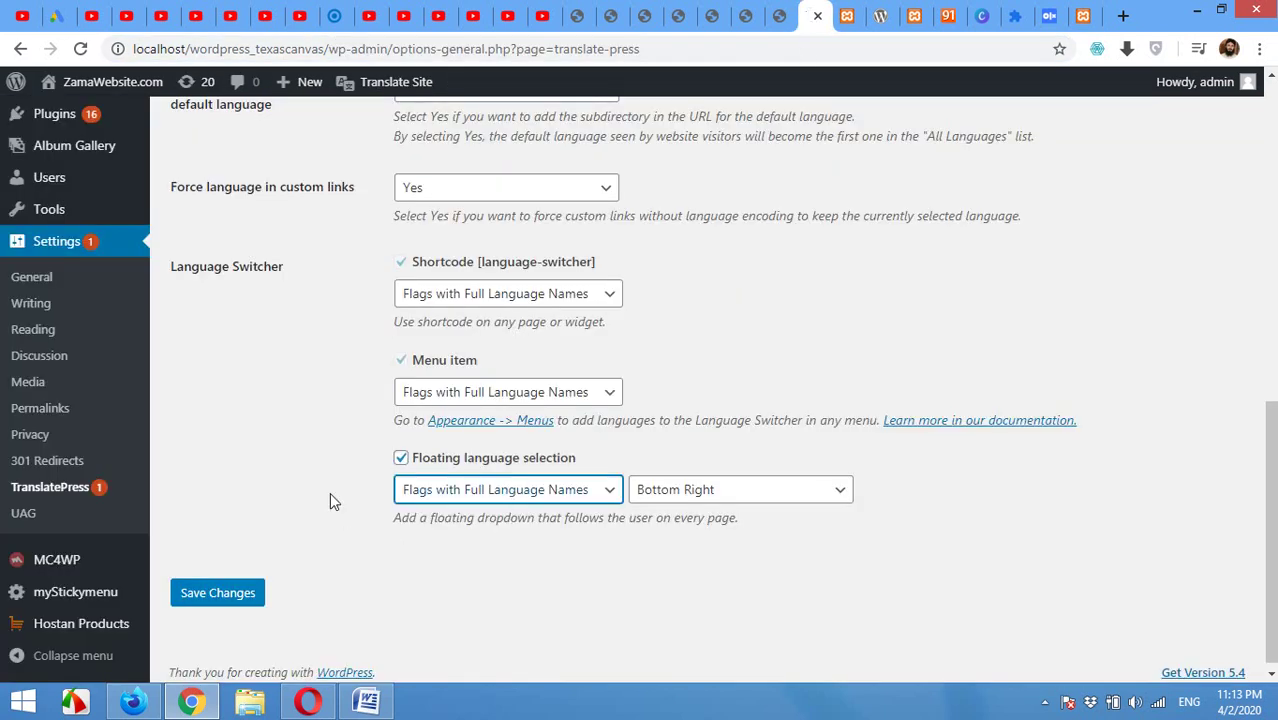
pyautogui.scroll(1, 350, 452)
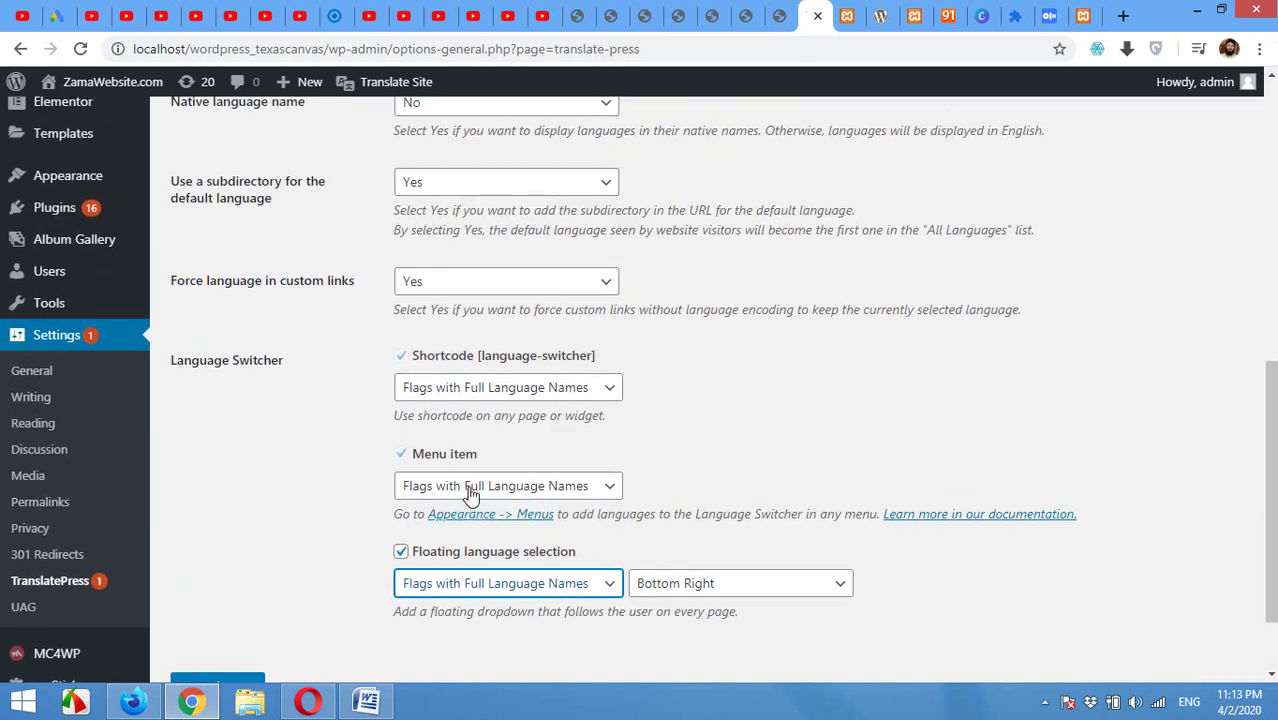
pyautogui.scroll(1, 350, 502)
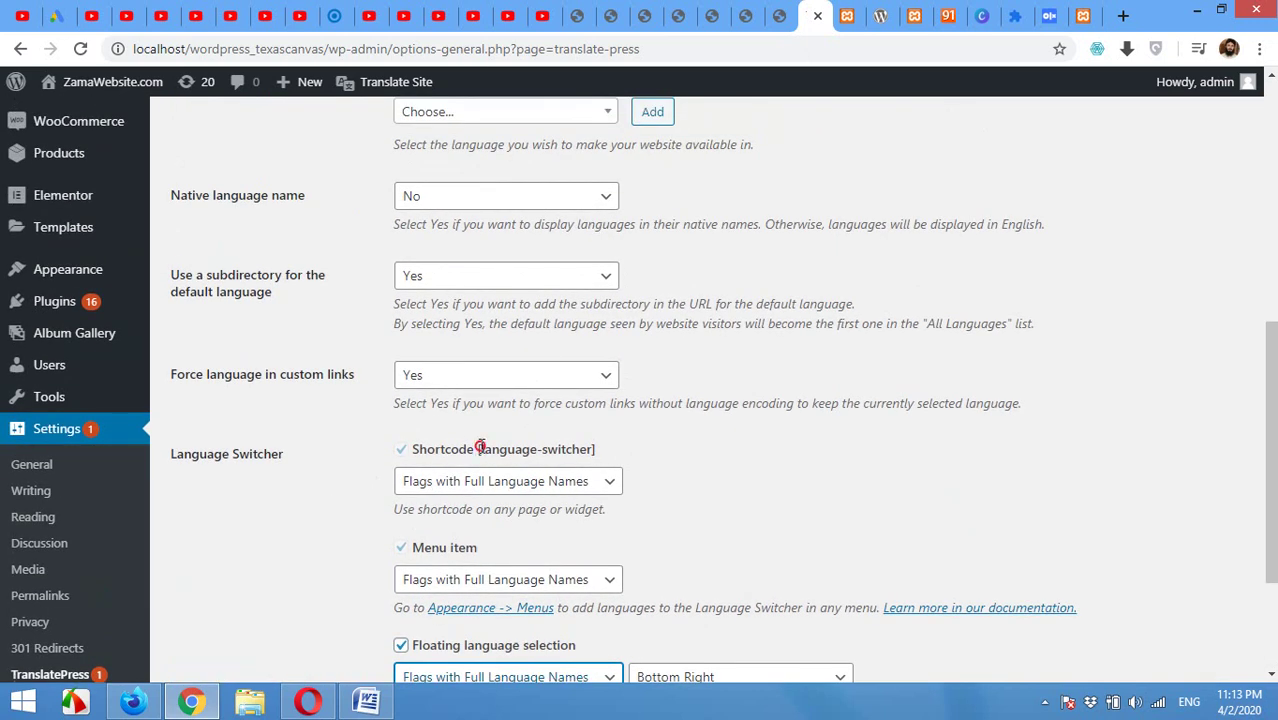
pyautogui.moveTo(480, 447)
pyautogui.mouseDown()
pyautogui.moveTo(535, 447)
pyautogui.moveTo(477, 452)
pyautogui.mouseUp()
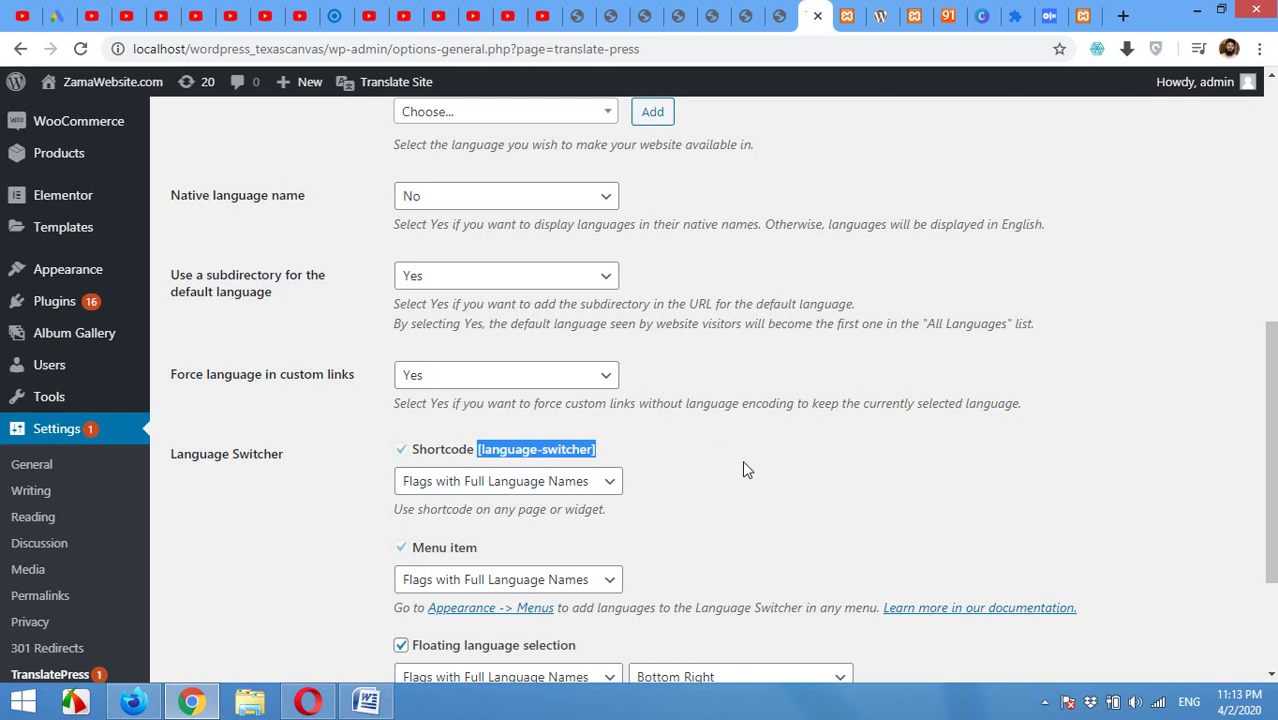
pyautogui.scroll(1, 843, 462)
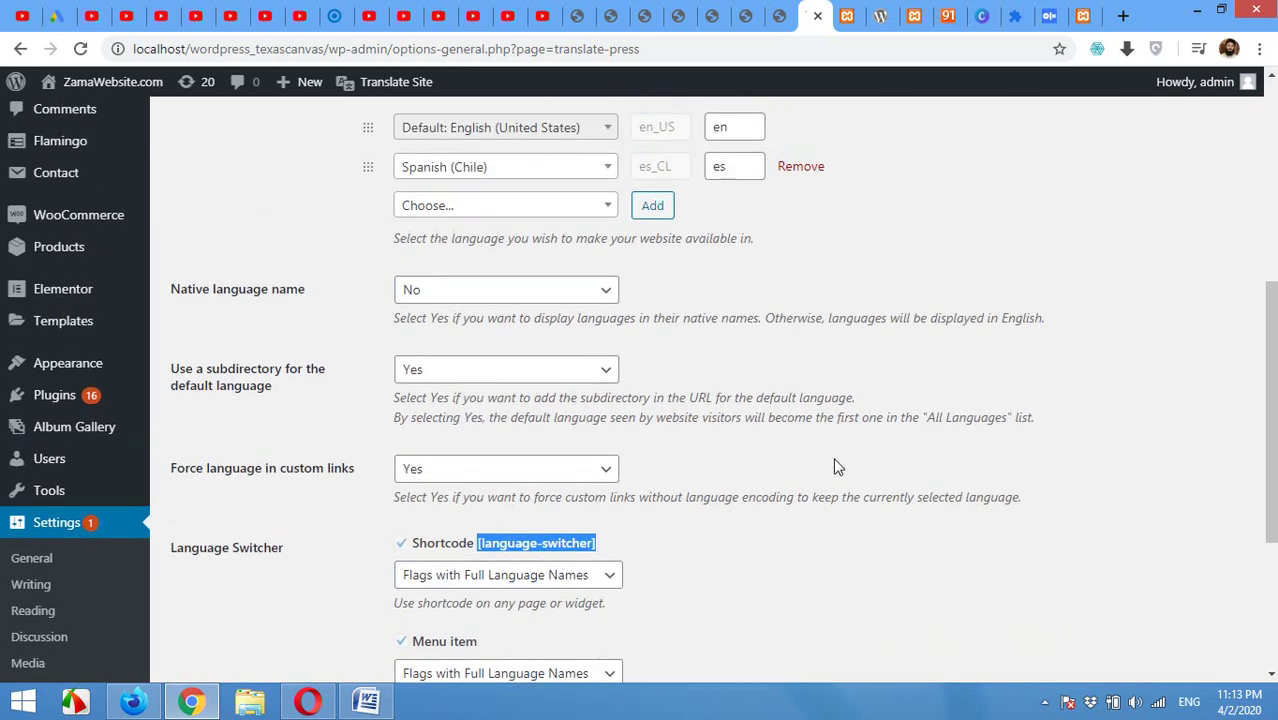
# Return to the English About page on the live site and open it in the TranslatePress translation editor.
pyautogui.click(848, 10)
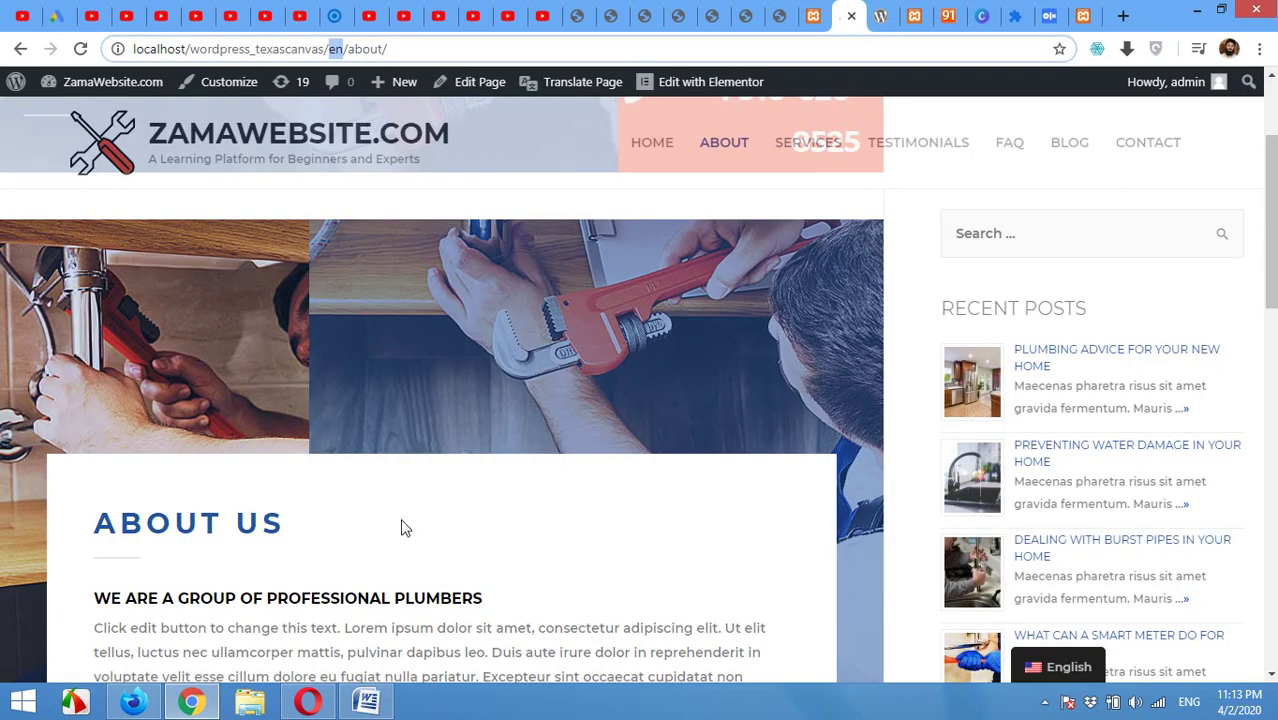
pyautogui.scroll(-2, 479, 493)
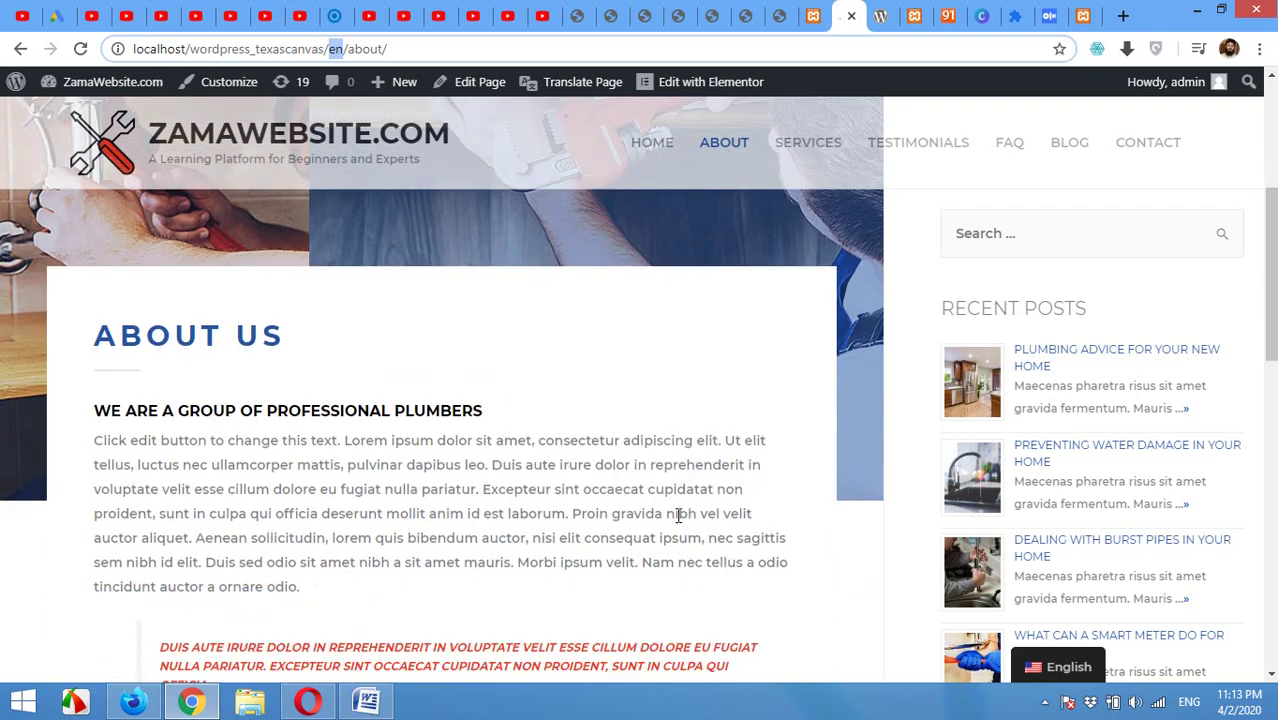
pyautogui.scroll(4, 626, 509)
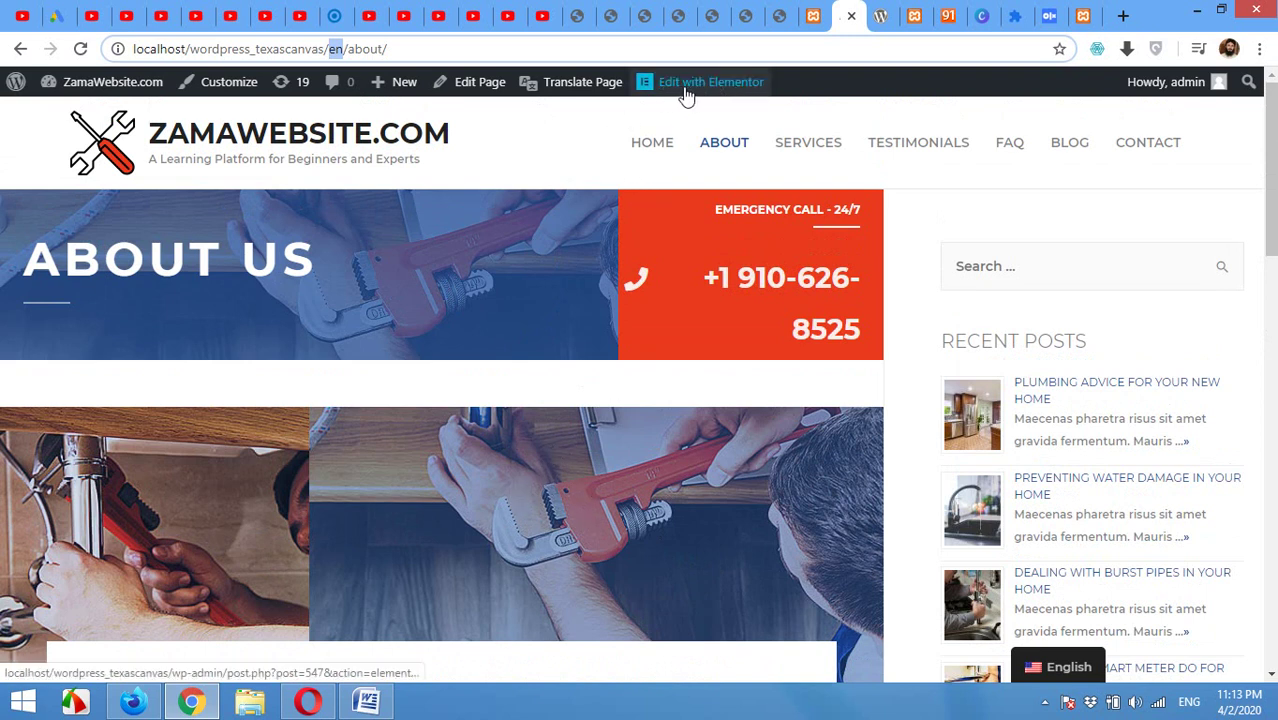
pyautogui.moveTo(545, 89)
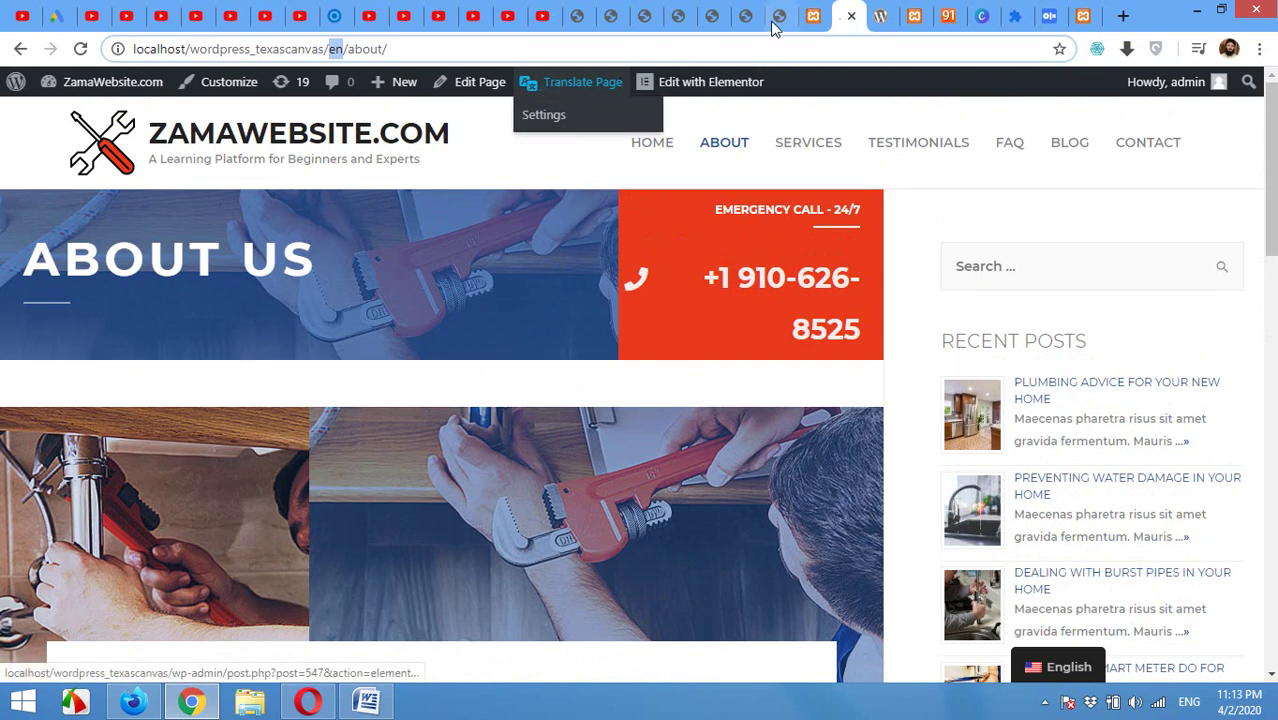
pyautogui.click(544, 115)
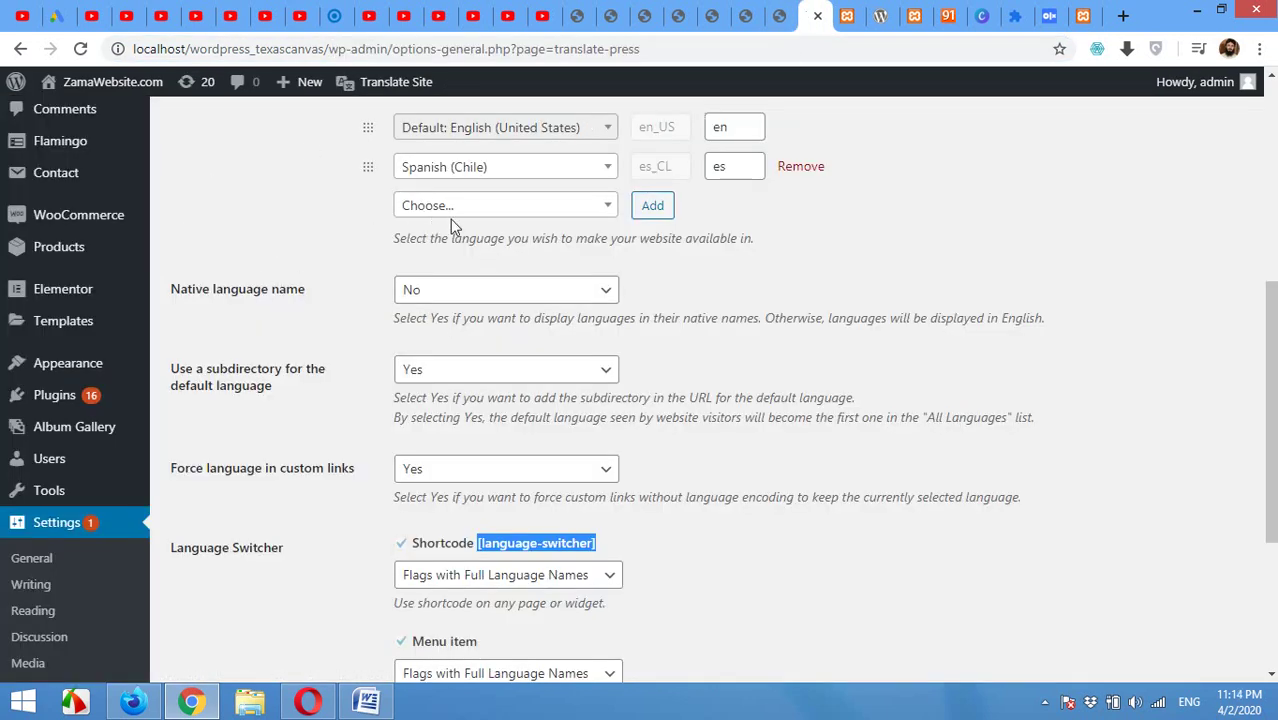
pyautogui.click(847, 18)
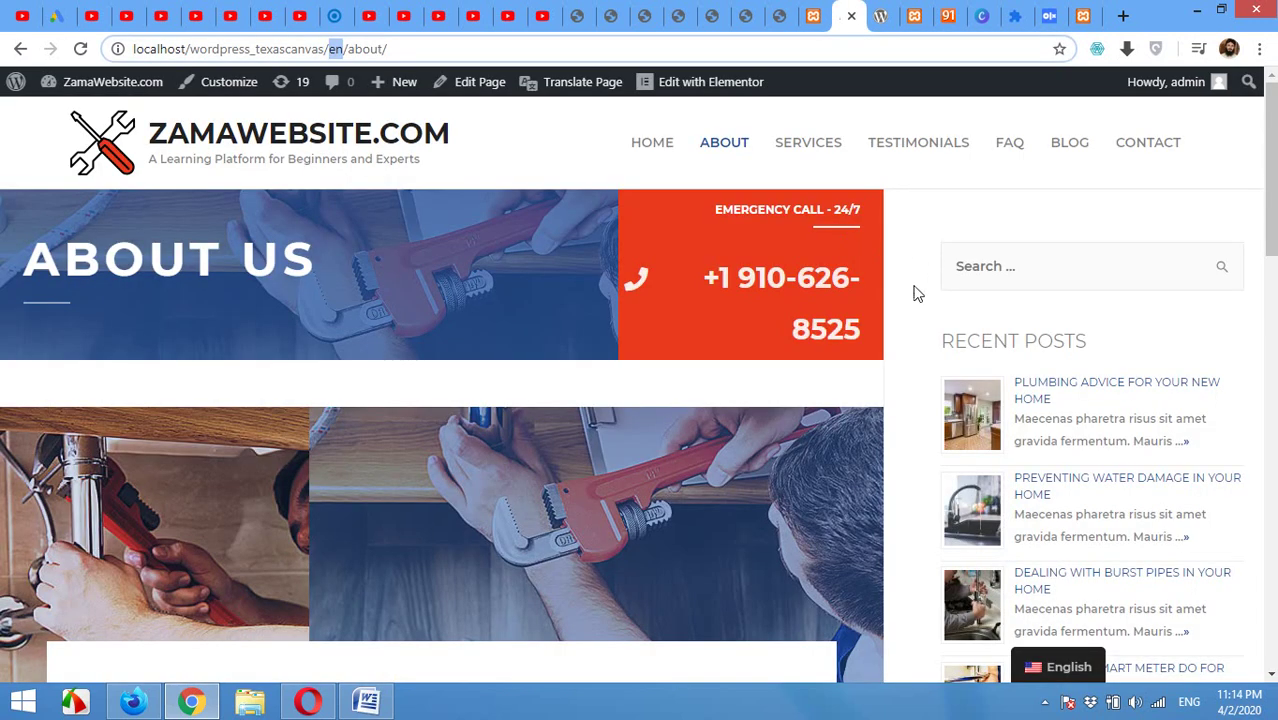
pyautogui.click(566, 90)
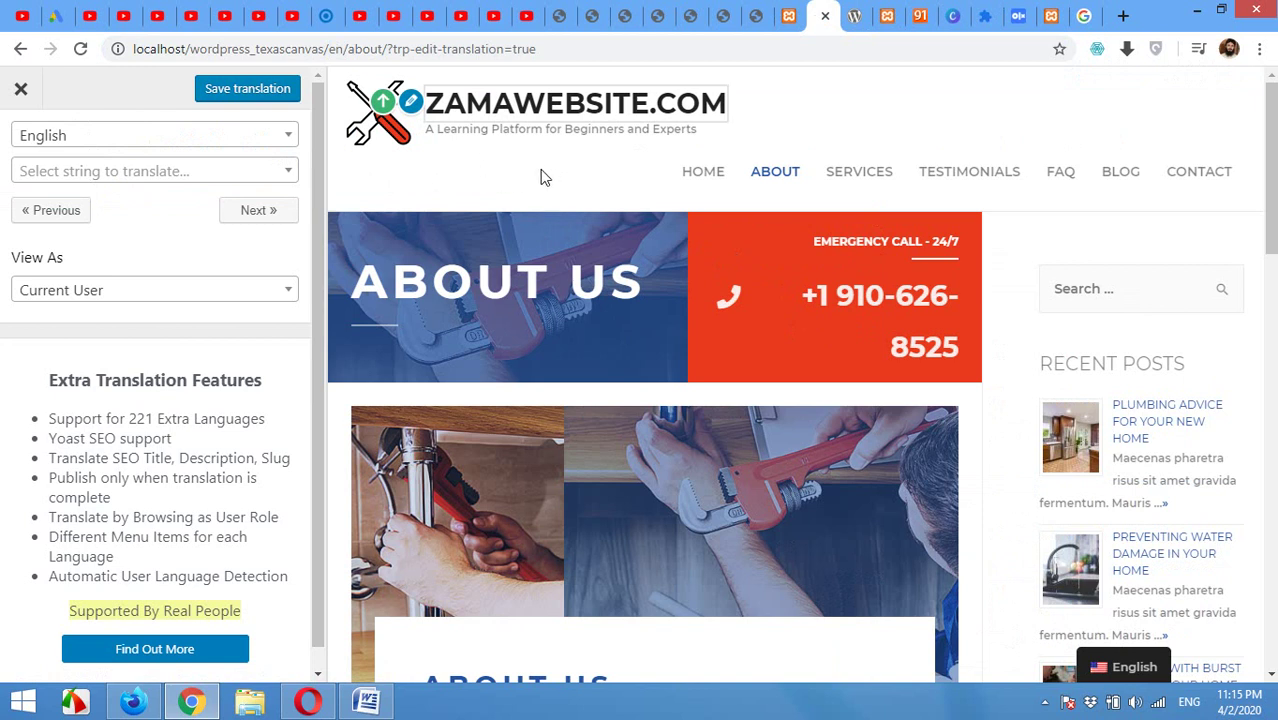
# Save "Sobre nosotros" as the Spanish translation of the About Us banner heading and view the page in Spanish.
pyautogui.moveTo(388, 280)
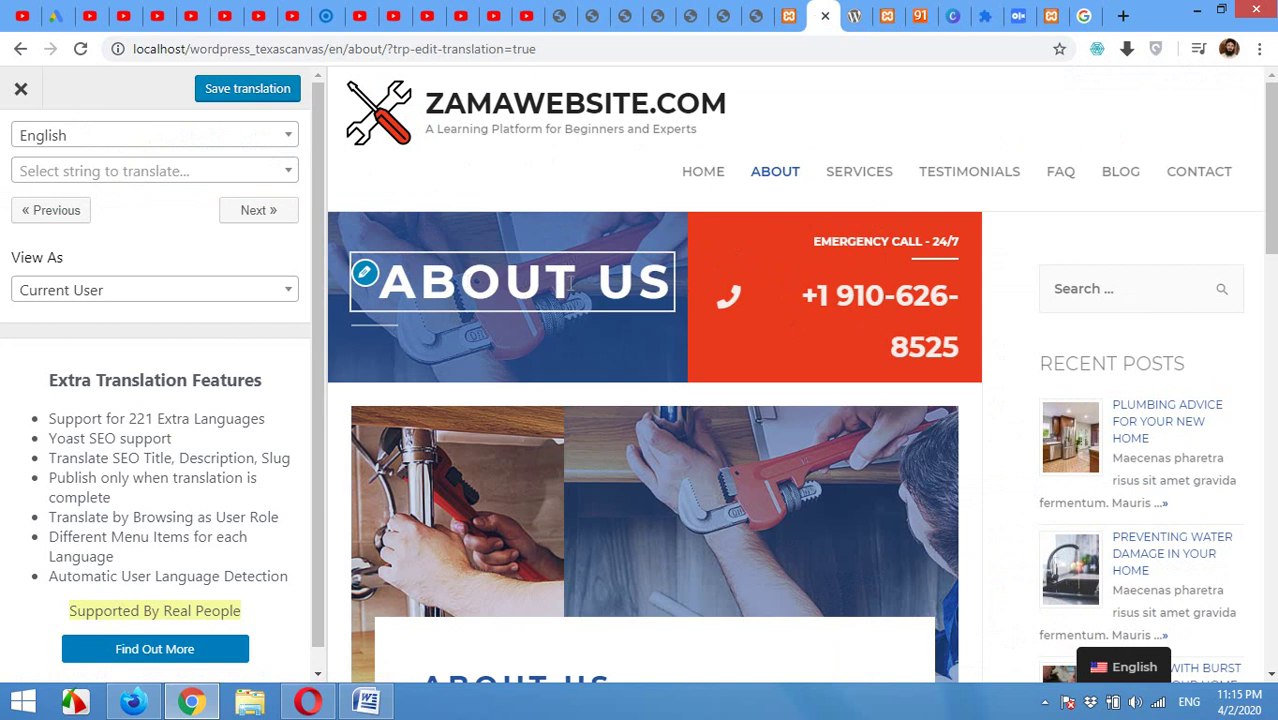
pyautogui.click(366, 276)
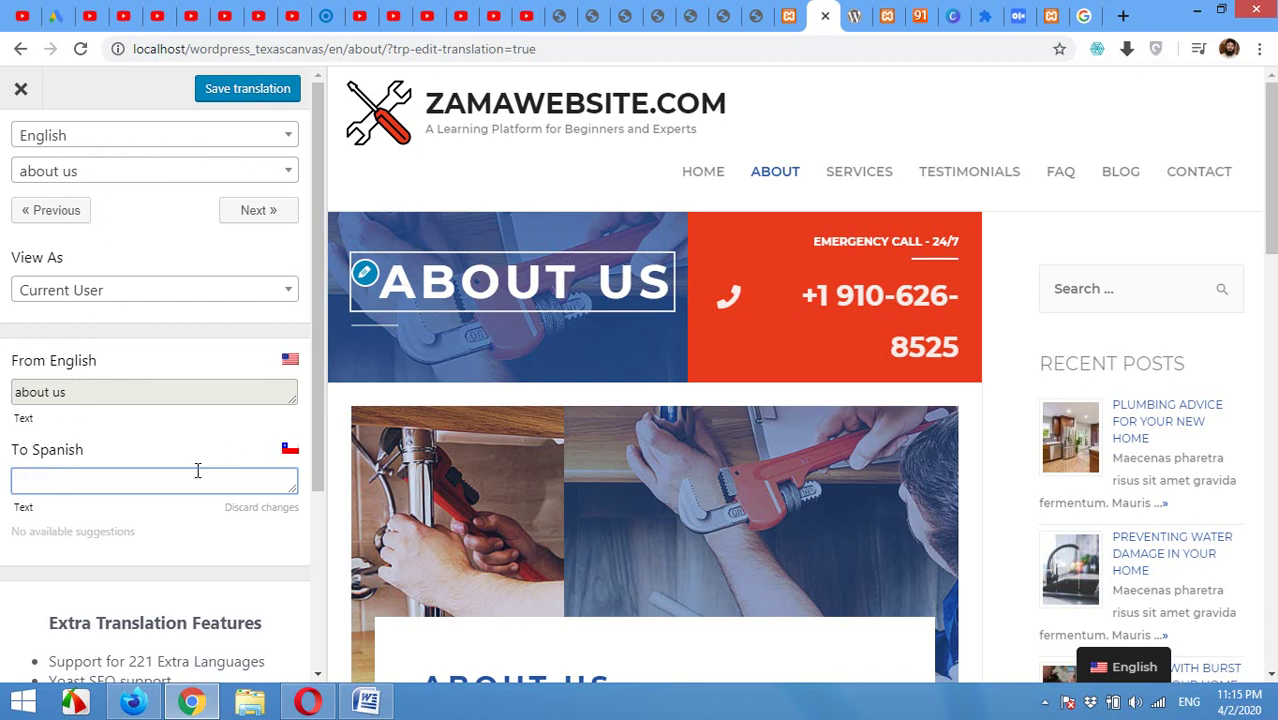
pyautogui.write('Sobre nosotros')
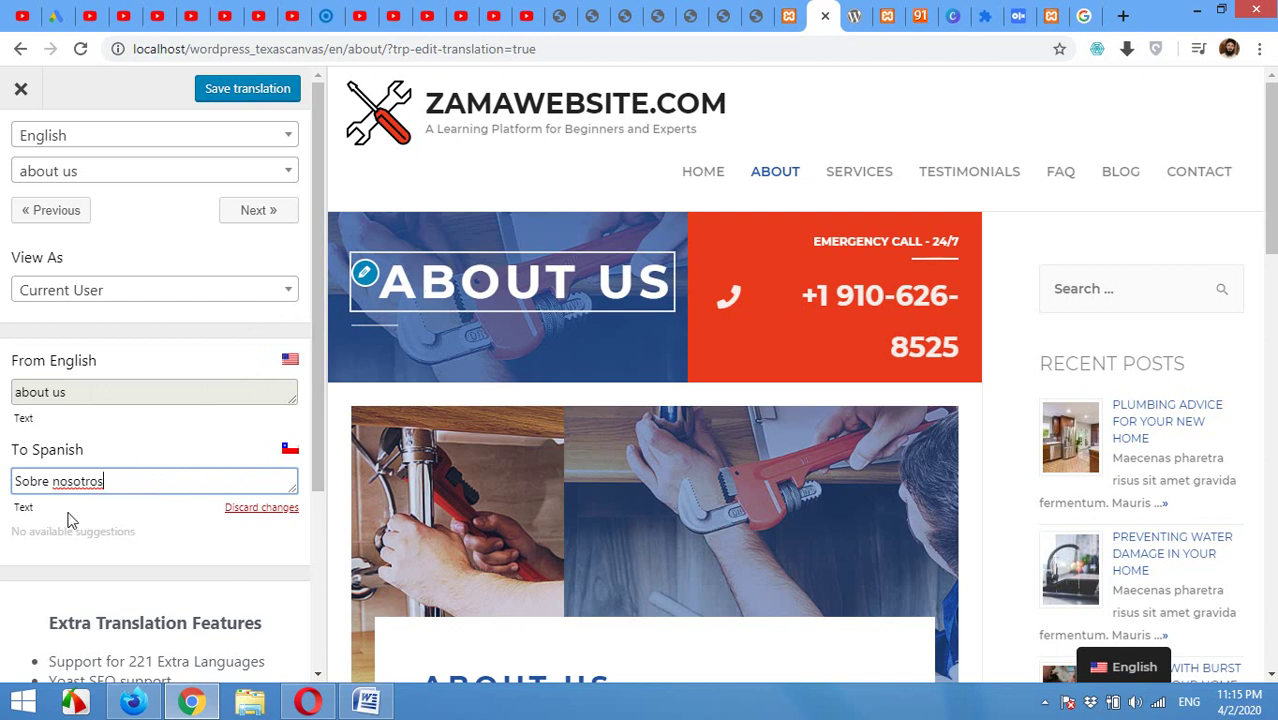
pyautogui.click(240, 92)
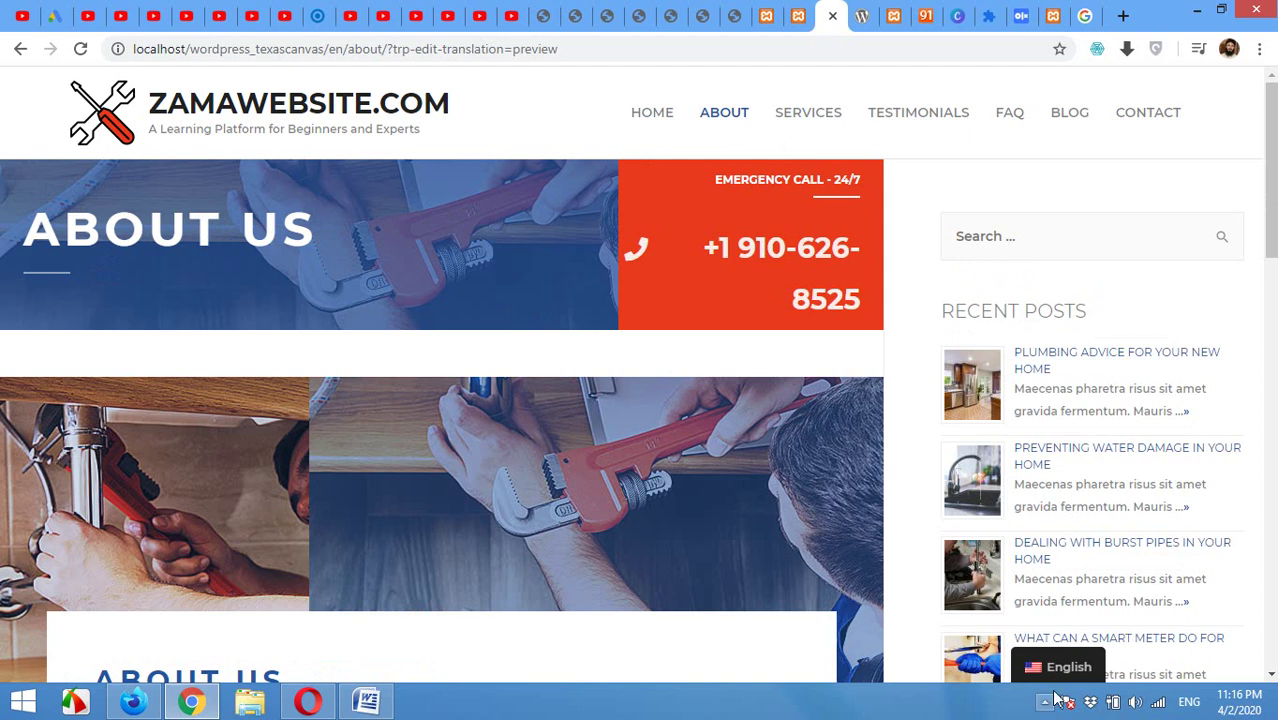
pyautogui.moveTo(1055, 666)
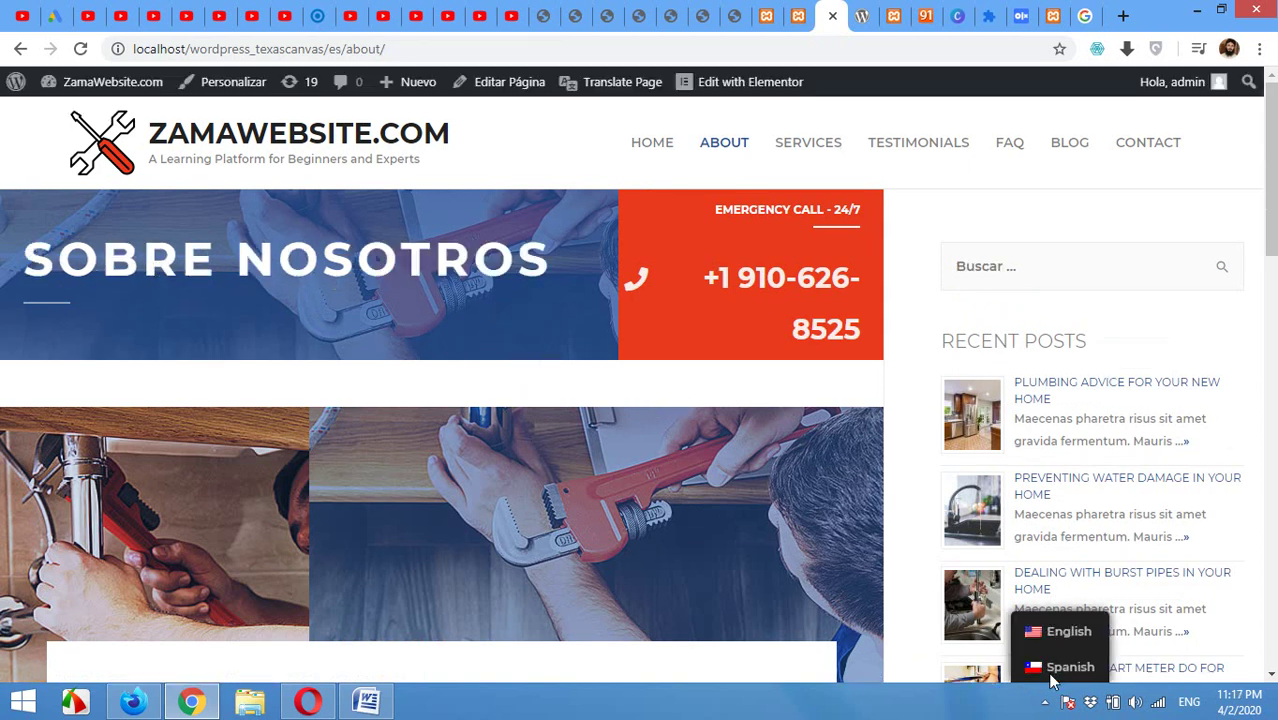
# In the translation editor, enter "Llamada de emergencia - 24/7" as the Spanish translation of the "emergency call - 24/7" text.
pyautogui.click(798, 16)
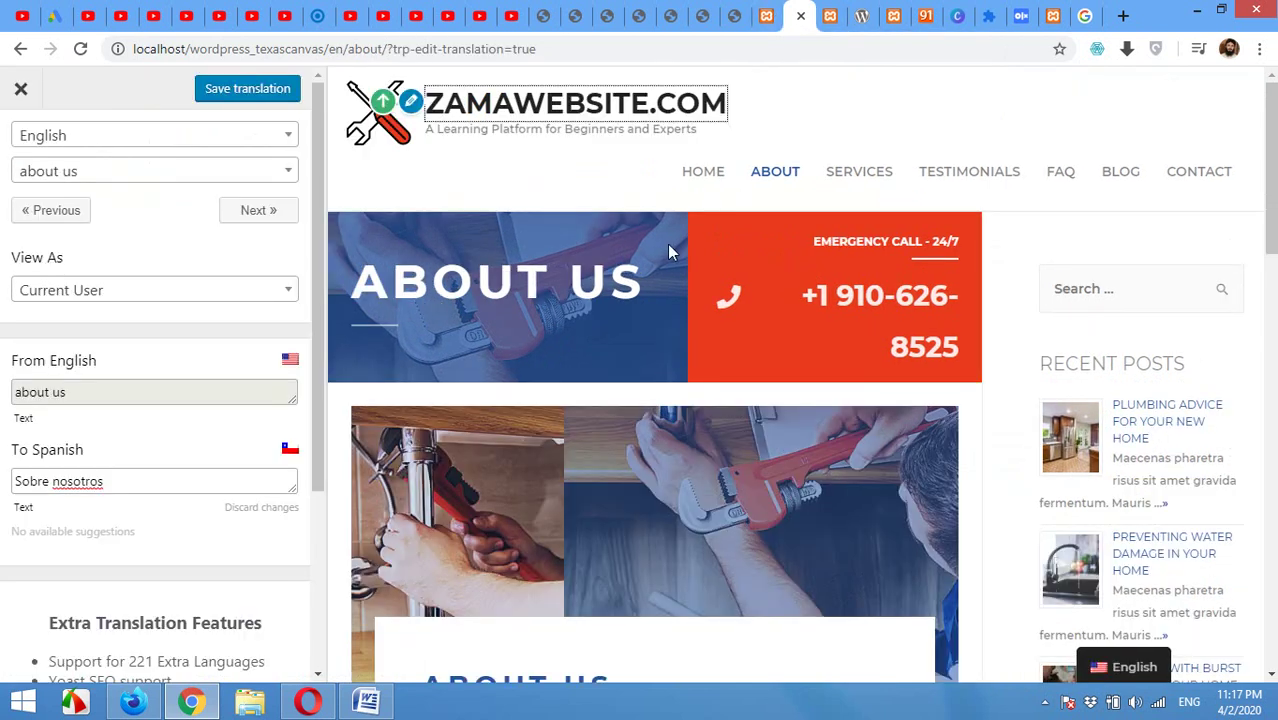
pyautogui.click(798, 251)
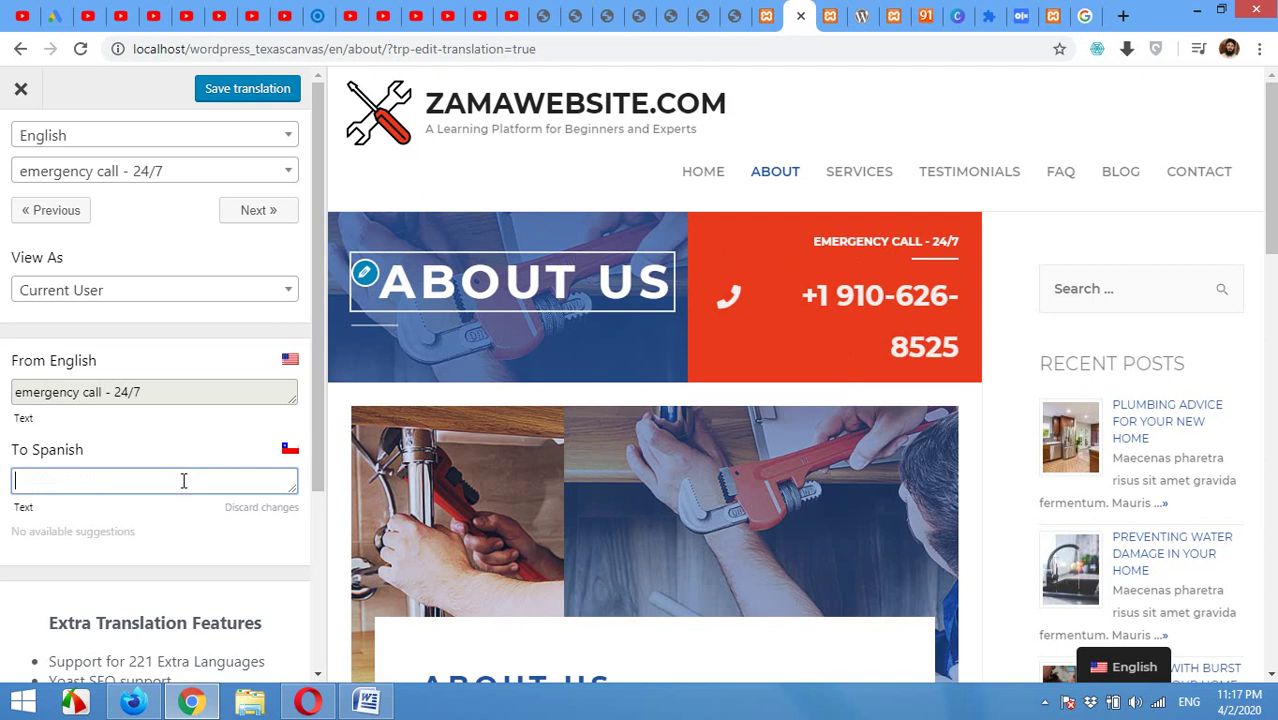
pyautogui.write('Llamada de emergencia')
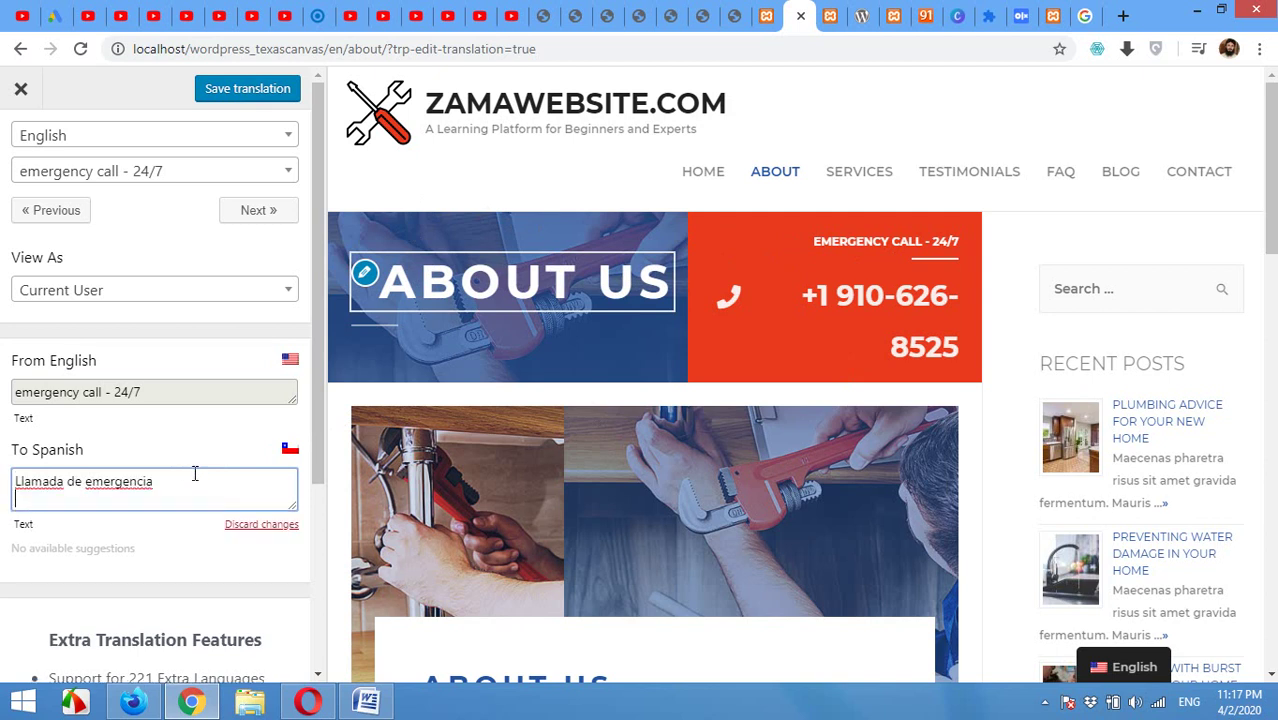
pyautogui.press('BackSpace')
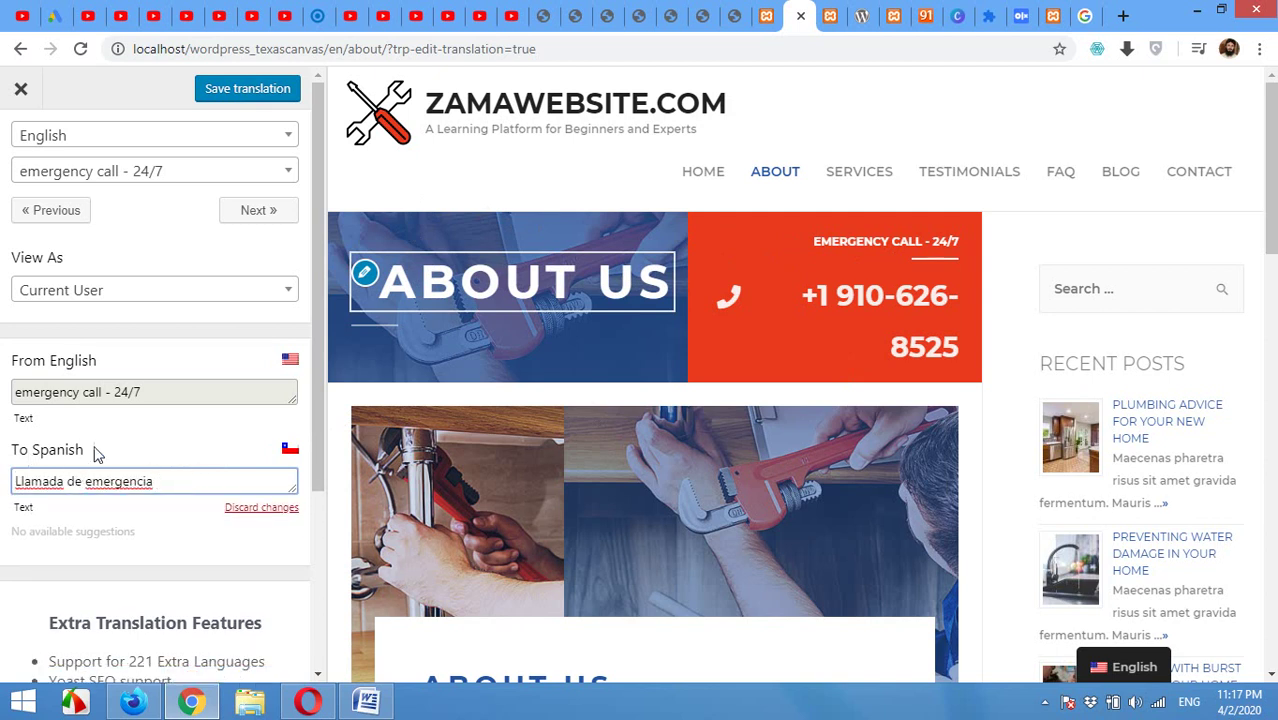
pyautogui.moveTo(161, 394); pyautogui.dragTo(106, 394)
pyautogui.hotkey('ctrl', 'c')
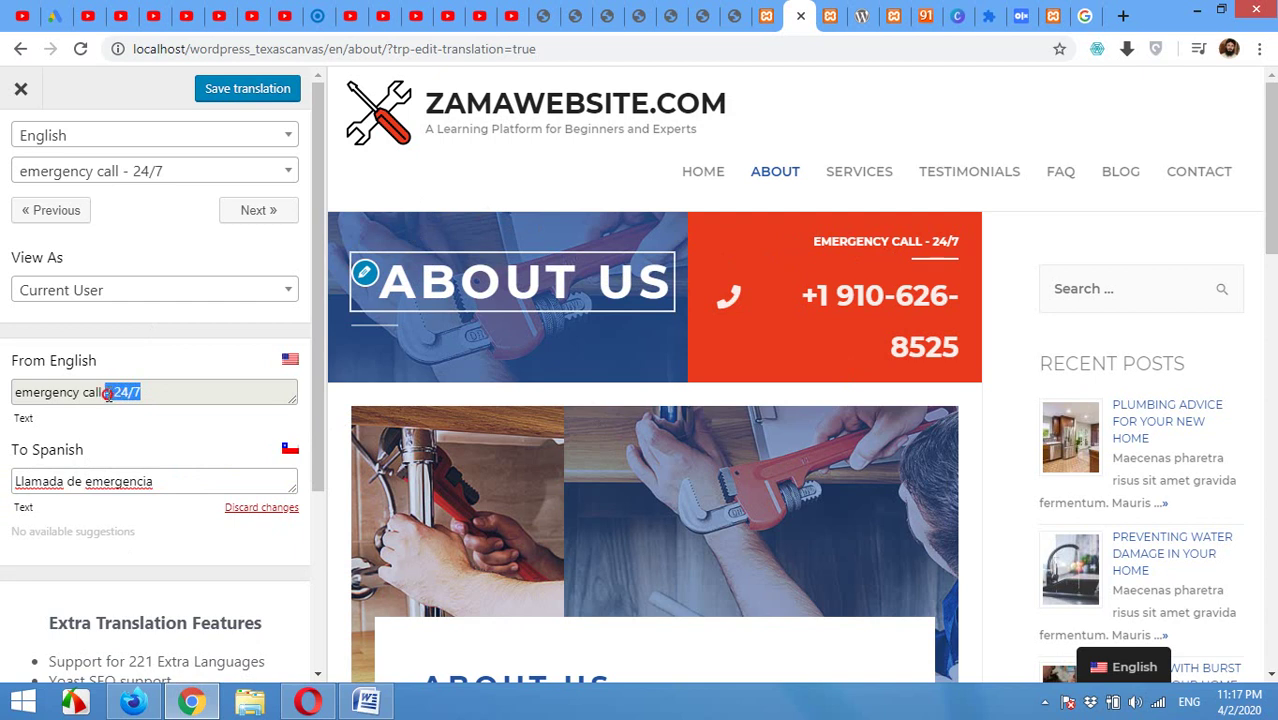
pyautogui.click(183, 484)
pyautogui.hotkey('ctrl', 'v')
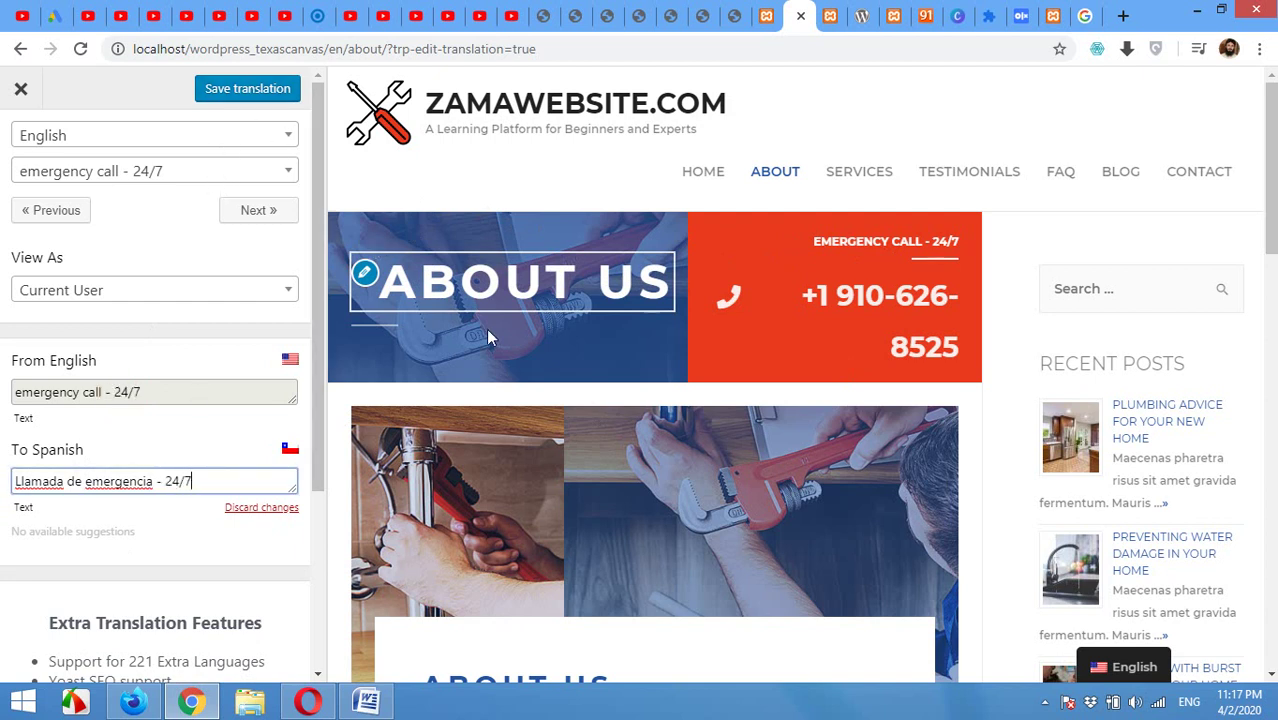
# Save the Spanish translation of the emergency call text.
pyautogui.scroll(-2, 570, 379)
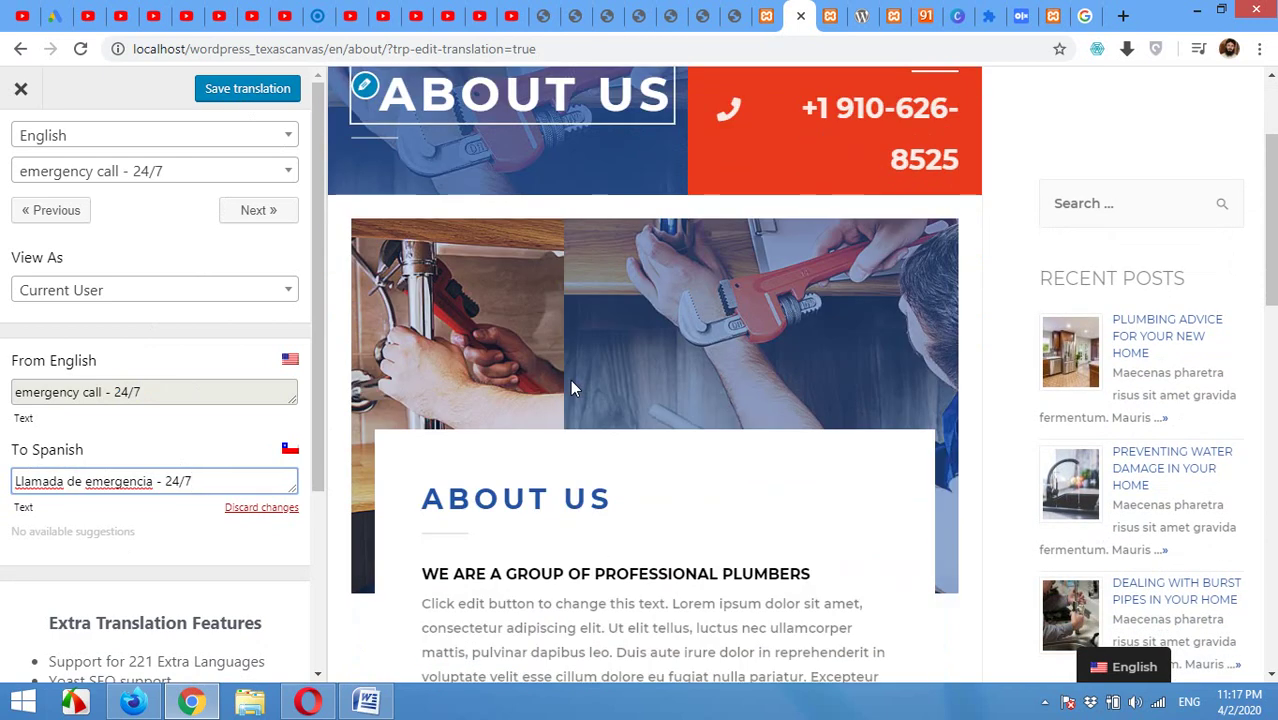
pyautogui.scroll(-1, 469, 502)
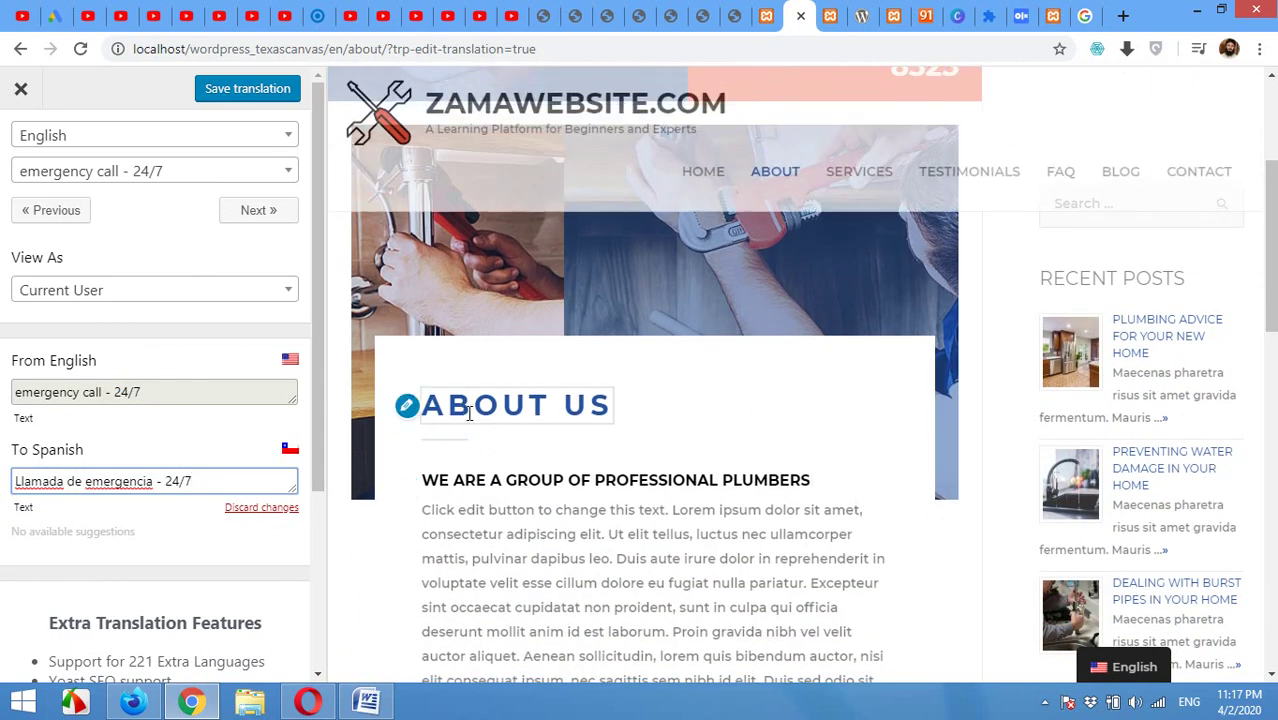
pyautogui.scroll(3, 495, 350)
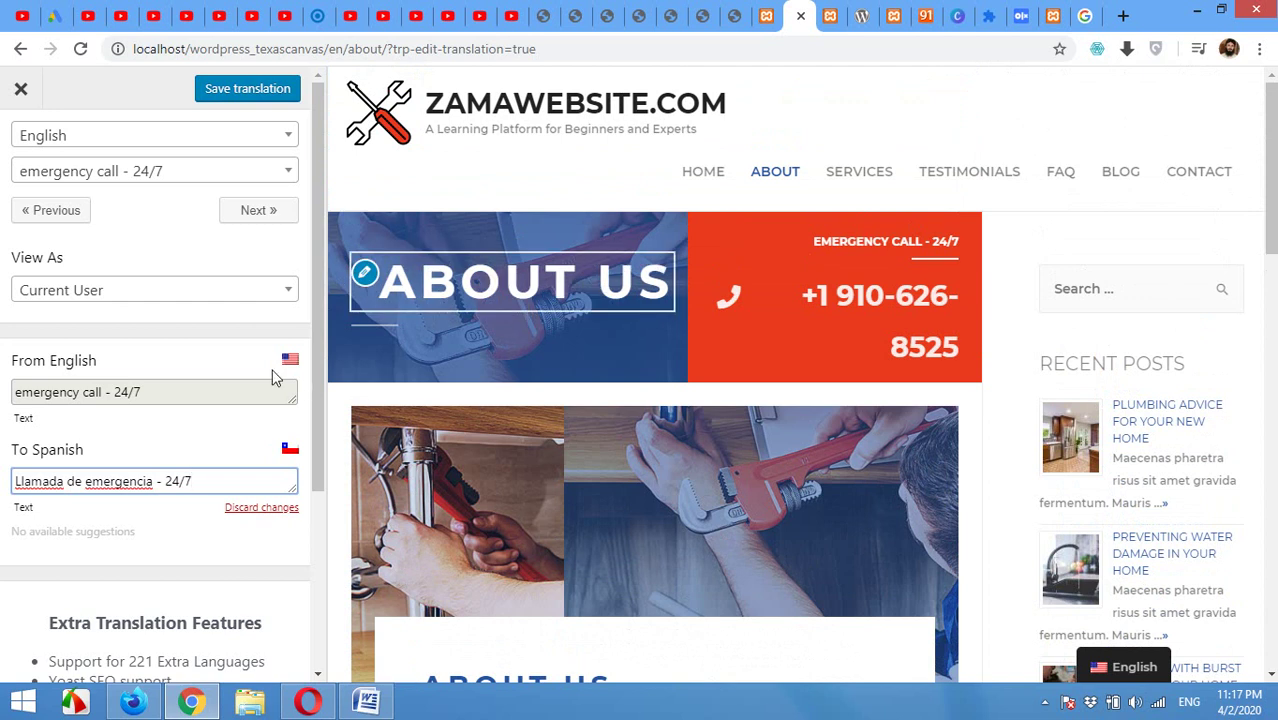
pyautogui.click(366, 276)
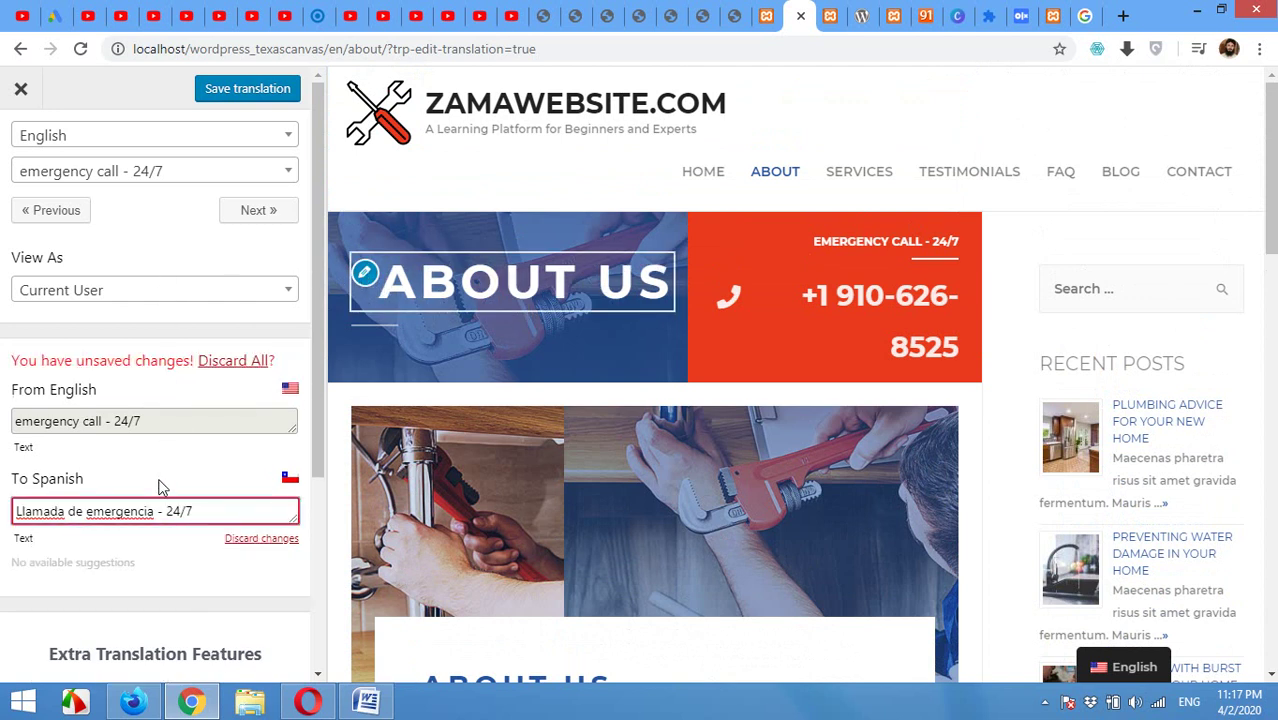
pyautogui.click(240, 97)
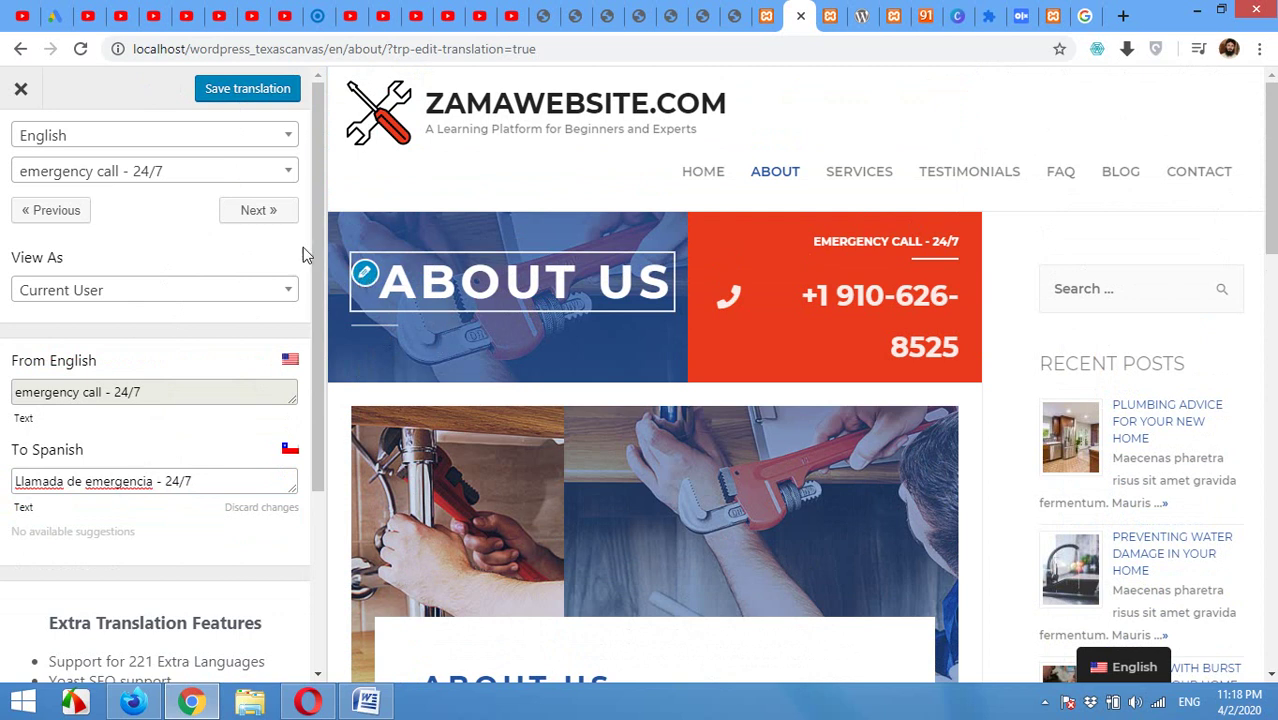
pyautogui.scroll(-3, 242, 285)
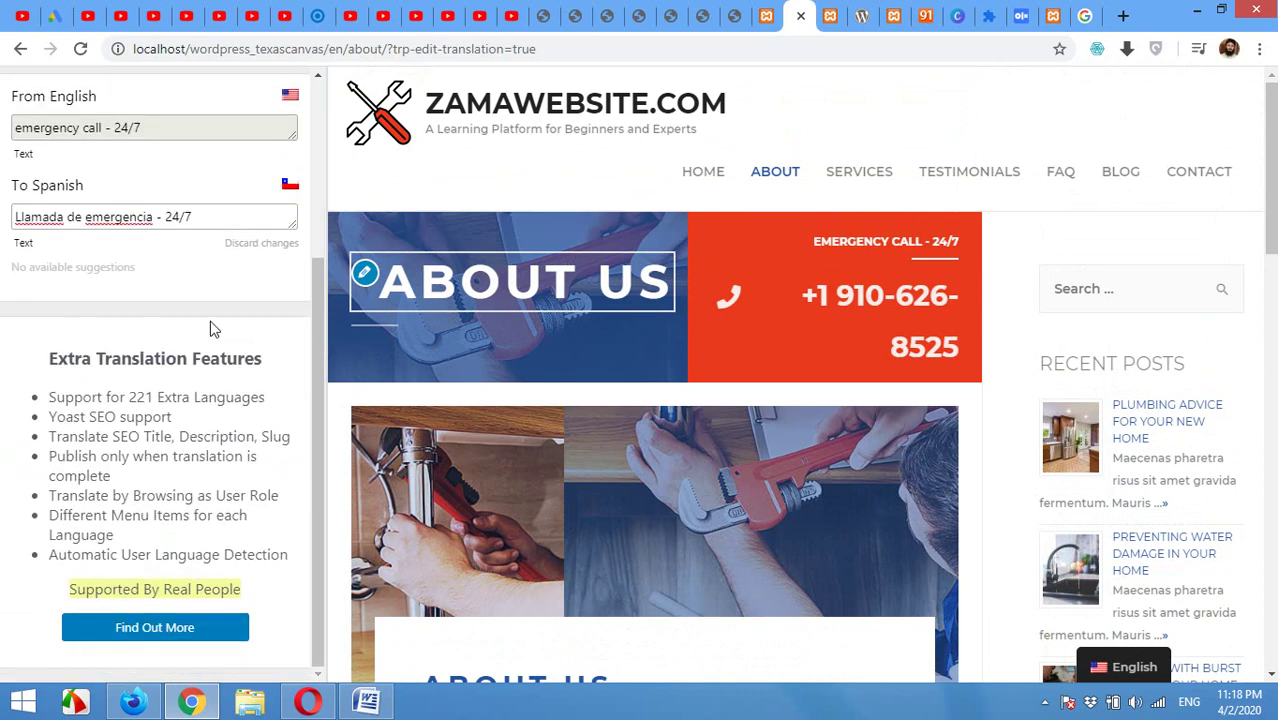
pyautogui.scroll(3, 320, 348)
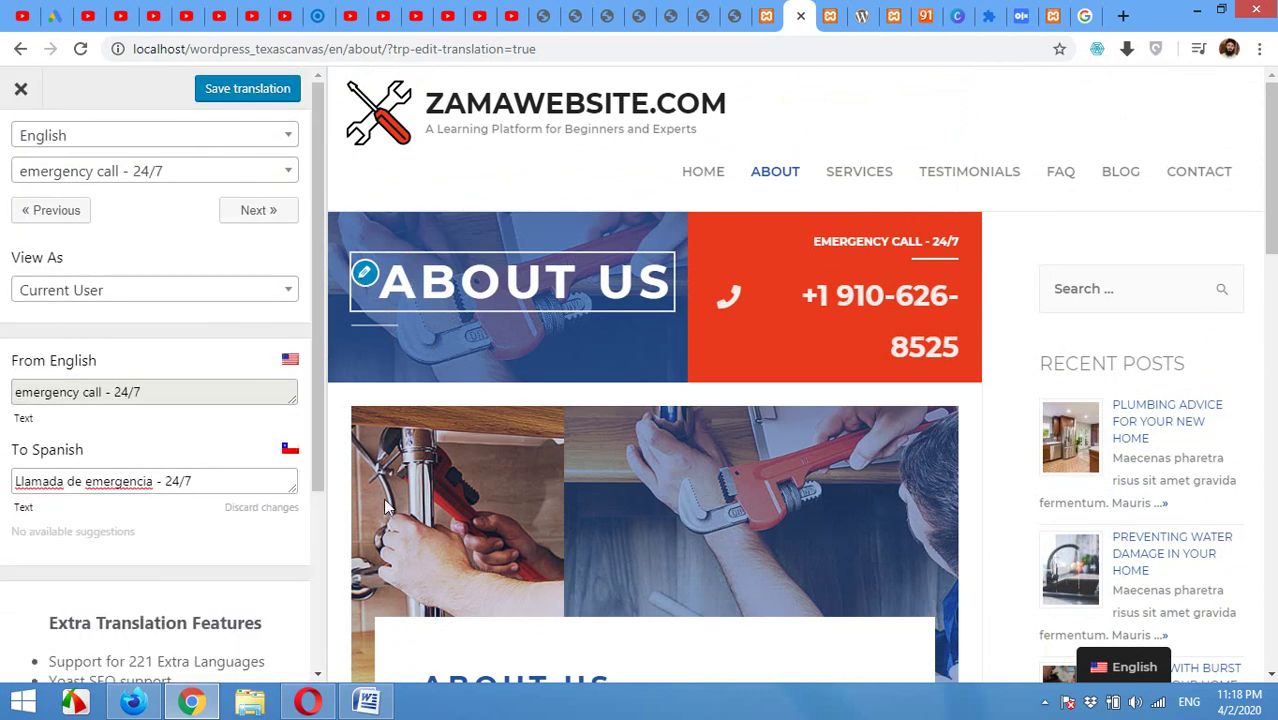
# Open the About Us heading above the plumbers text in the translation editor and select its Spanish text.
pyautogui.scroll(-1, 418, 595)
pyautogui.scroll(-2, 418, 595)
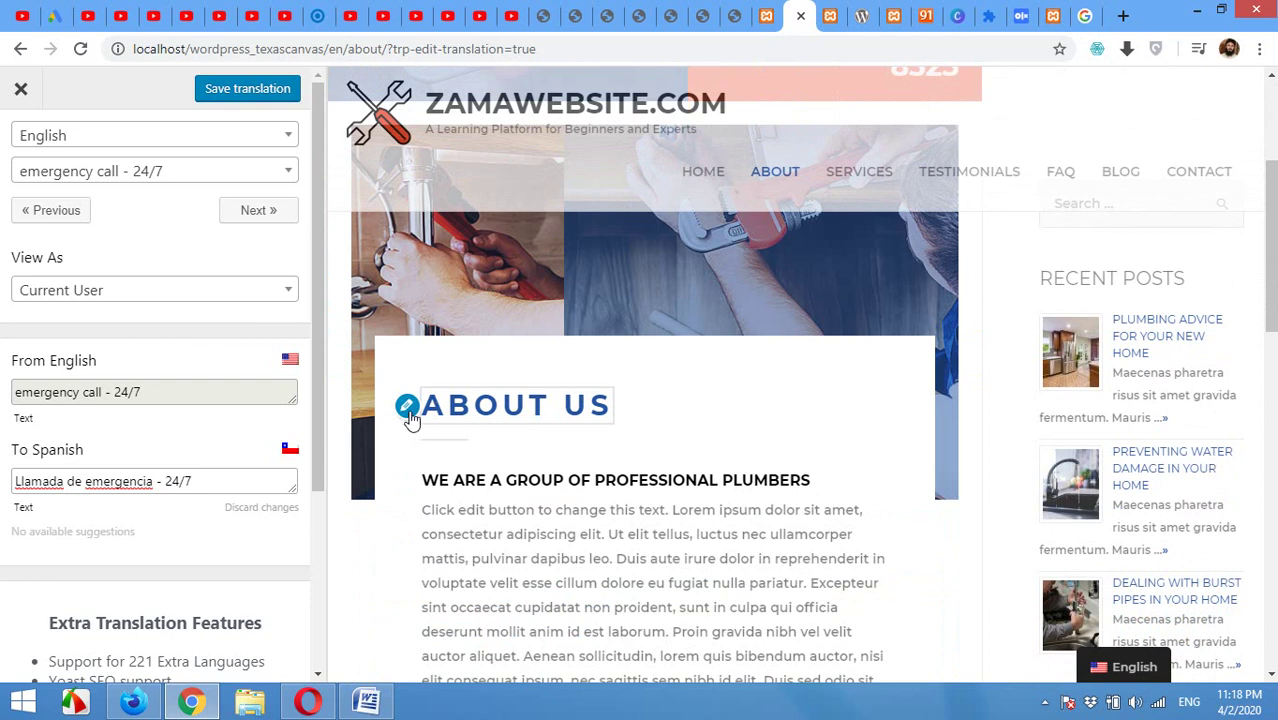
pyautogui.click(407, 417)
pyautogui.moveTo(167, 488); pyautogui.dragTo(12, 482)
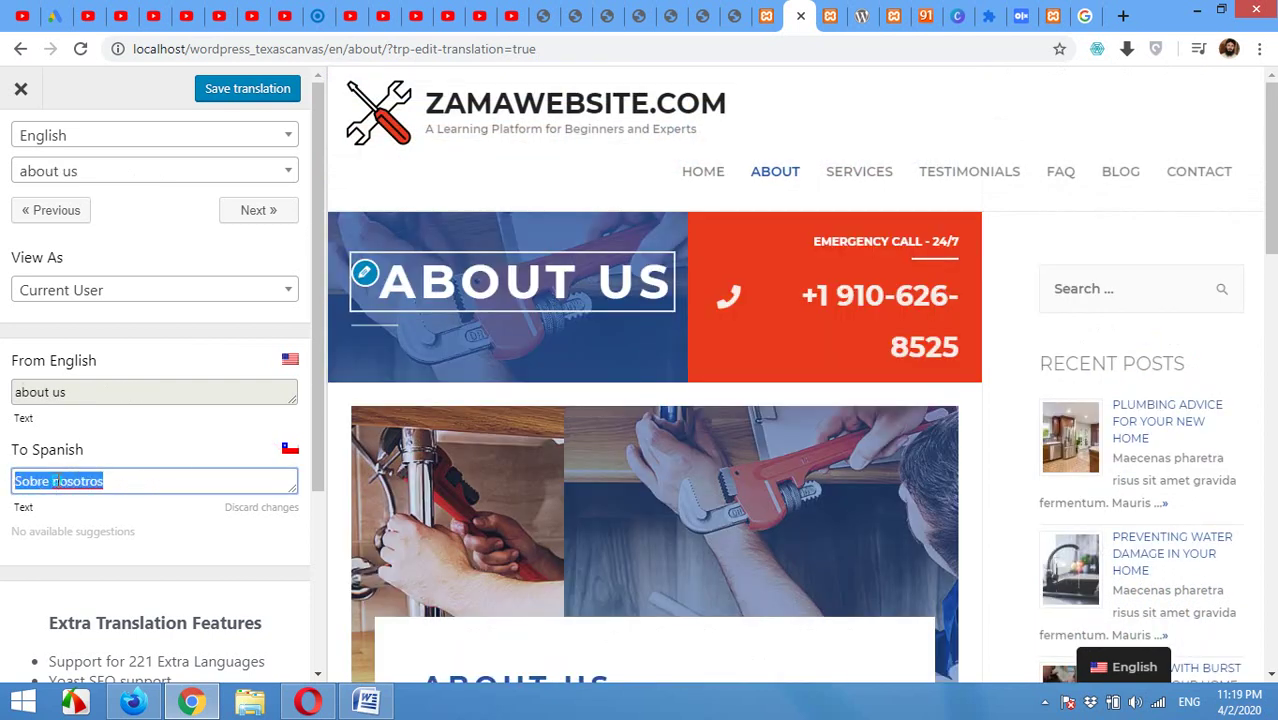
pyautogui.rightClick(56, 481)
pyautogui.click(100, 252)
# Open the content About Us heading and the banner About Us heading in turn to compare their Spanish translations.
pyautogui.scroll(-3, 345, 410)
pyautogui.click(408, 410)
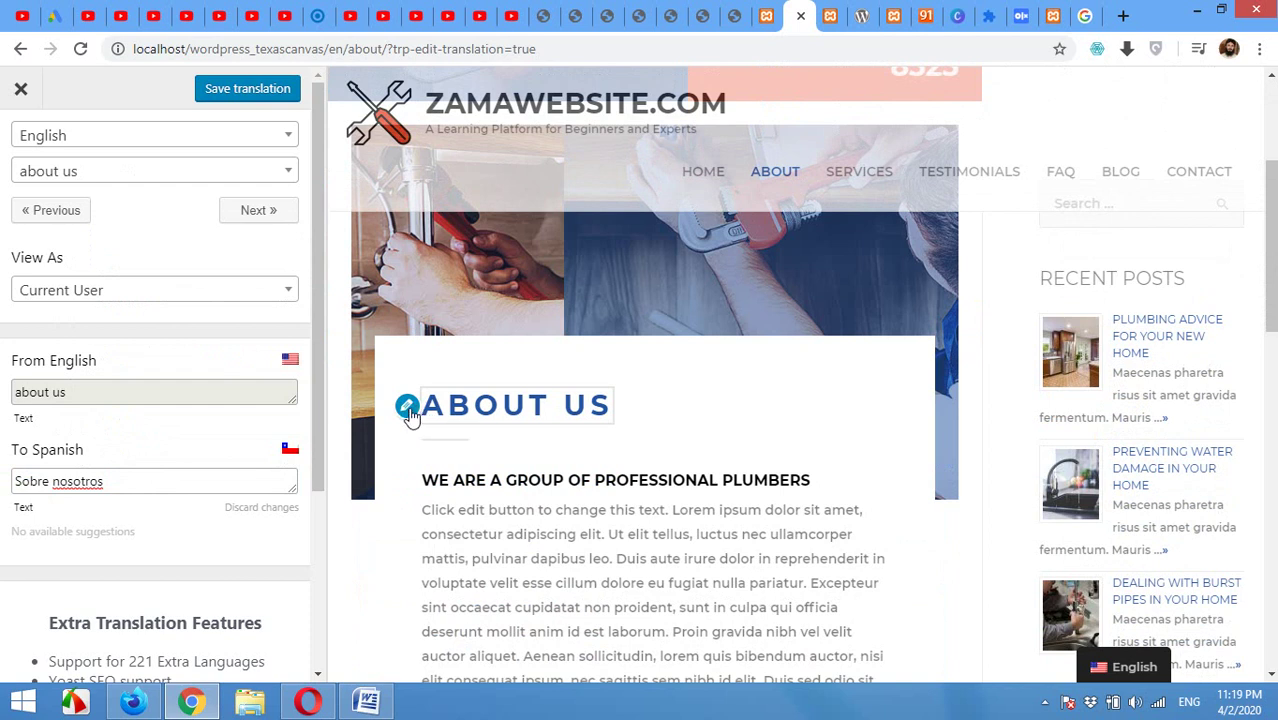
pyautogui.click(408, 412)
pyautogui.click(410, 414)
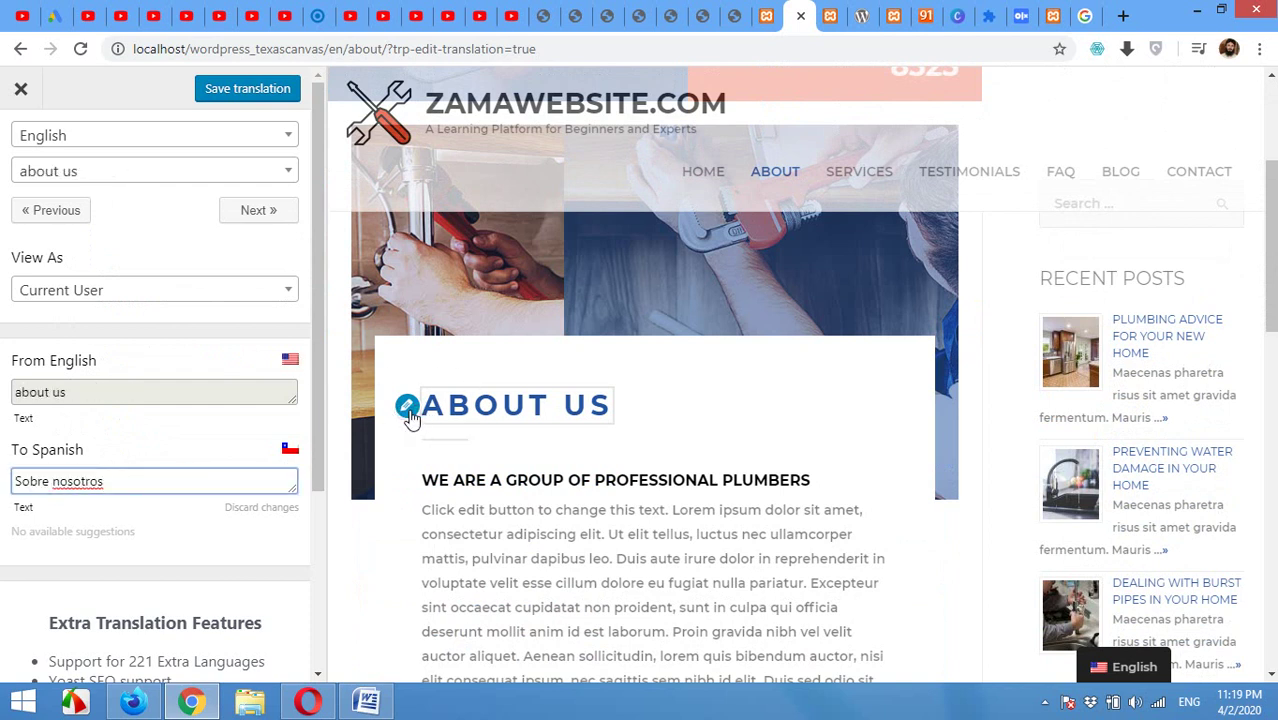
pyautogui.scroll(3, 426, 447)
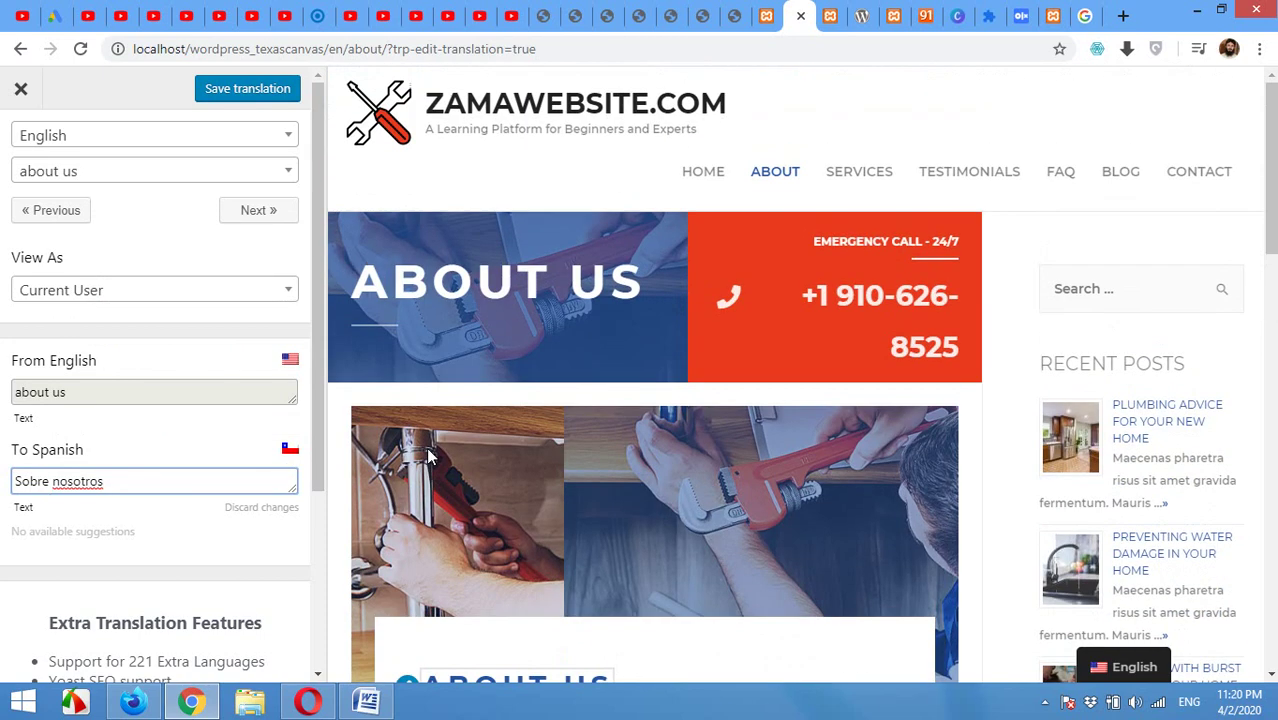
pyautogui.click(364, 273)
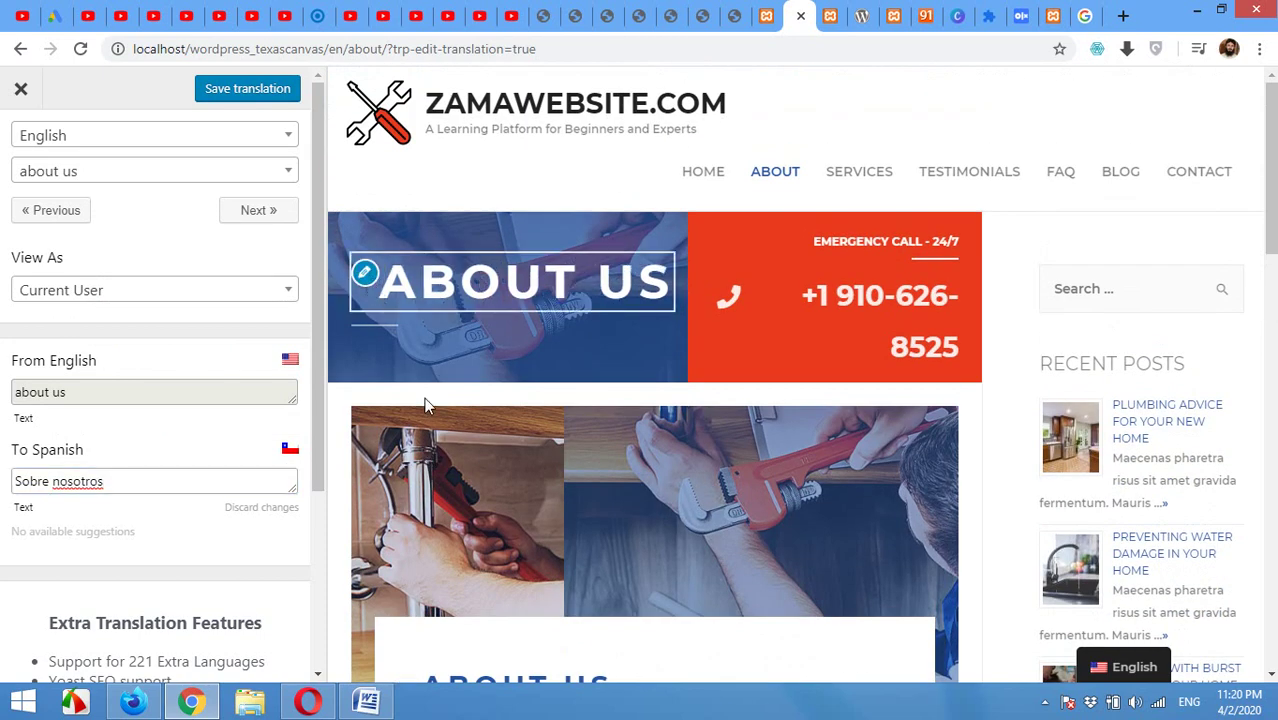
# Compare the banner and content About Us headings in the editor with those on the Spanish About page.
pyautogui.scroll(-2, 424, 405)
pyautogui.moveTo(392, 94); pyautogui.dragTo(659, 104)
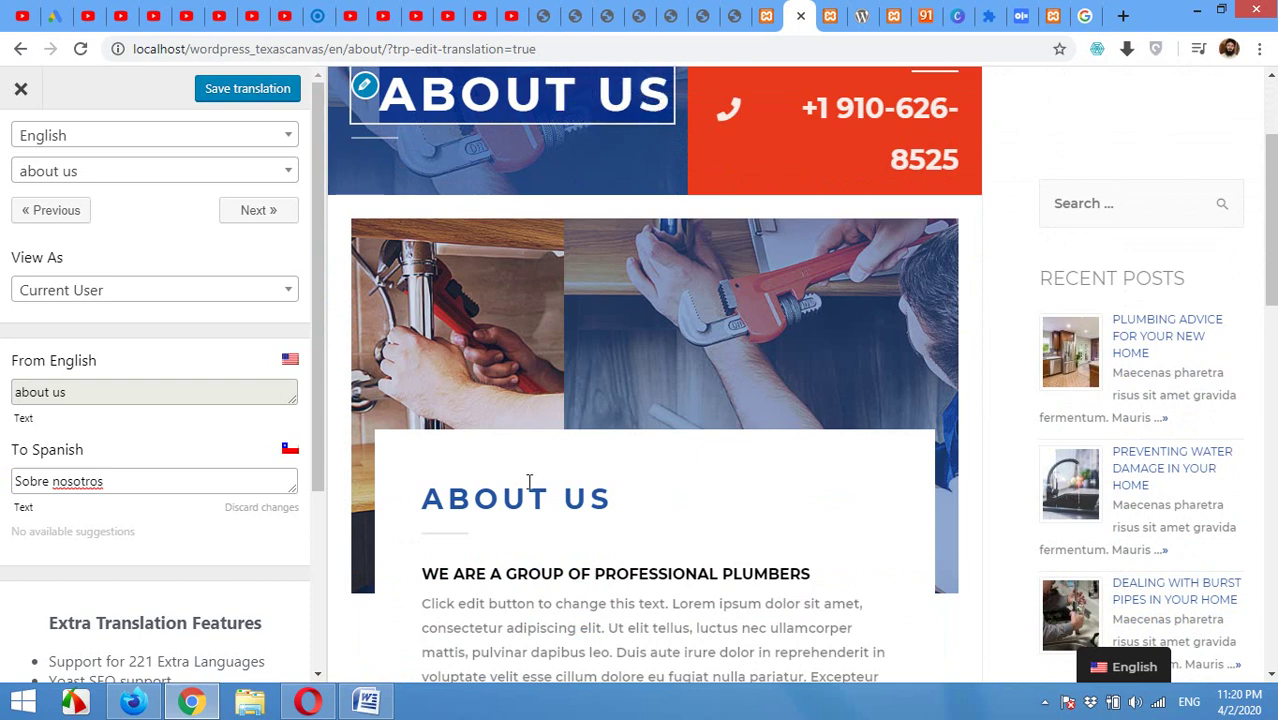
pyautogui.hotkey('ctrl', 'Tab')
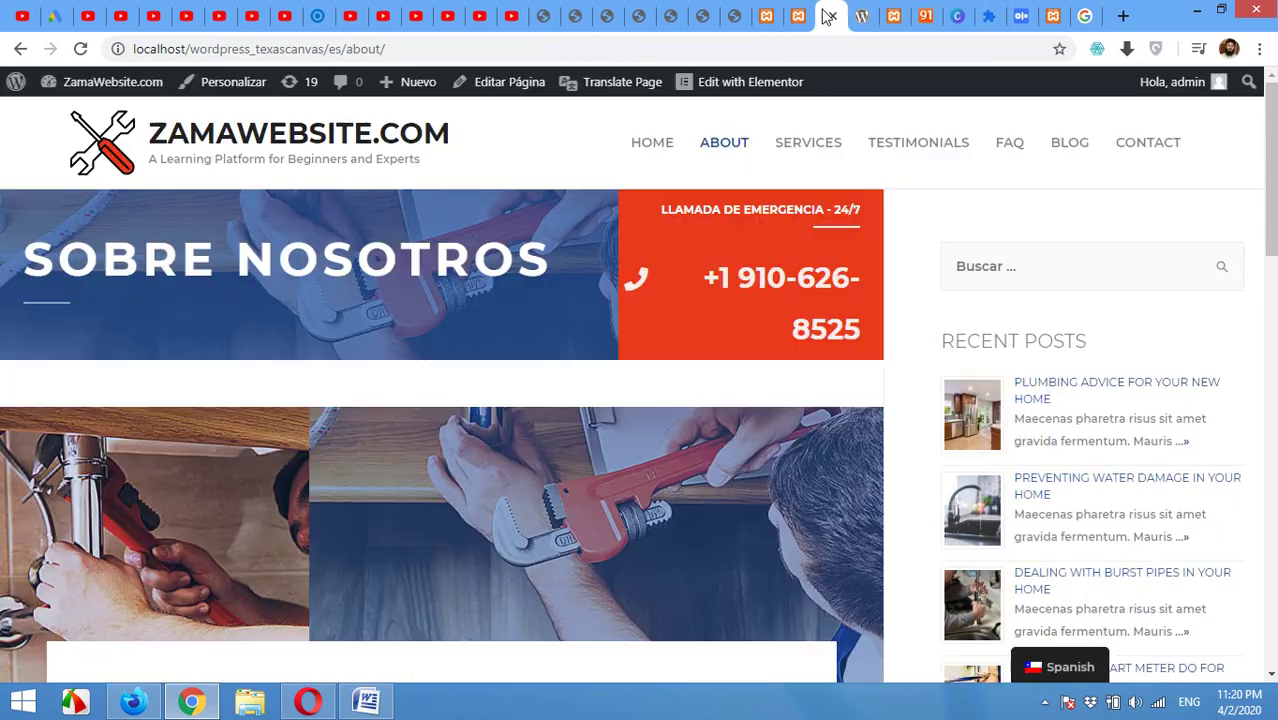
pyautogui.scroll(-1, 451, 372)
pyautogui.scroll(-1, 451, 372)
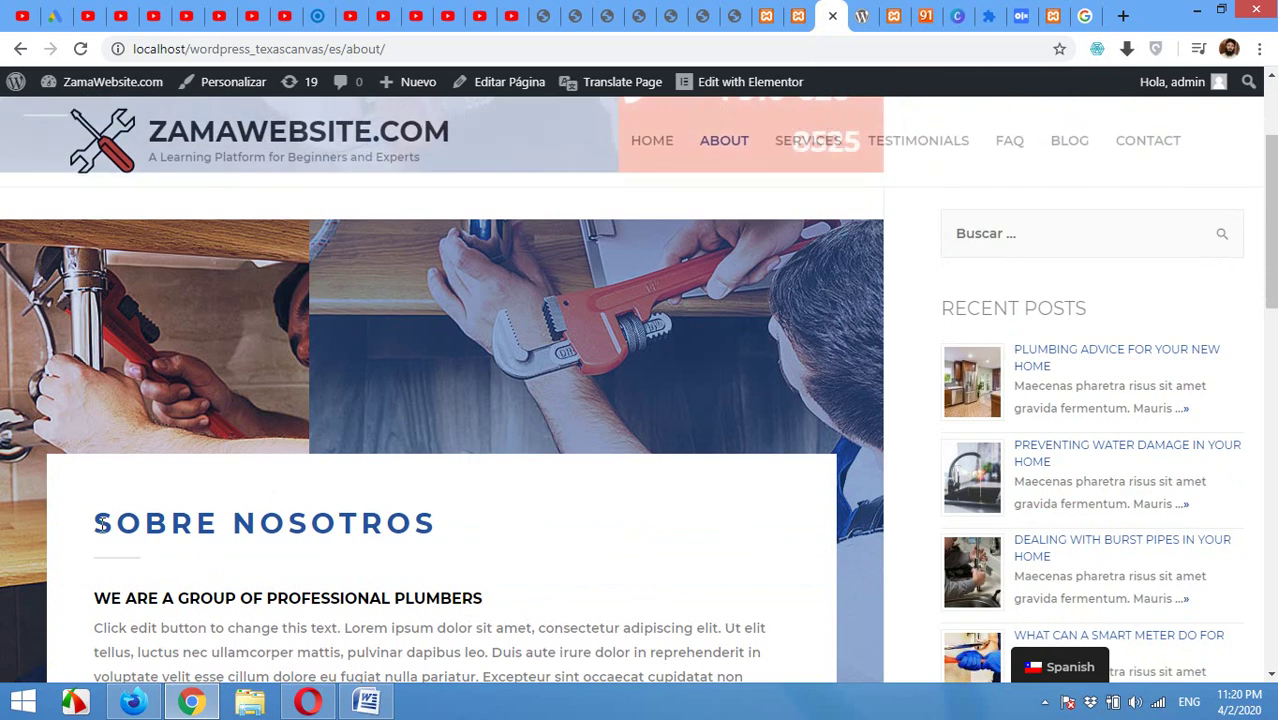
pyautogui.moveTo(93, 524); pyautogui.dragTo(426, 533)
pyautogui.scroll(2, 418, 541)
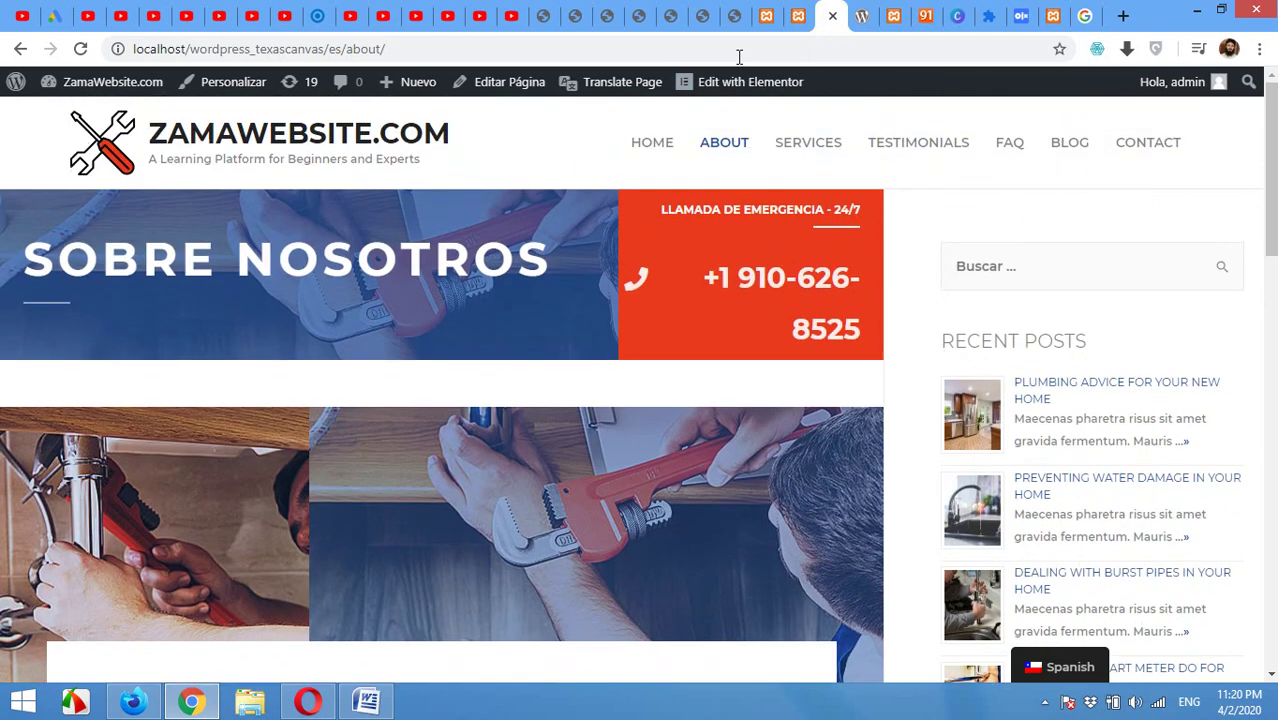
# Back in the translation editor, enter "SOMOS UN GRUPO DE PLOMEROS PROFESIONALES" as the Spanish translation of "we are a group of professional plumbers".
pyautogui.click(781, 15)
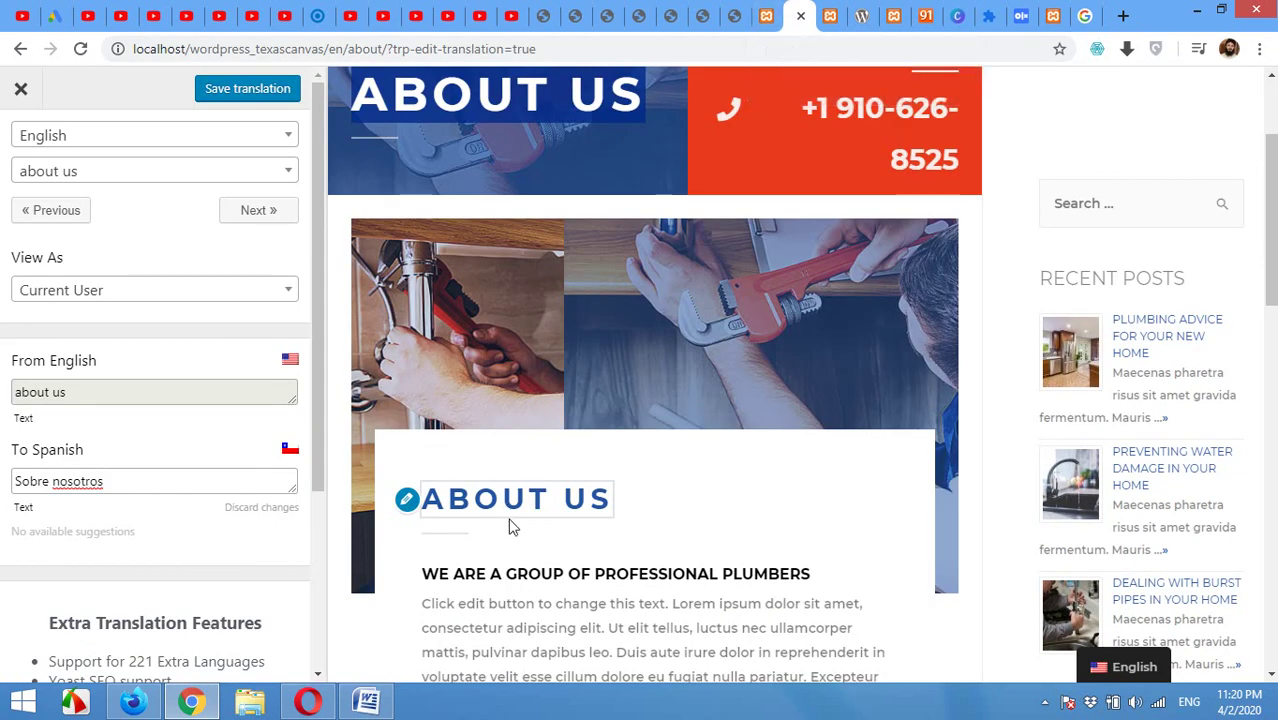
pyautogui.click(252, 211)
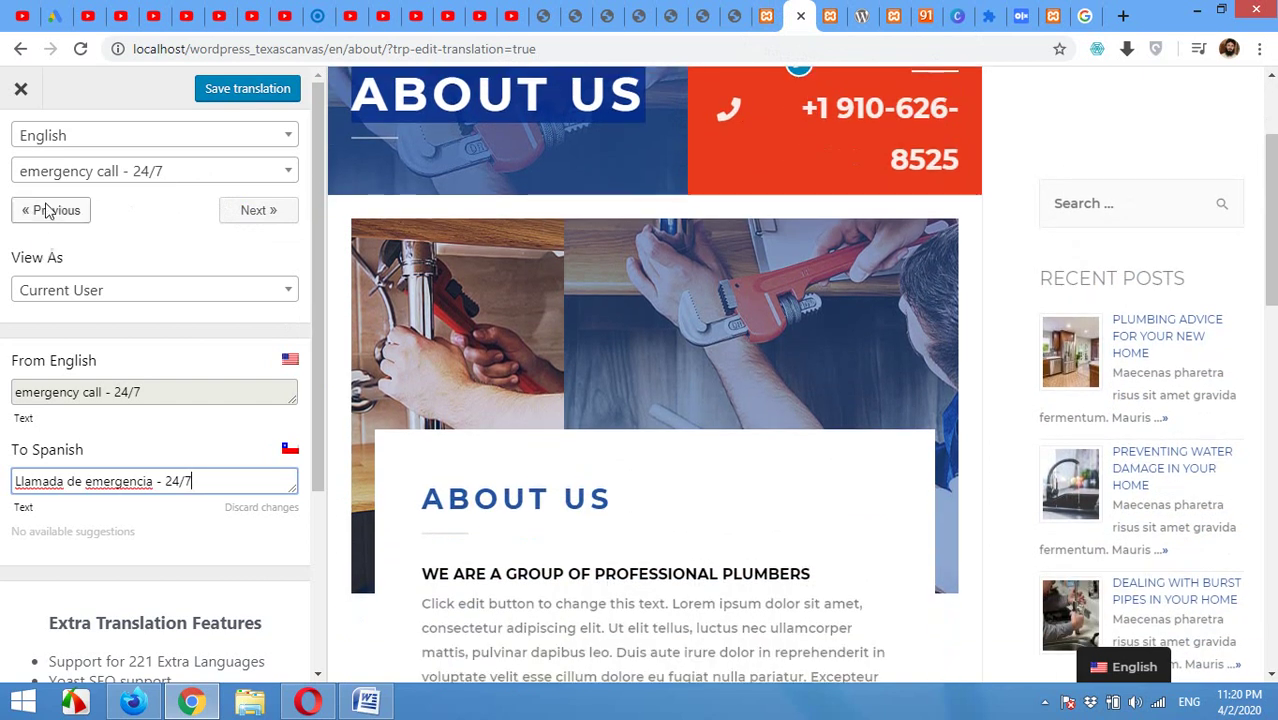
pyautogui.click(262, 211)
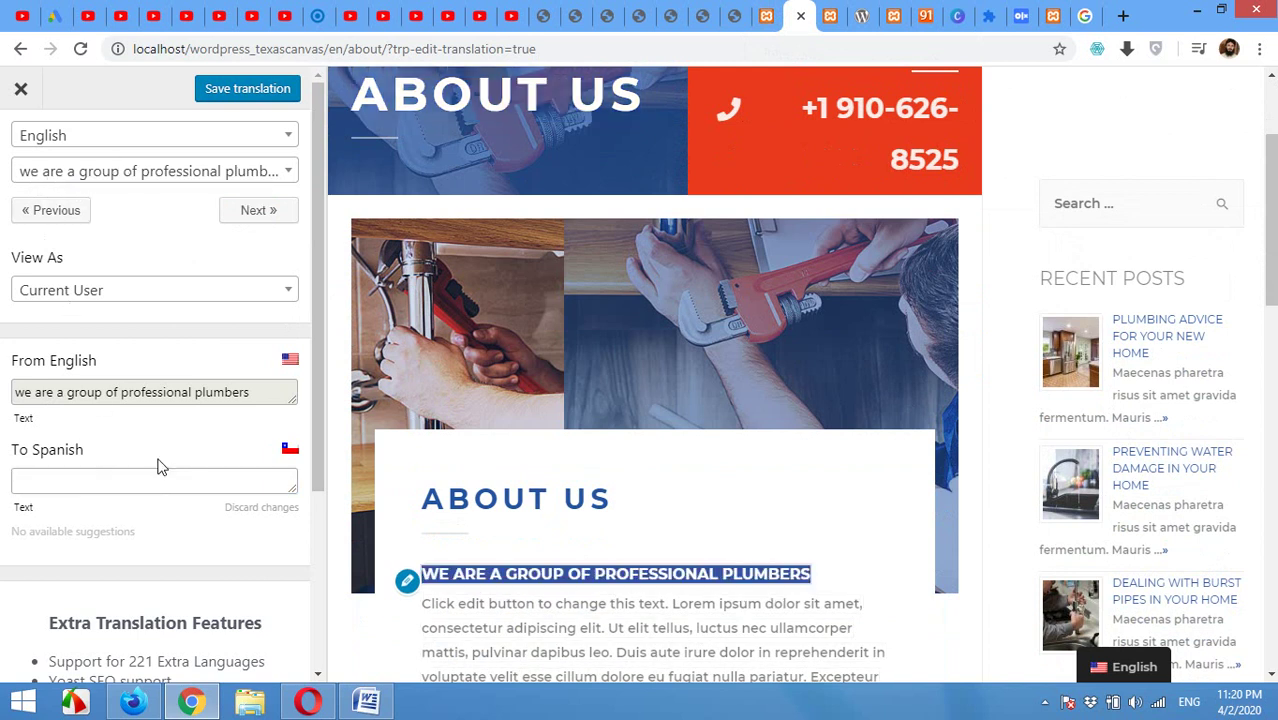
pyautogui.rightClick(134, 482)
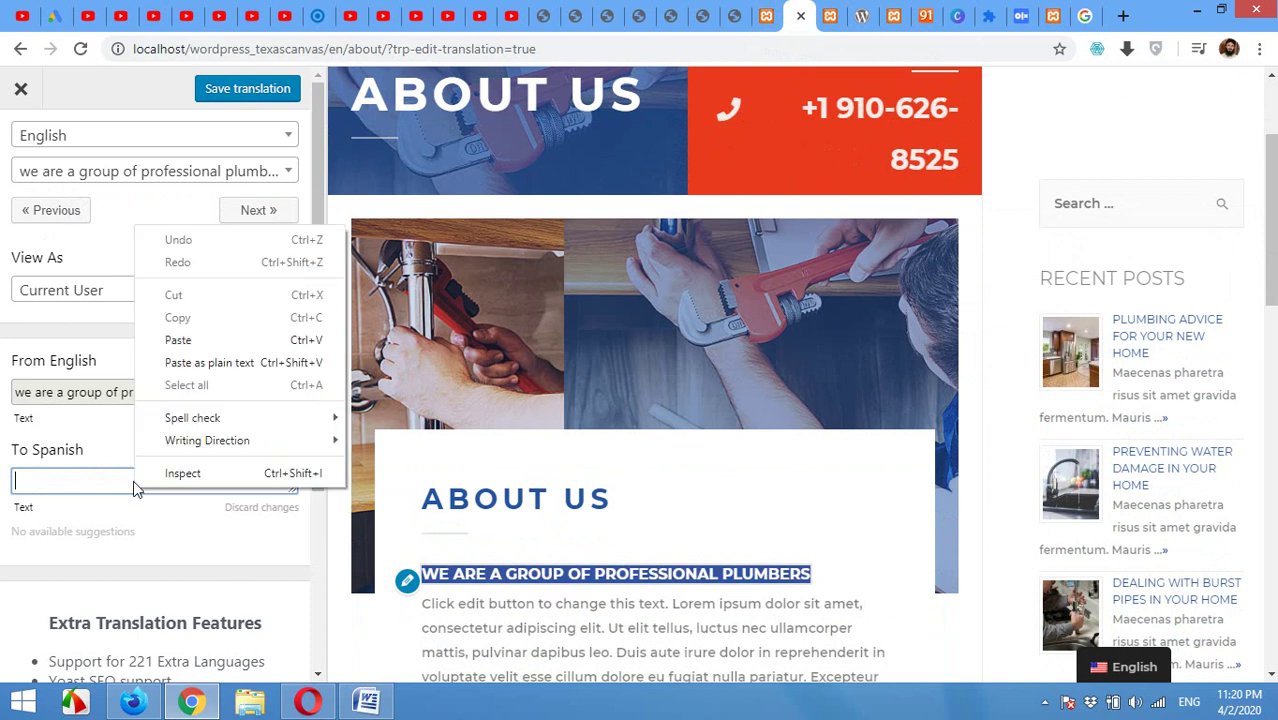
pyautogui.click(168, 346)
pyautogui.press('BackSpace')
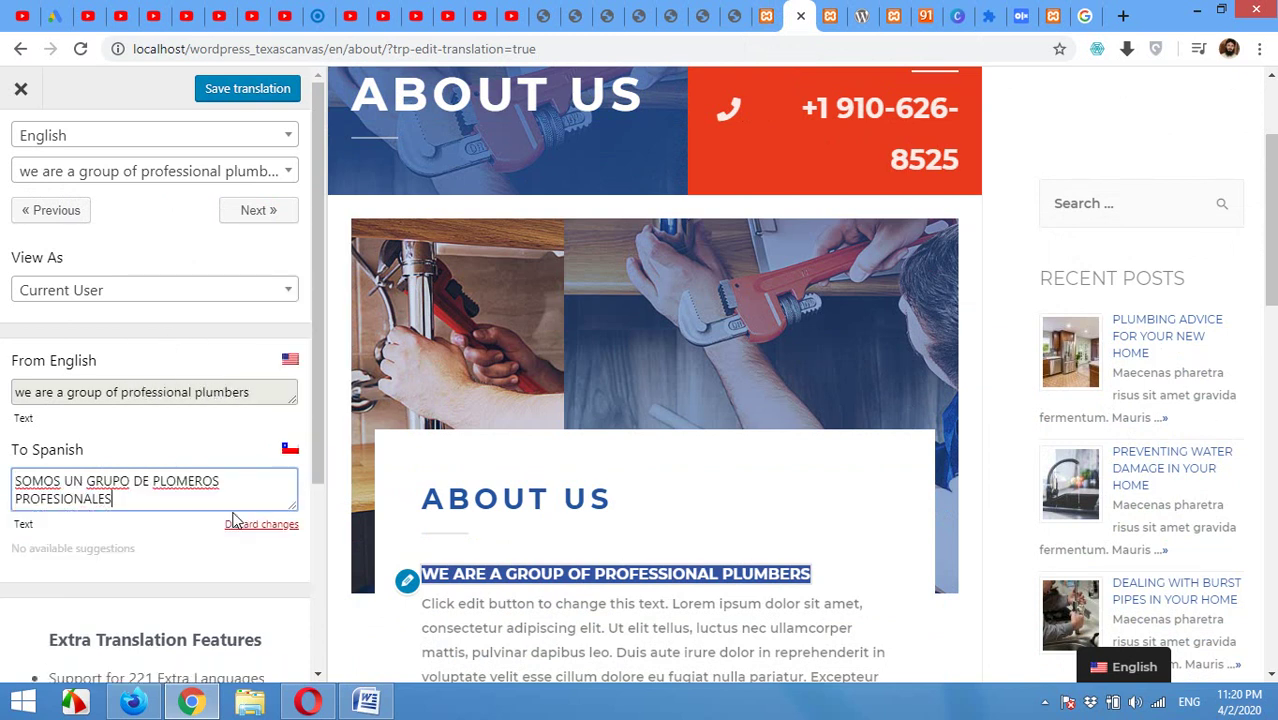
pyautogui.scroll(-1, 266, 518)
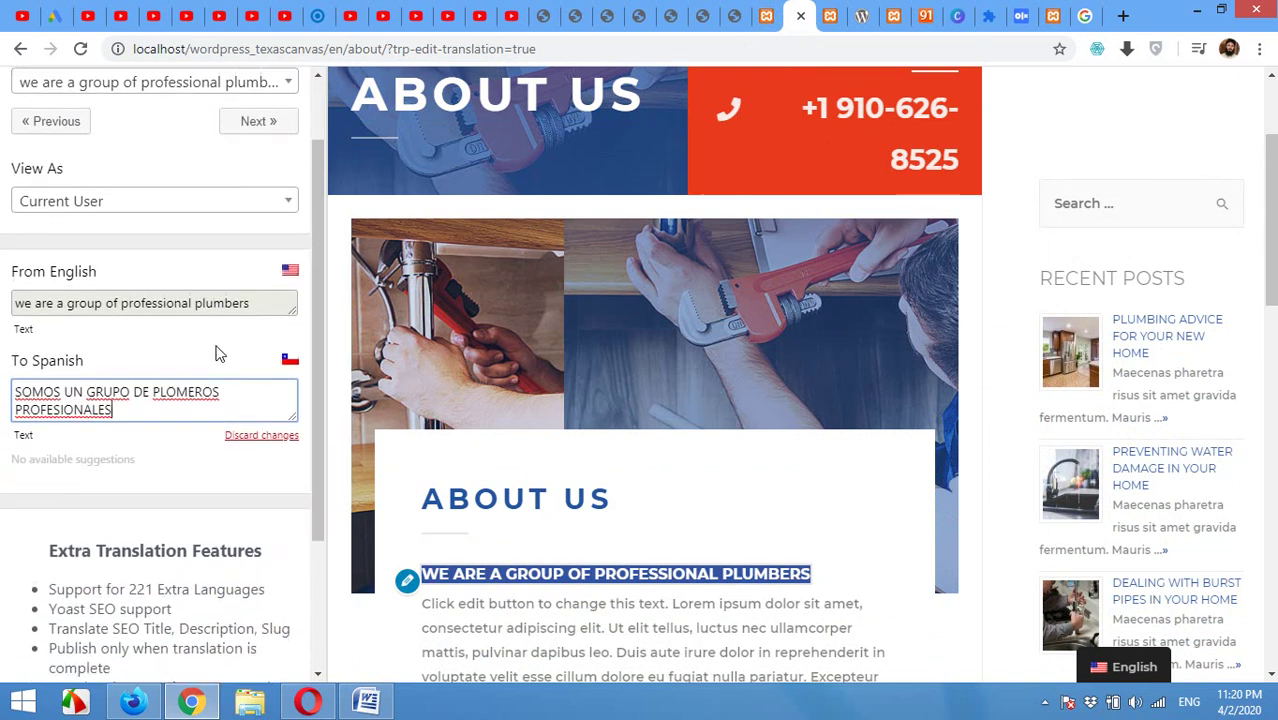
pyautogui.scroll(2, 251, 210)
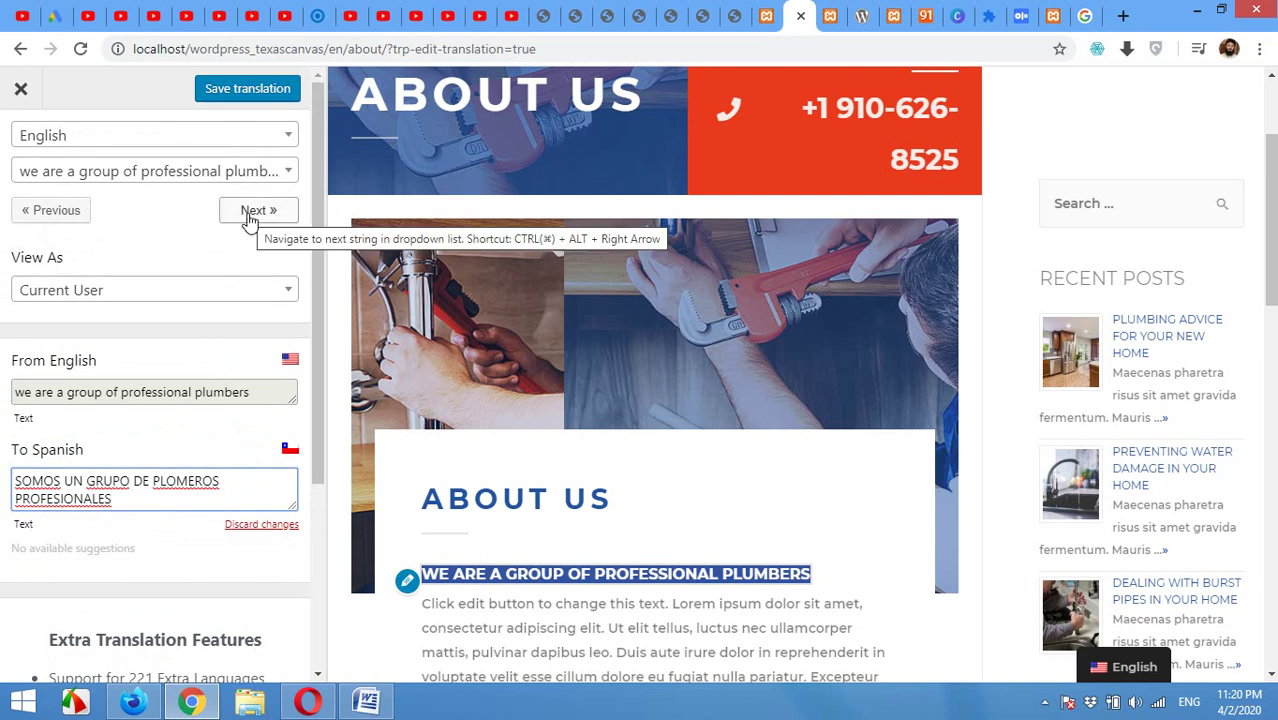
# Save the Spanish translation of the professional plumbers subheading.
pyautogui.click(252, 211)
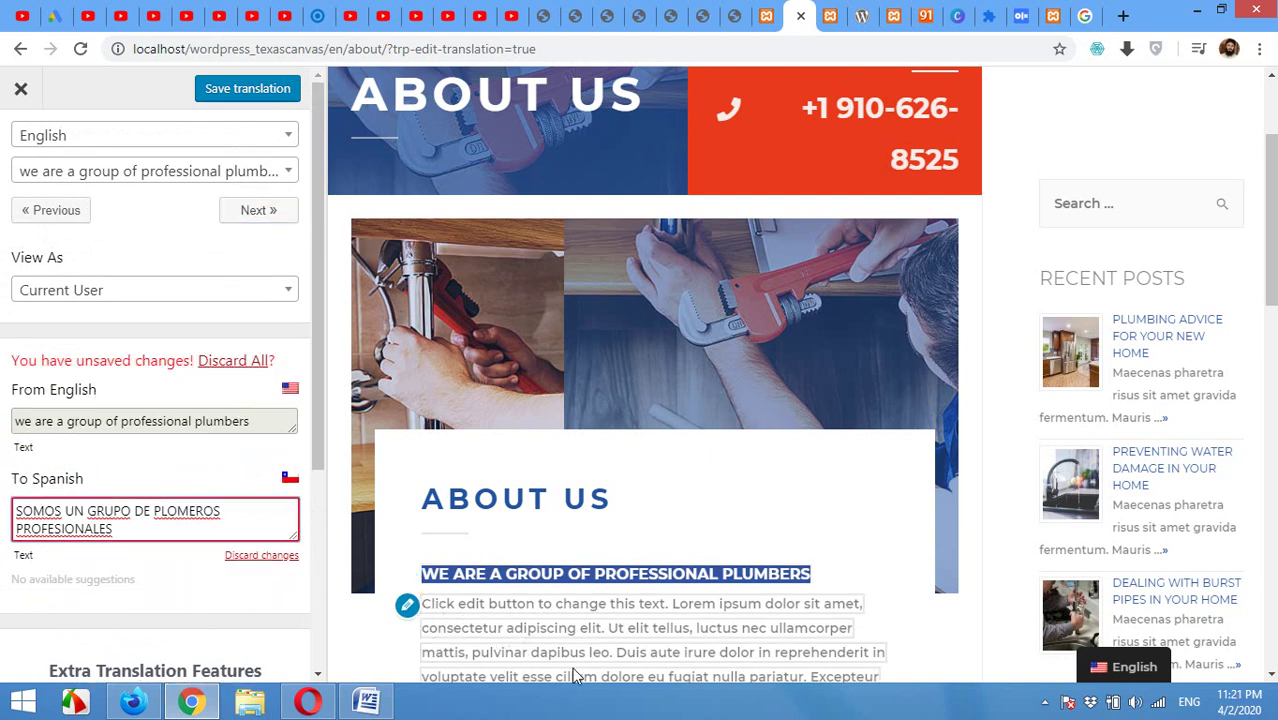
pyautogui.scroll(-1, 575, 677)
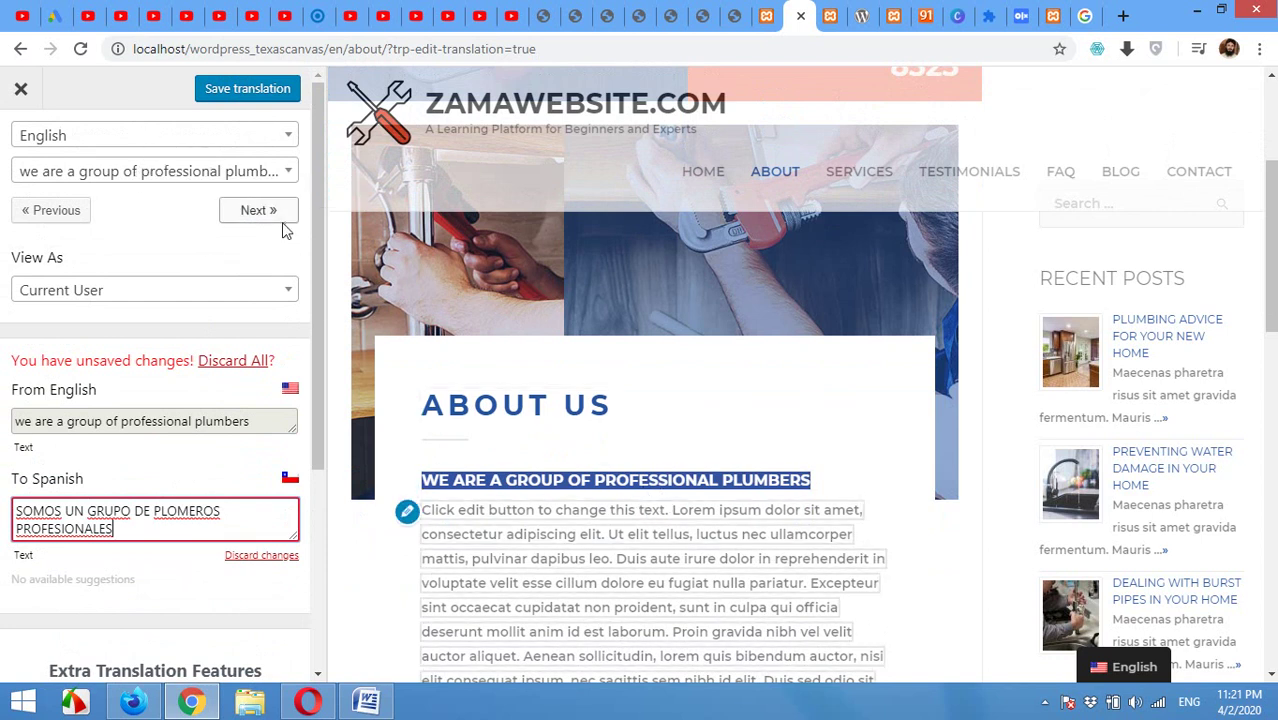
pyautogui.click(262, 99)
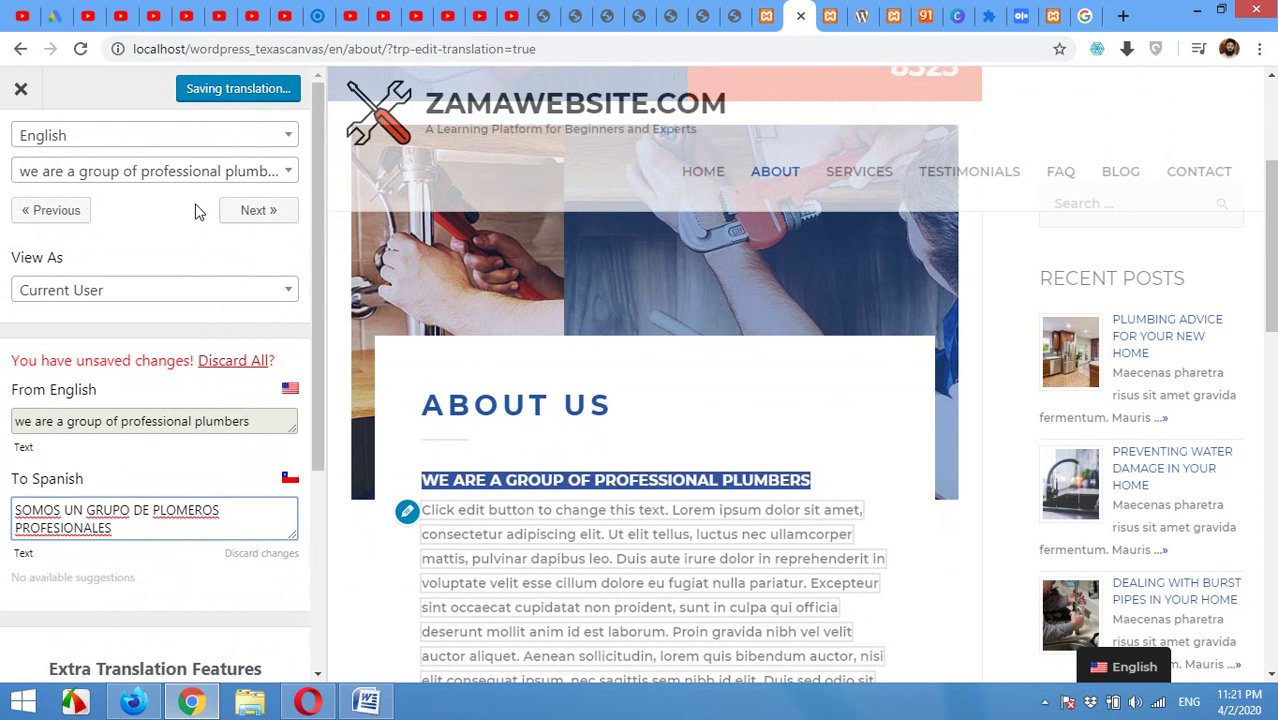
# Open the "Duis aute irure dolor" quote in the editor, copy its English text and translate it into Spanish with Google's translator.
pyautogui.click(241, 213)
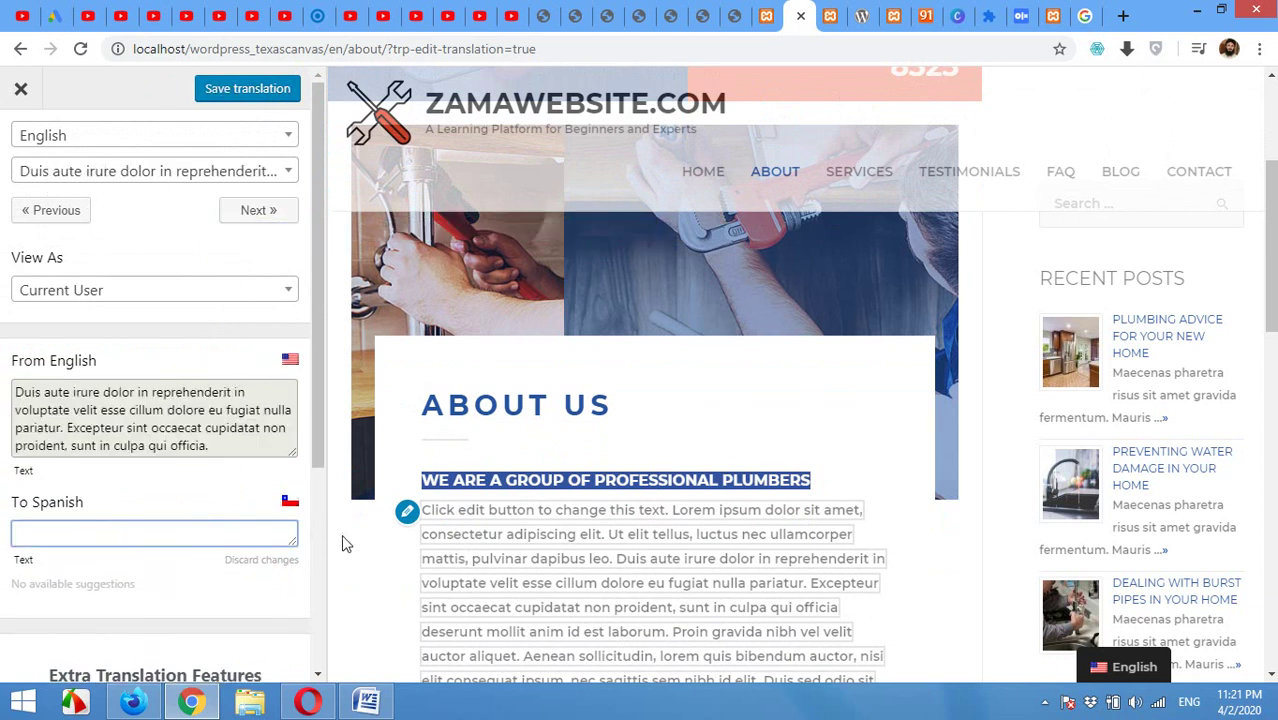
pyautogui.scroll(-3, 345, 543)
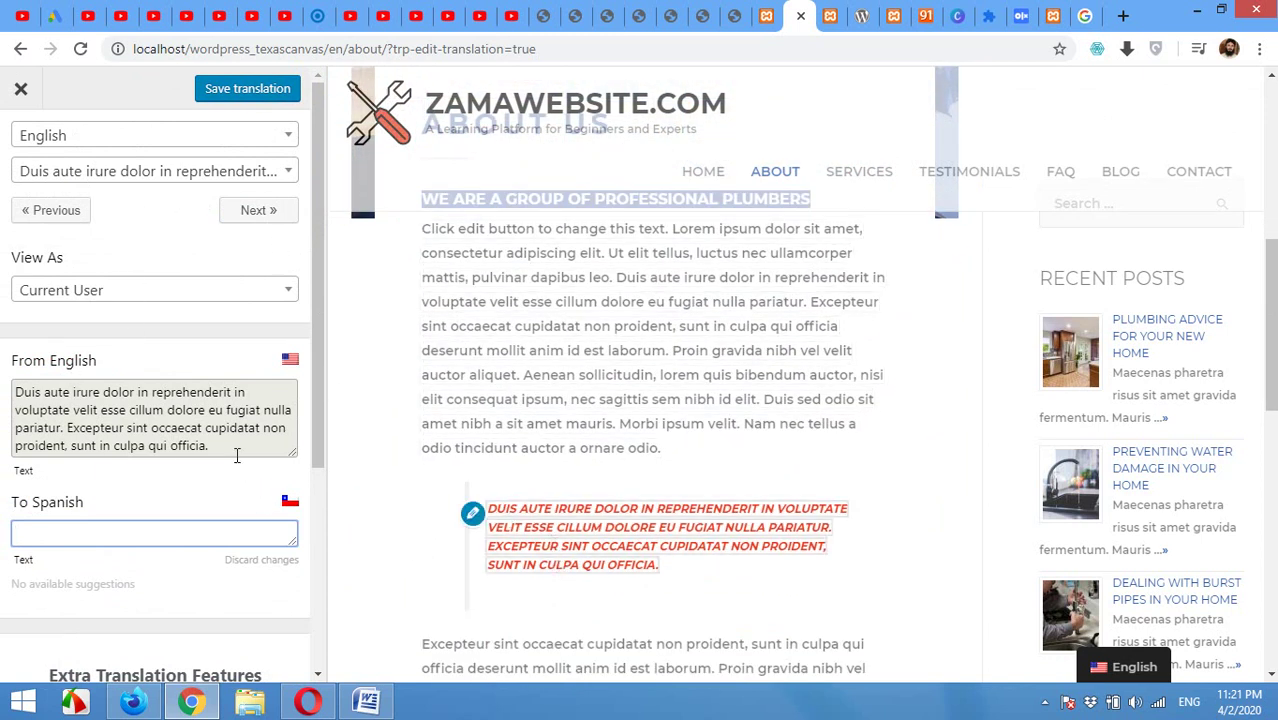
pyautogui.moveTo(210, 447); pyautogui.dragTo(16, 390)
pyautogui.hotkey('ctrl', 'c')
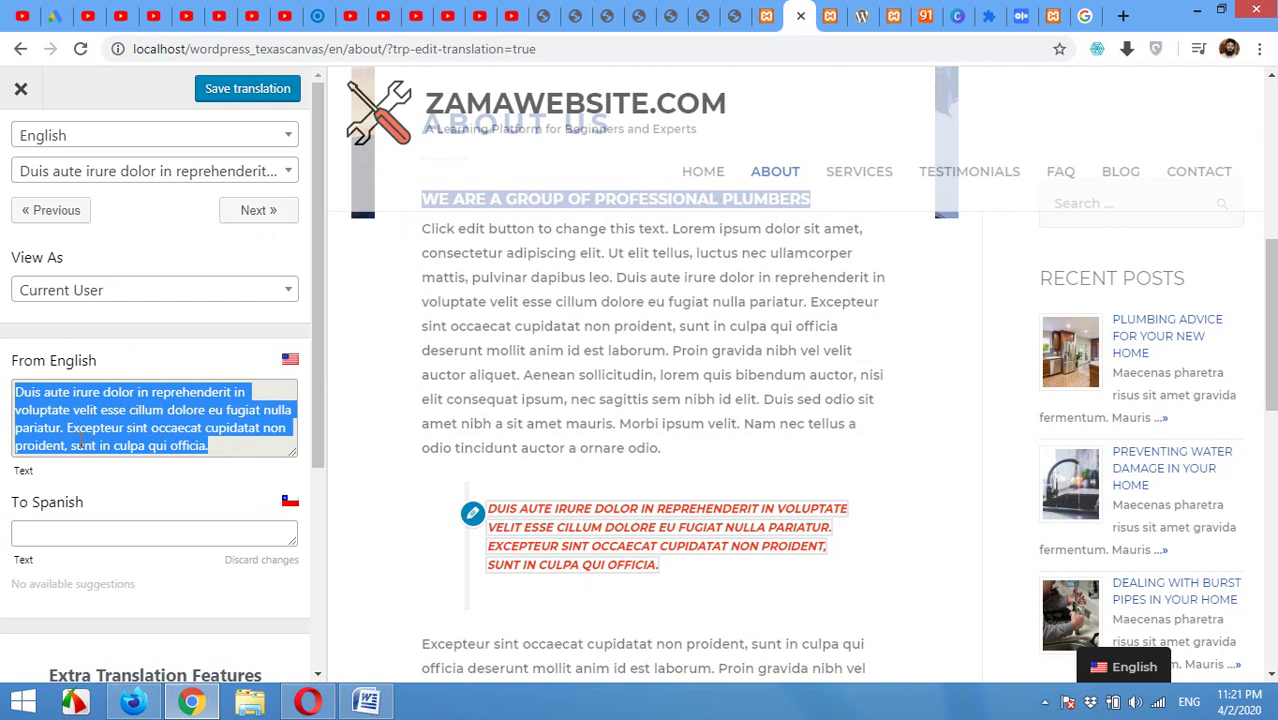
pyautogui.click(1085, 16)
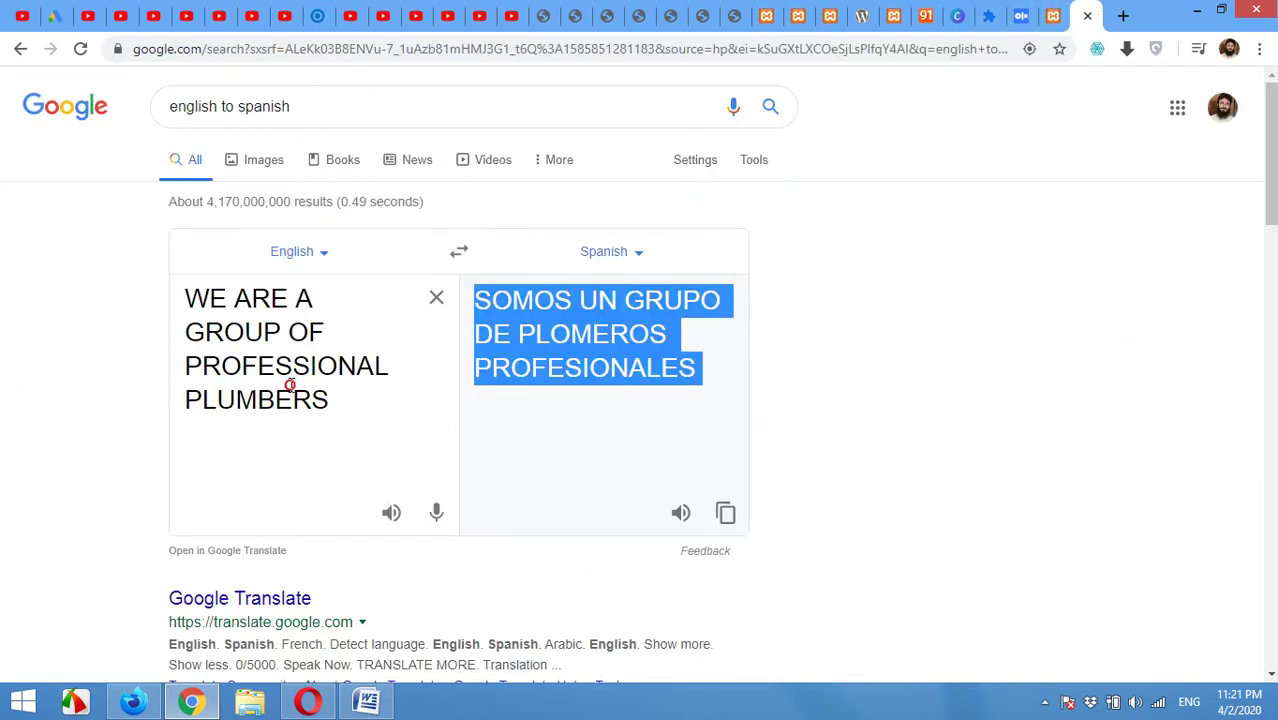
pyautogui.click(289, 385)
pyautogui.hotkey('ctrl', 'a')
pyautogui.hotkey('ctrl', 'v')
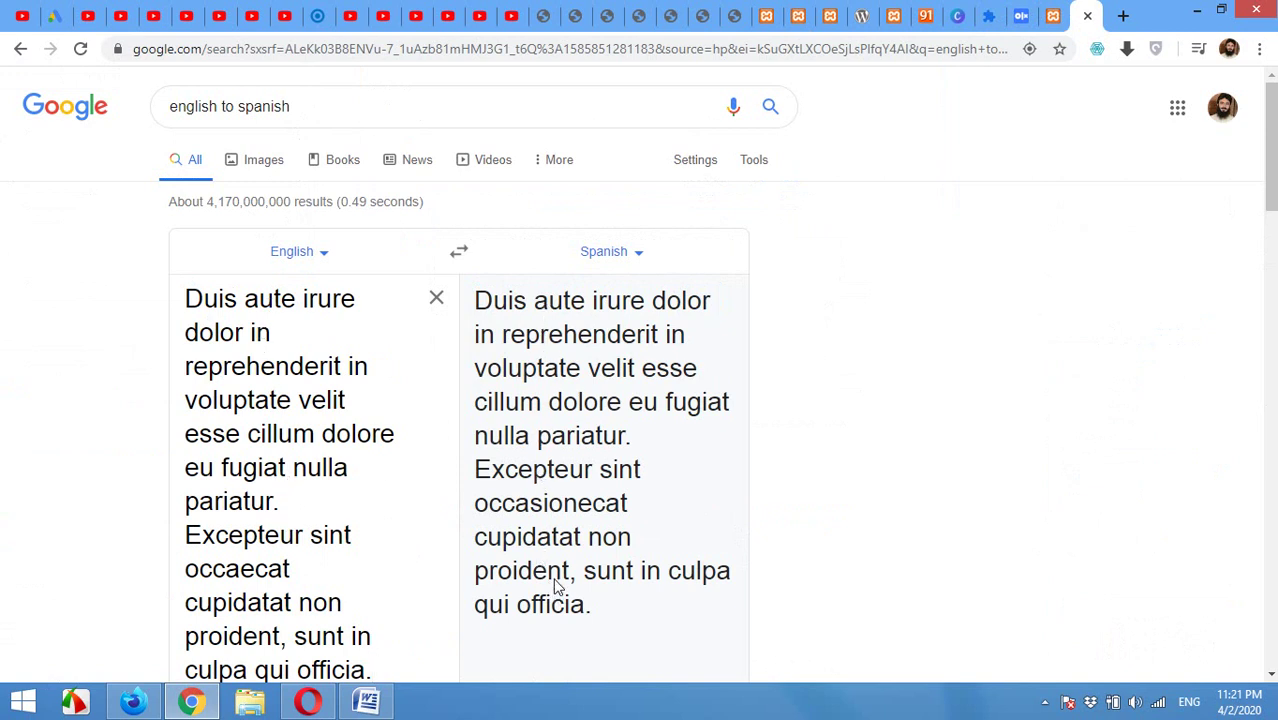
# Return to the translation editor and review the About page's remaining text sections down to the footer.
pyautogui.click(1053, 15)
pyautogui.click(830, 15)
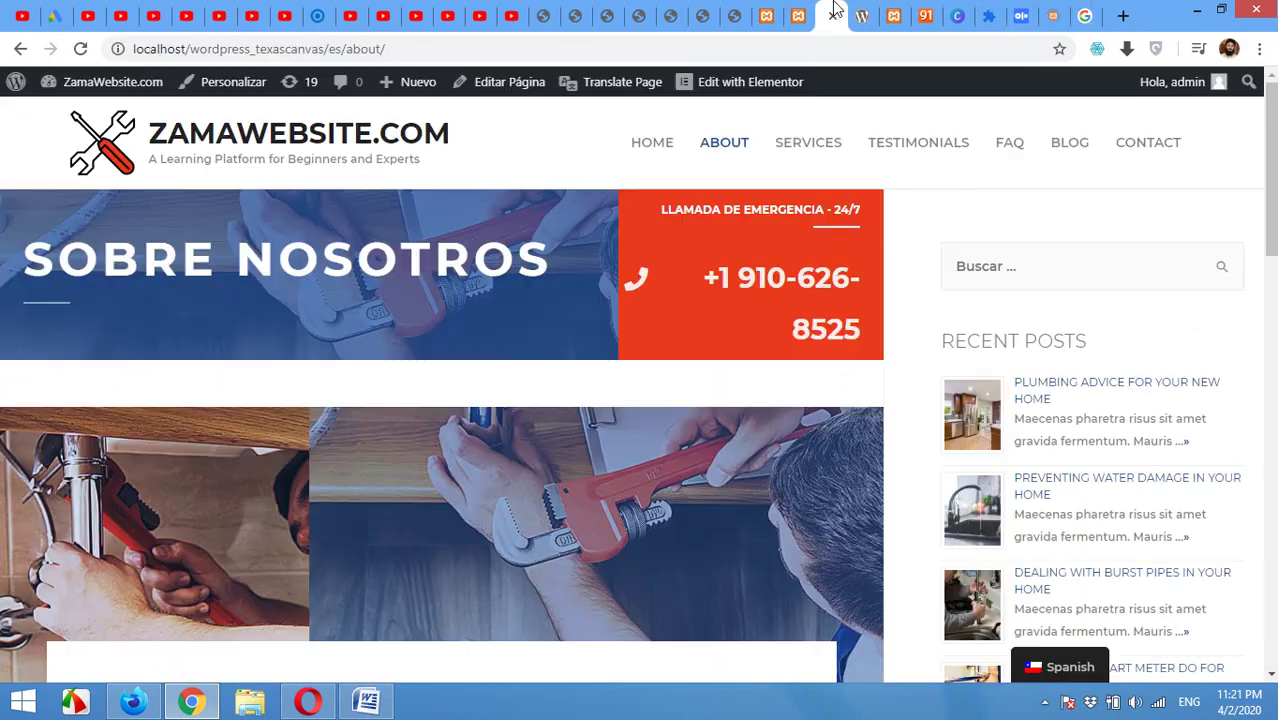
pyautogui.click(800, 15)
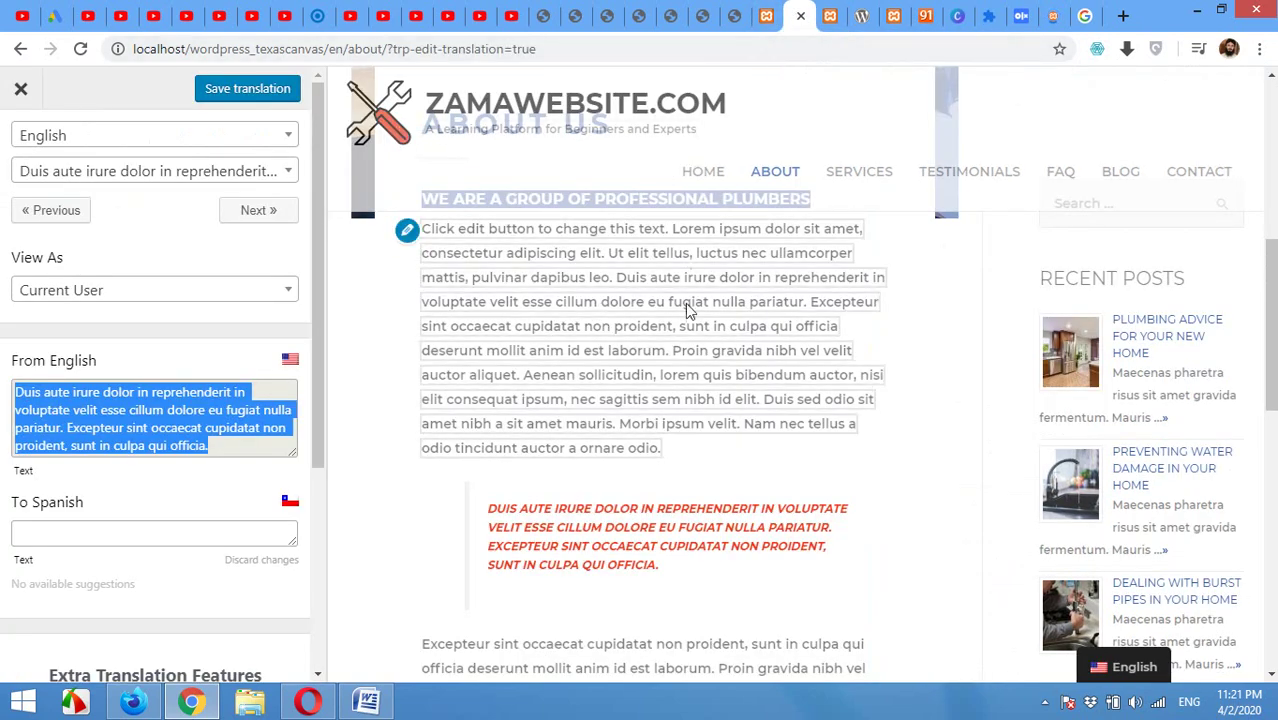
pyautogui.scroll(-2, 685, 314)
pyautogui.scroll(-5, 680, 318)
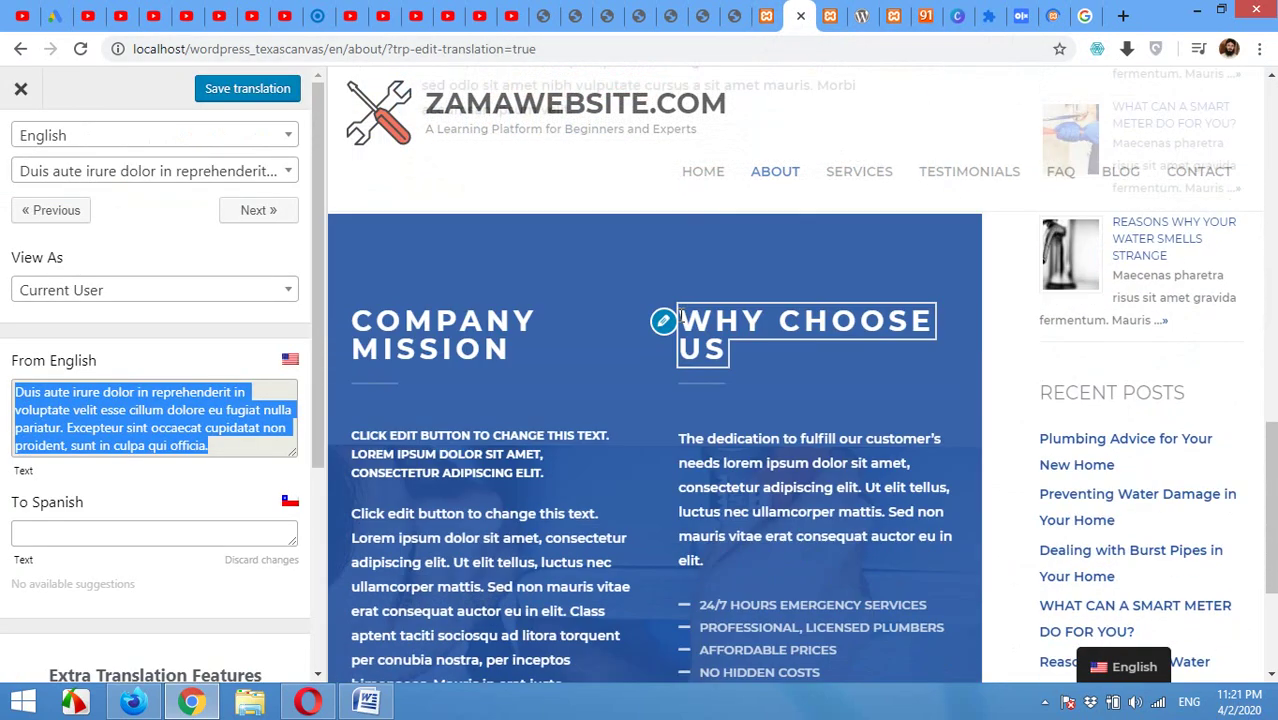
pyautogui.scroll(-3, 670, 396)
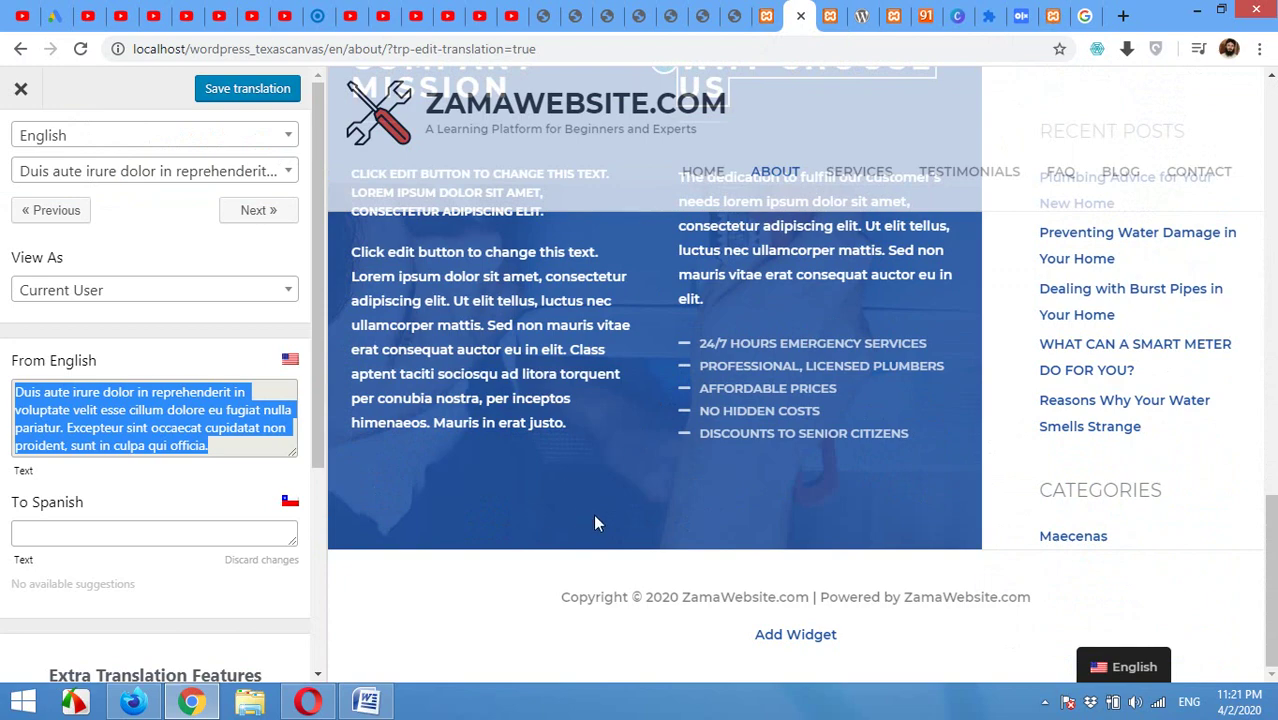
pyautogui.scroll(10, 618, 506)
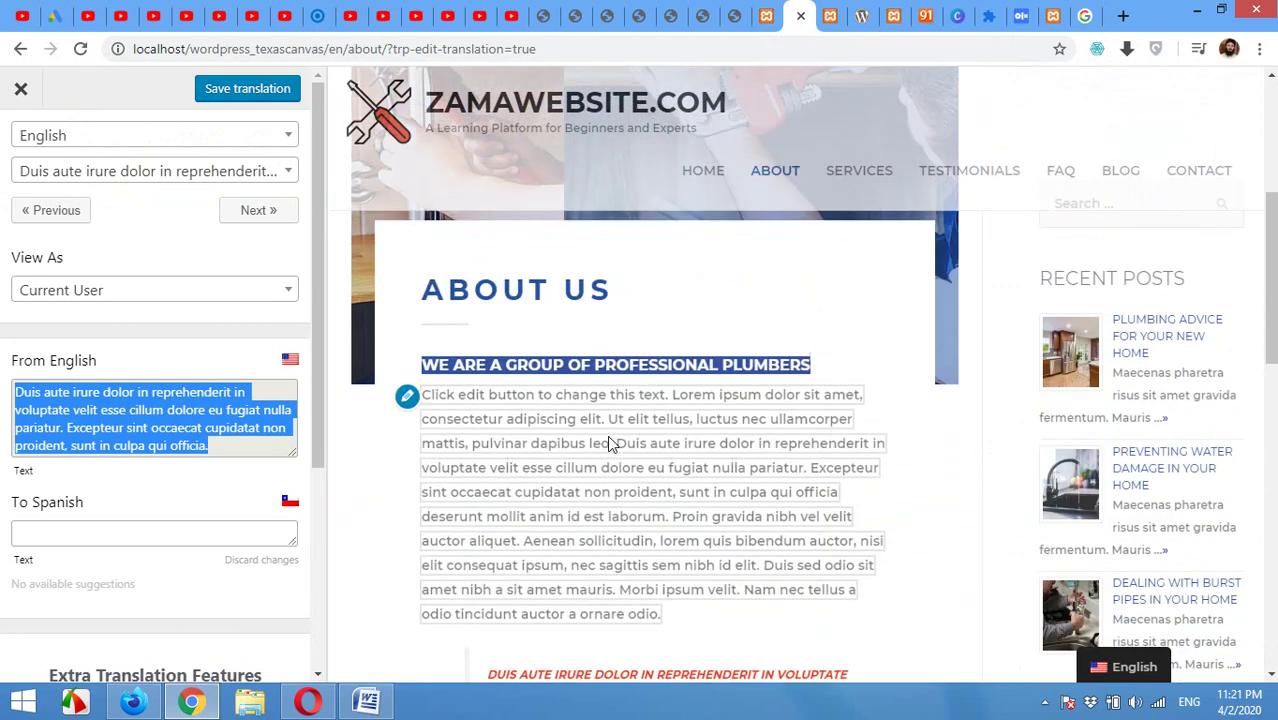
pyautogui.scroll(3, 607, 440)
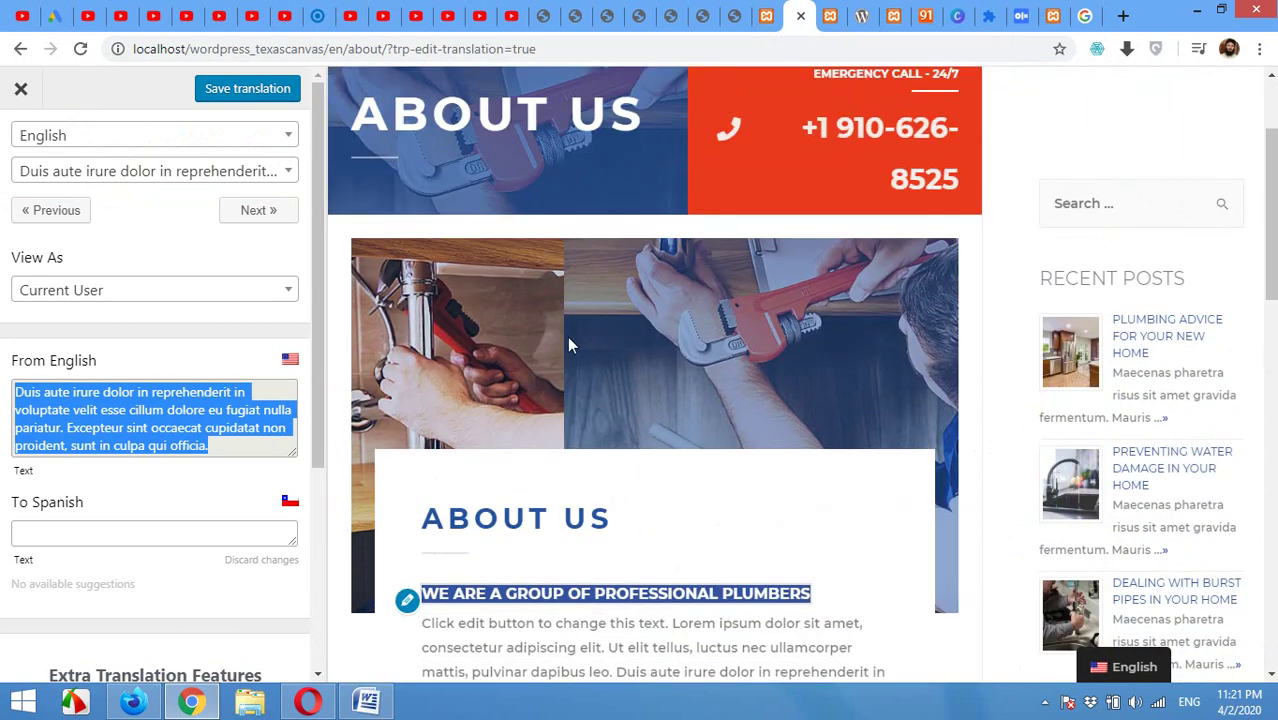
# Look over the About page's paragraphs and quote, view the Spanish page for comparison, and return to the editor.
pyautogui.click(494, 334)
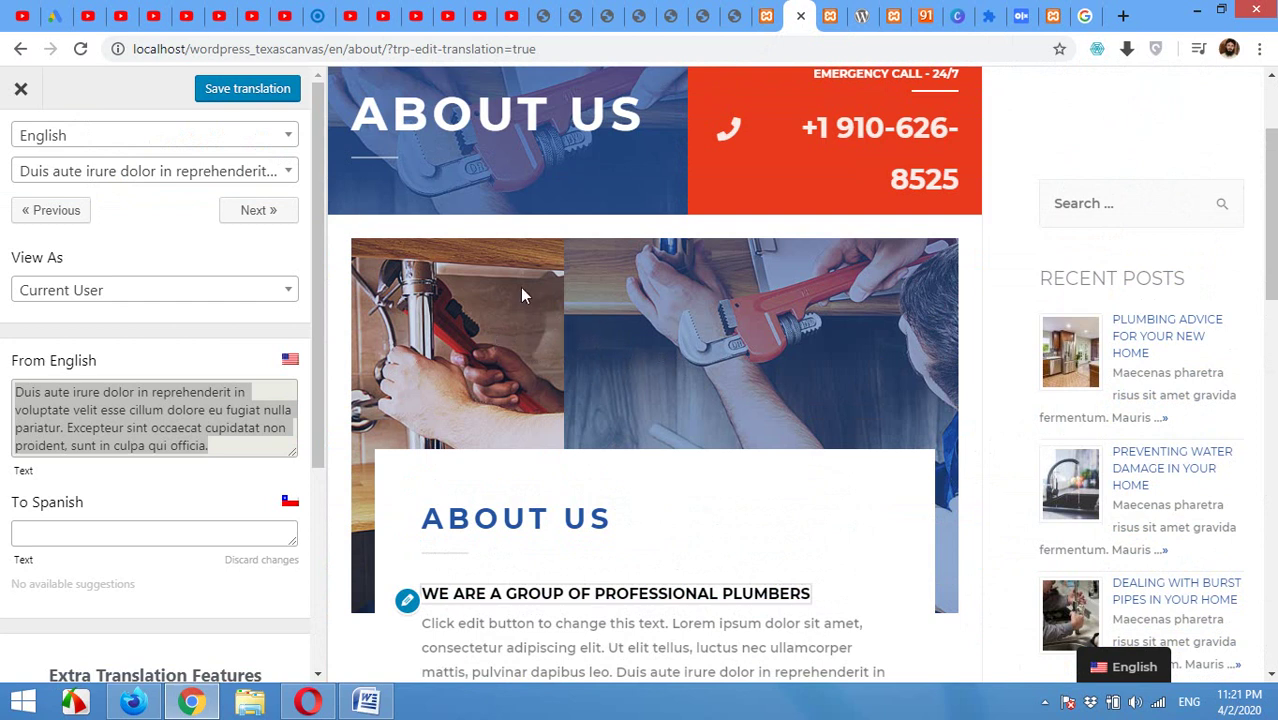
pyautogui.scroll(-3, 478, 450)
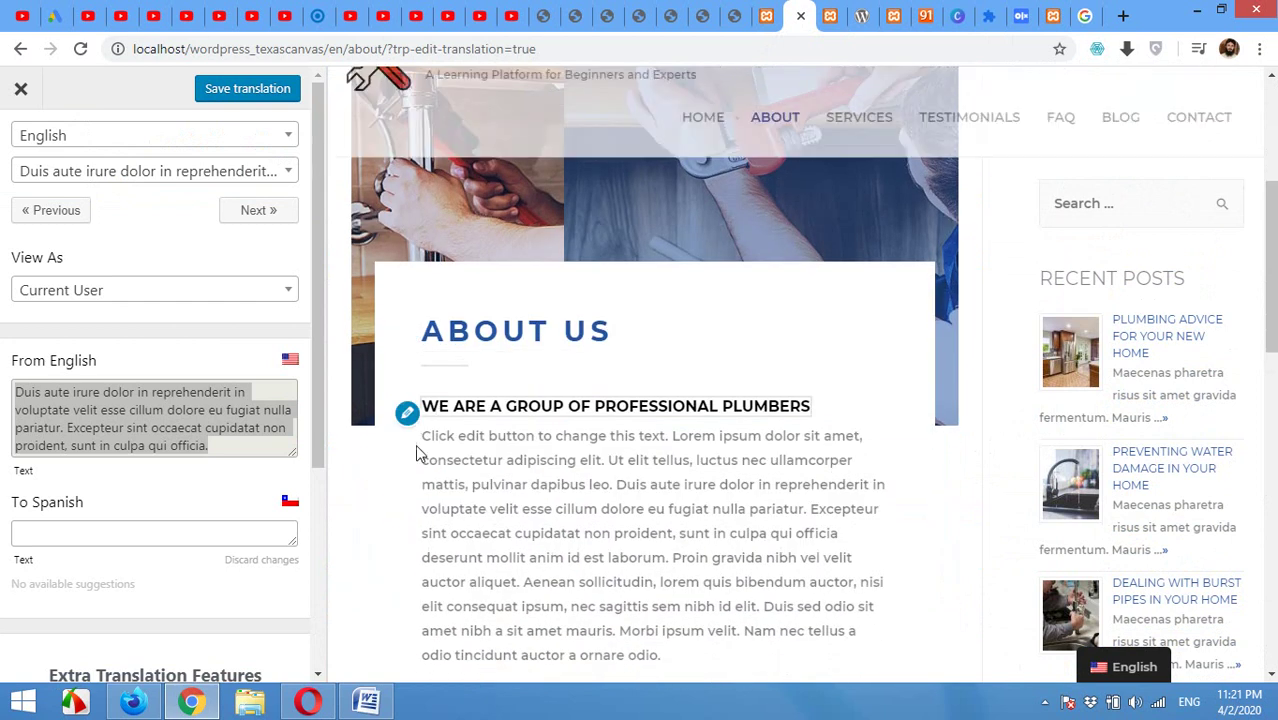
pyautogui.scroll(-3, 475, 477)
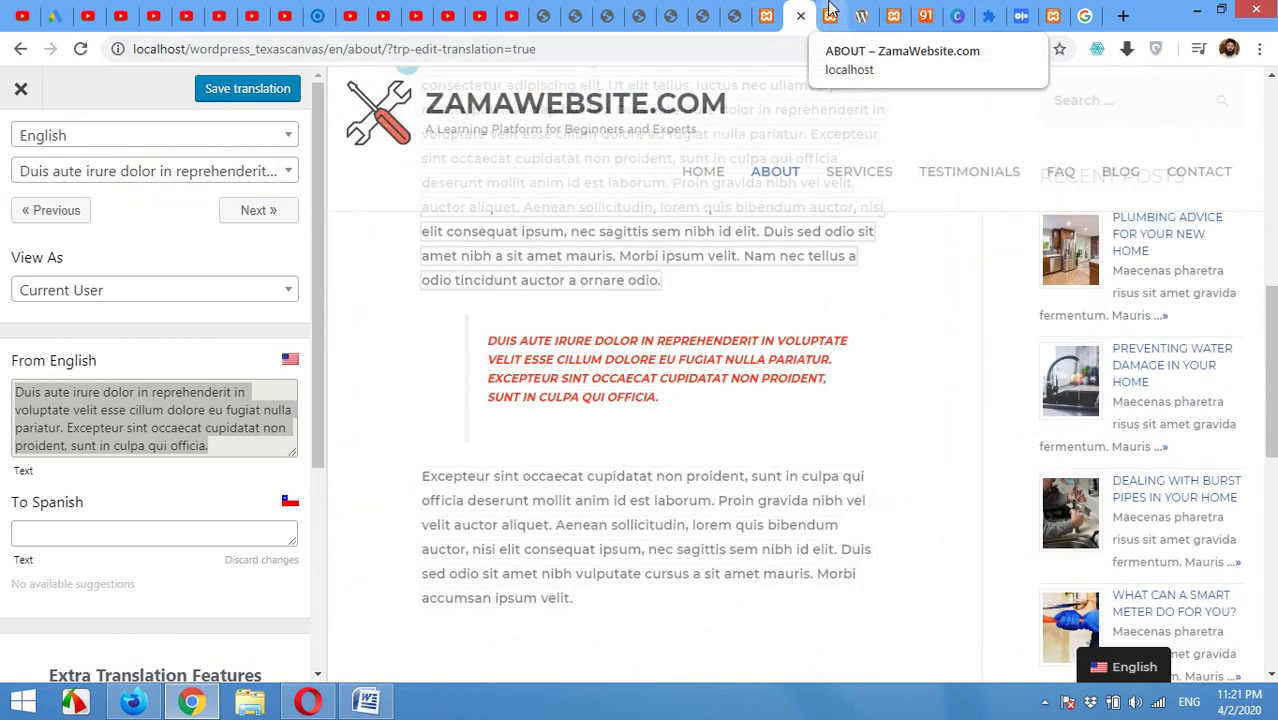
pyautogui.click(830, 16)
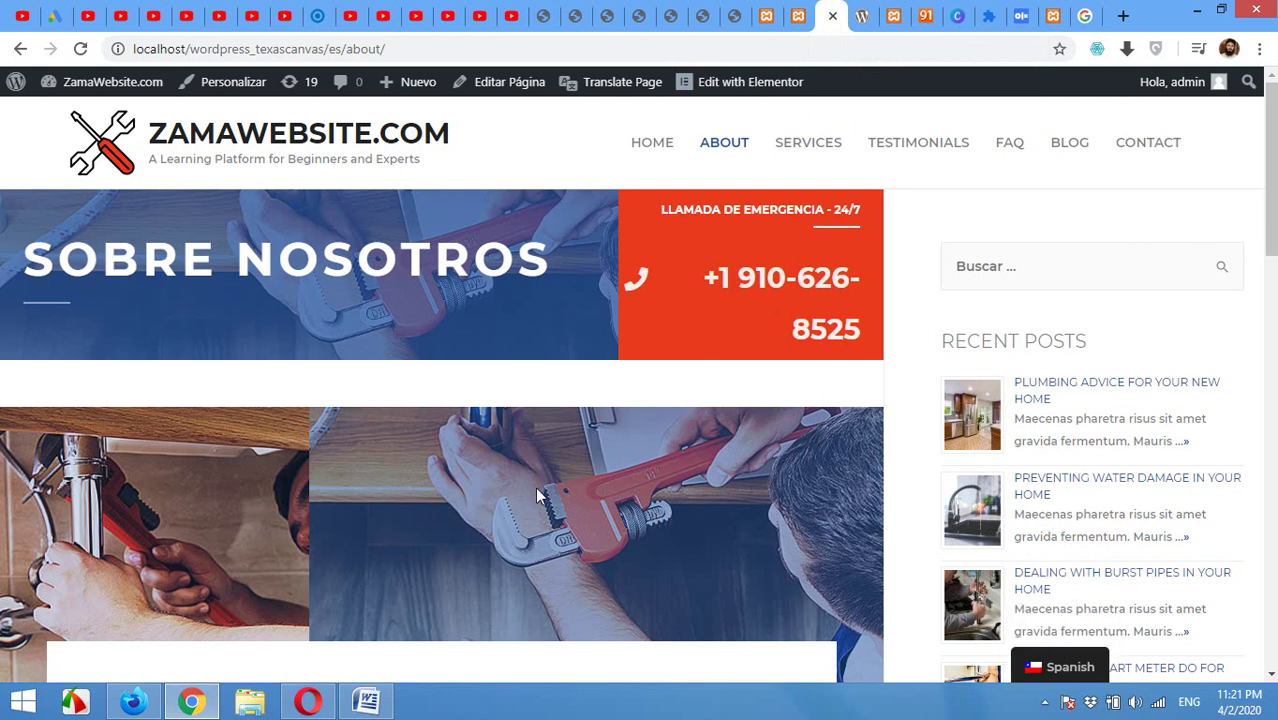
pyautogui.click(798, 16)
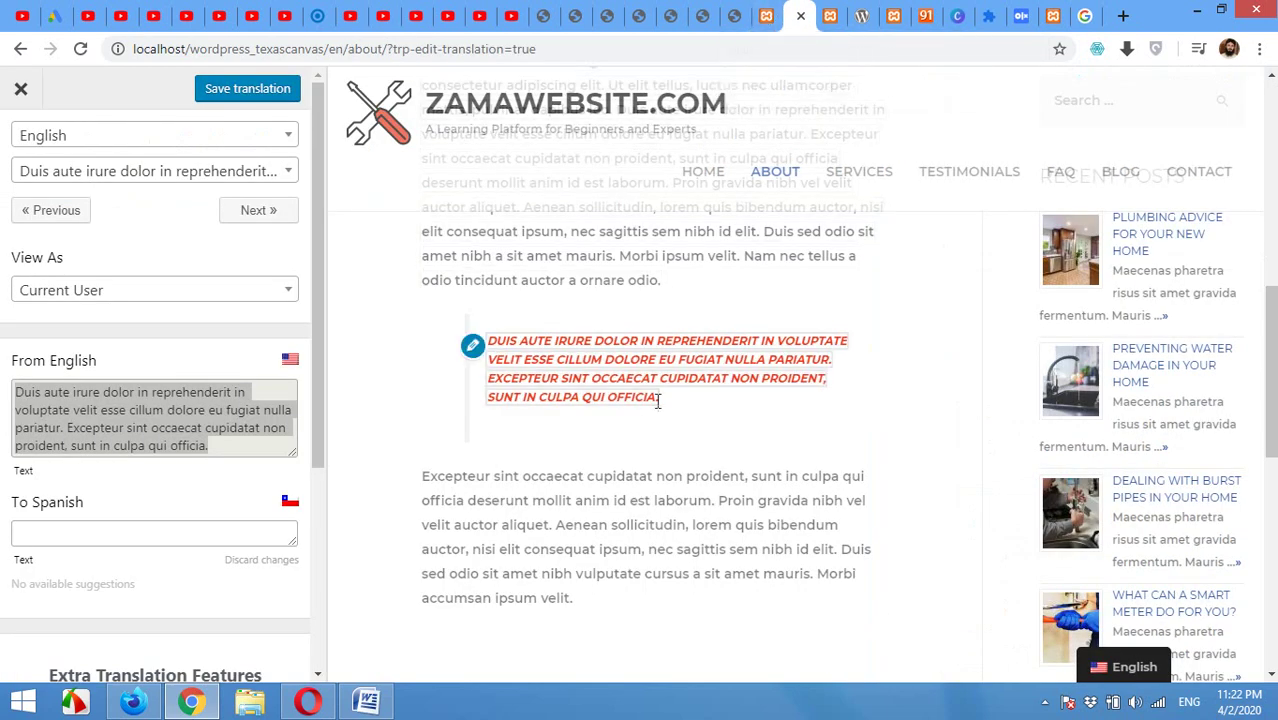